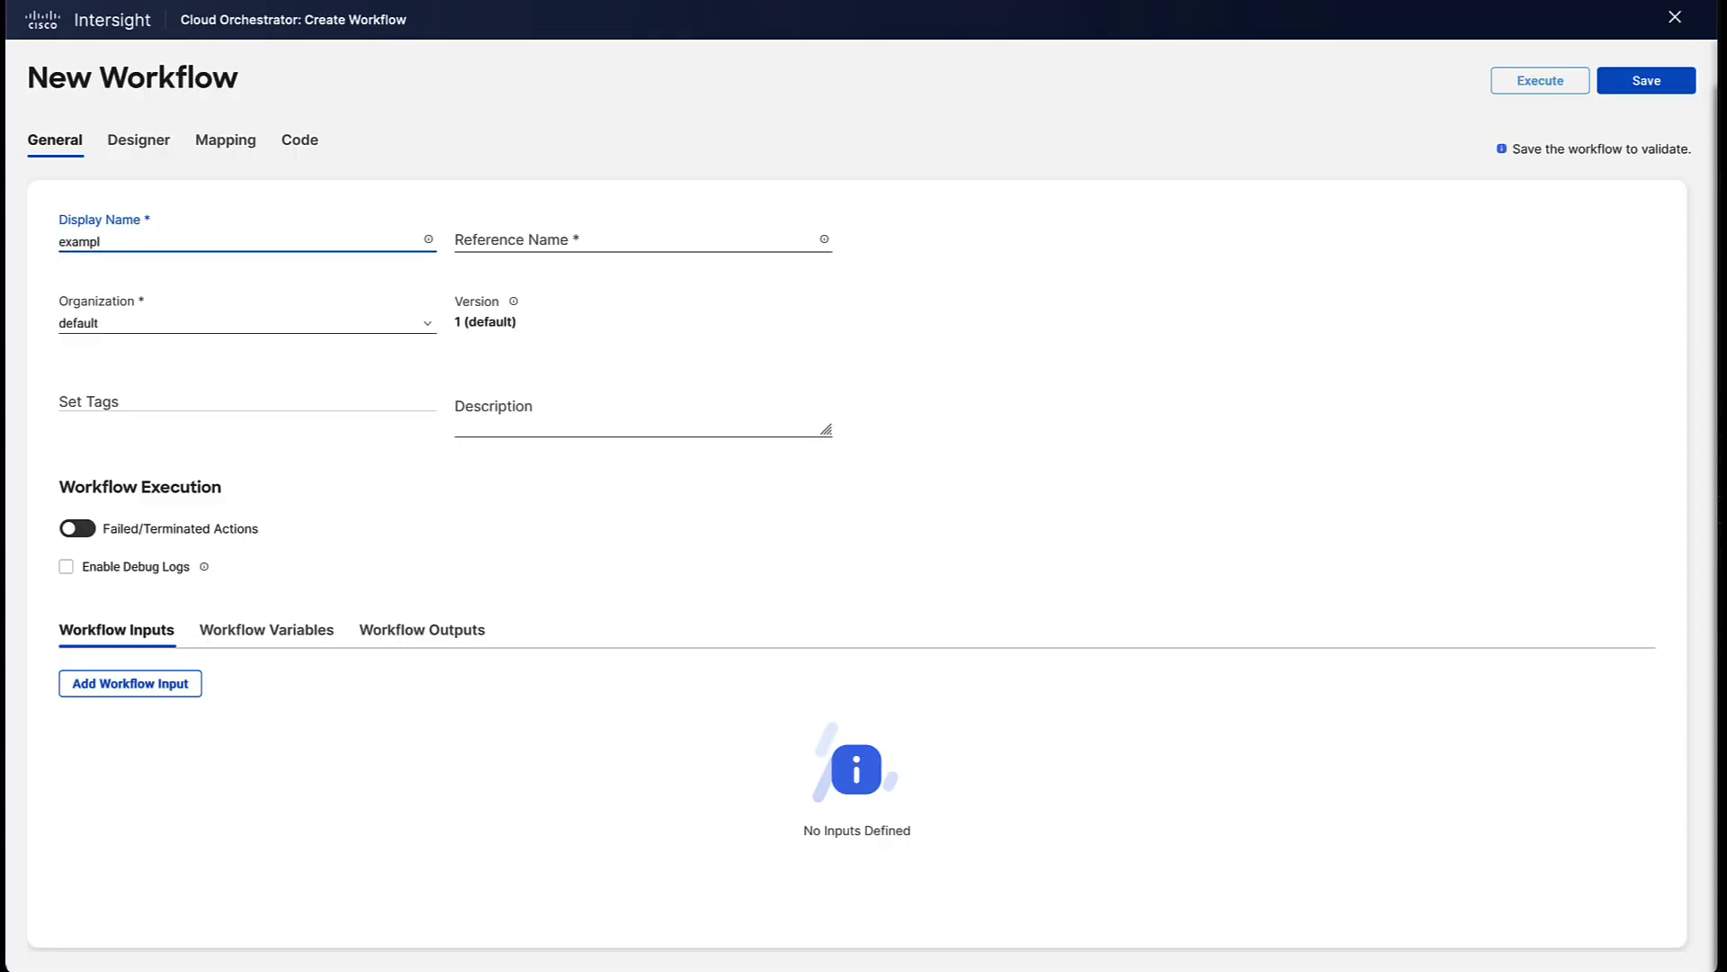
Give the workflow display and reference name 'example' and the tag 'category:example'
{"action": "type", "text": "e"}
{"action": "left_click", "coordinate": [495, 243]}
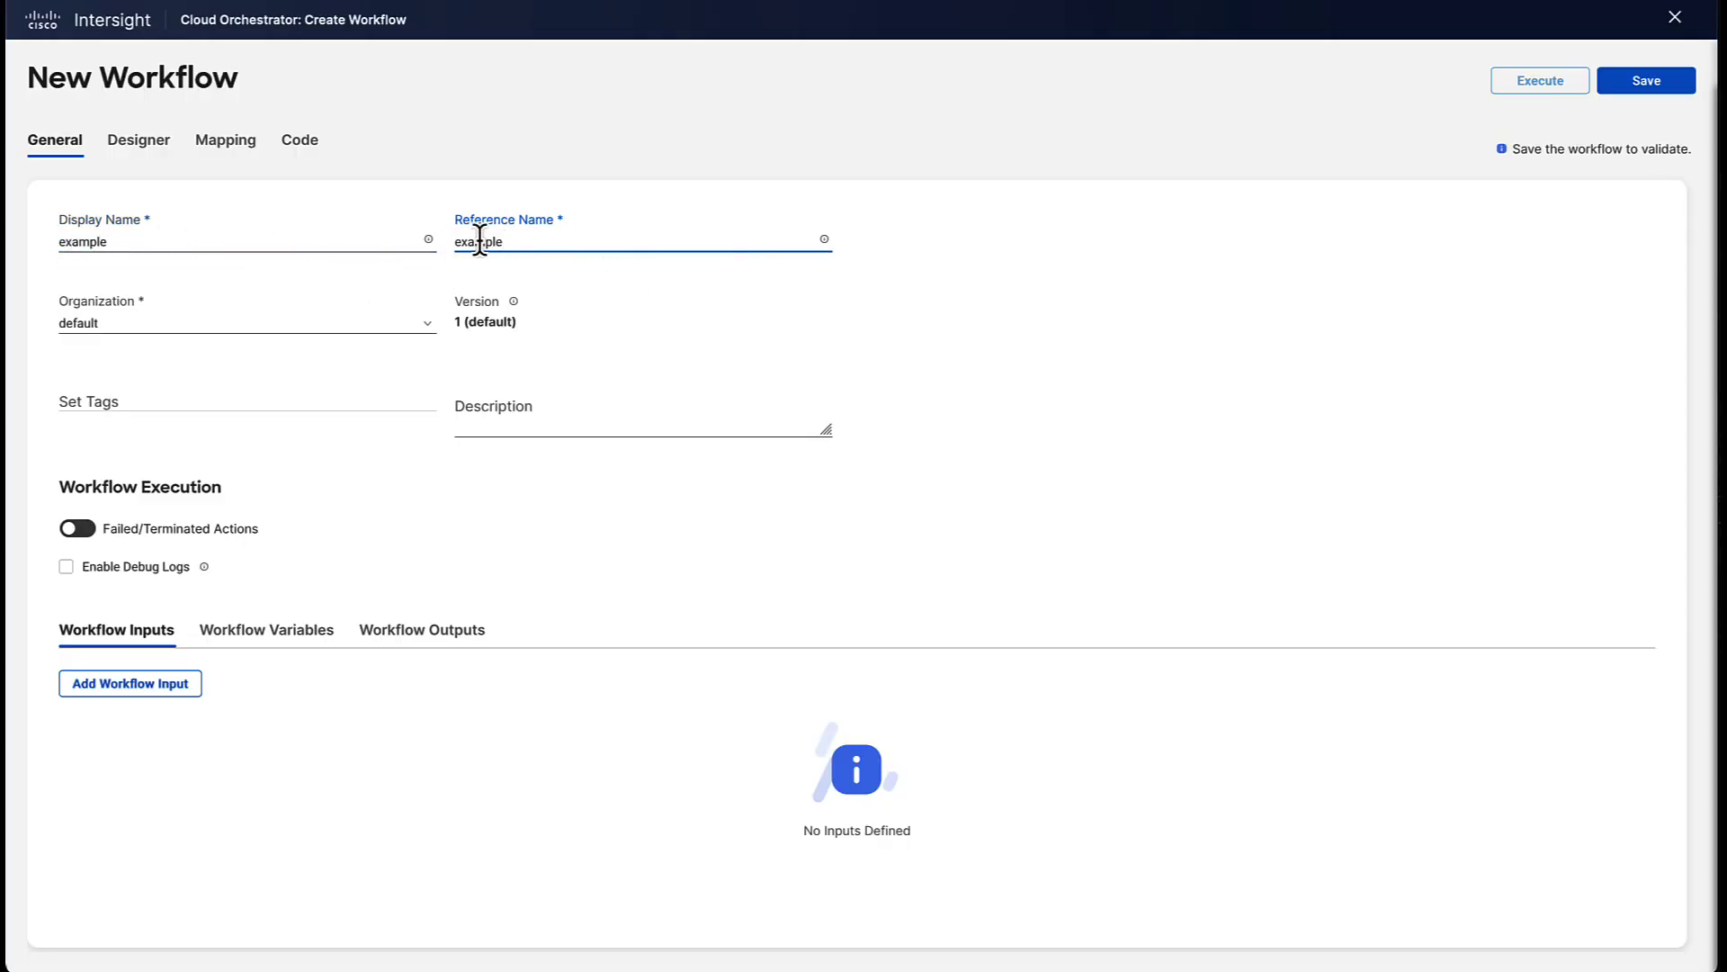
{"action": "left_click", "coordinate": [214, 401]}
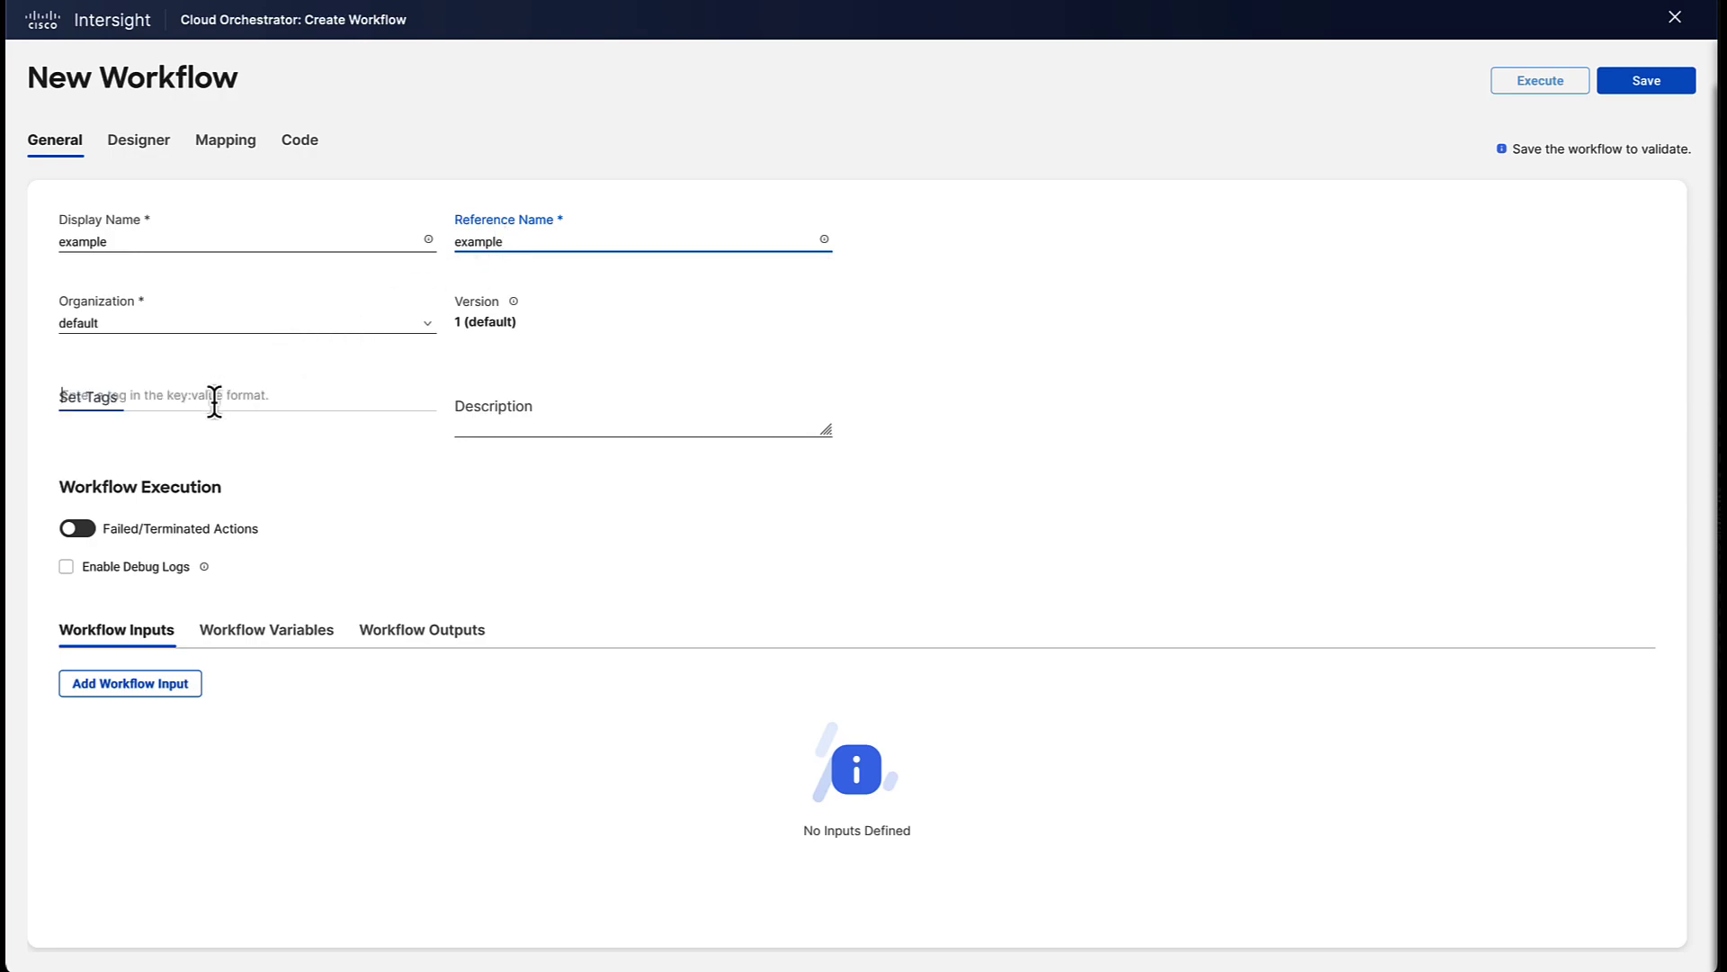
{"action": "type", "text": "category "}
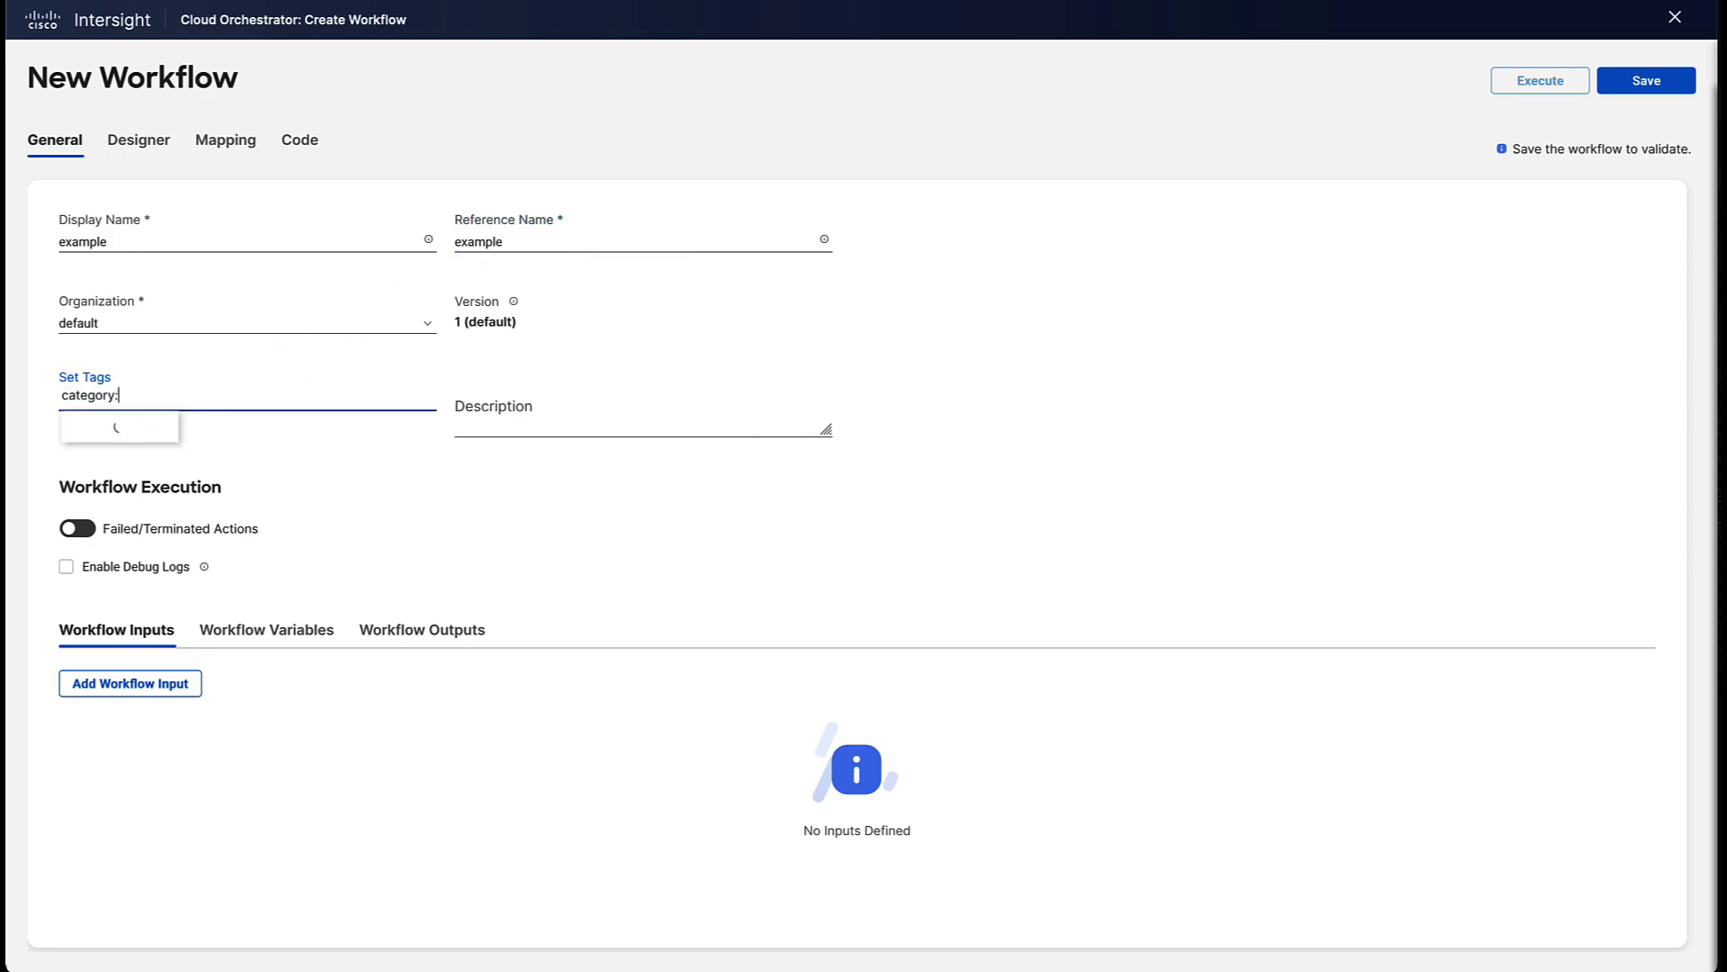
{"action": "type", "text": "example"}
{"action": "key", "text": "Return"}
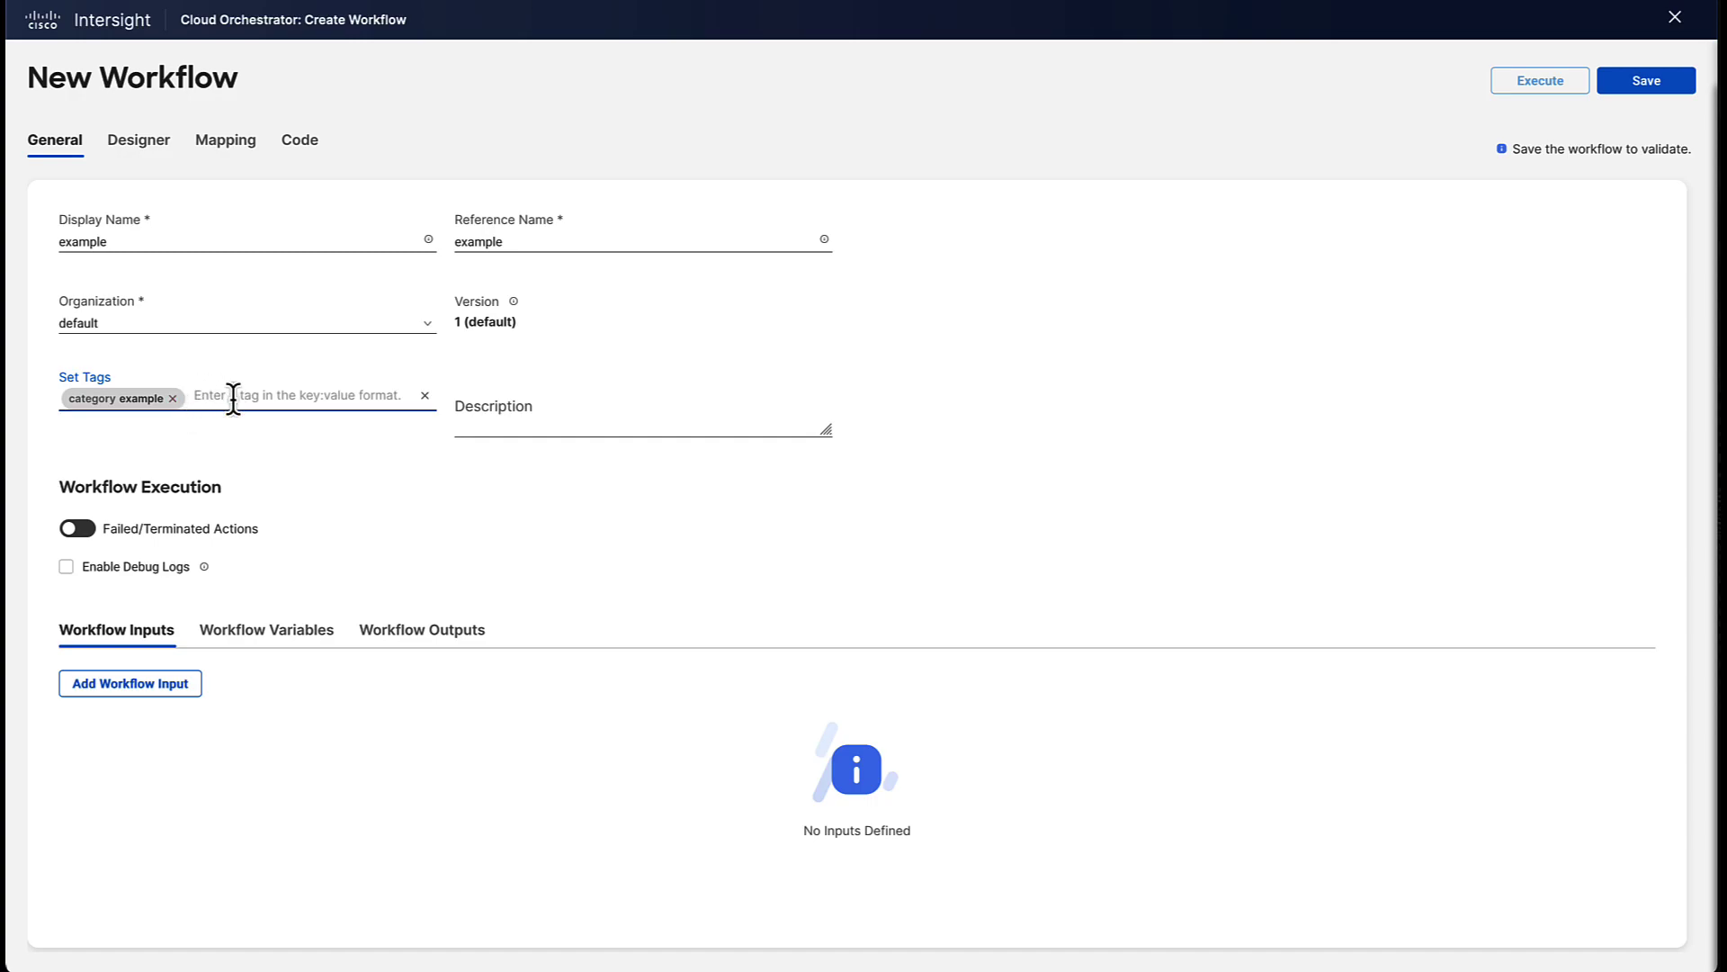
{"action": "left_click", "coordinate": [79, 529]}
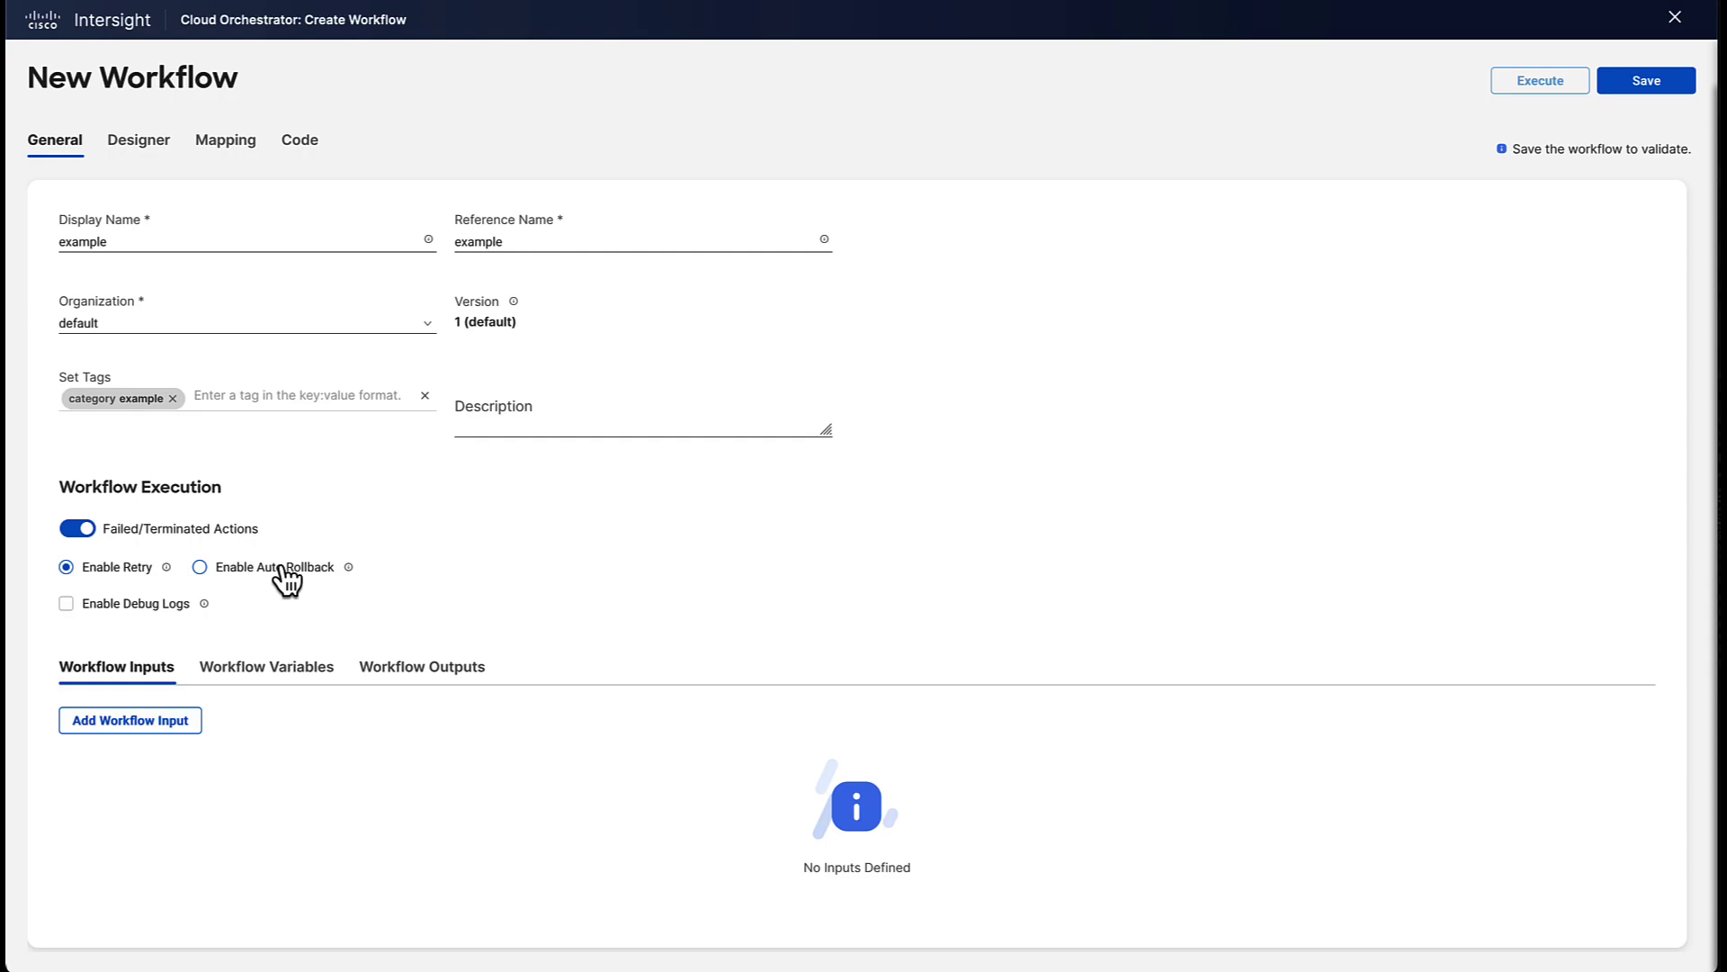
{"action": "left_click", "coordinate": [81, 529]}
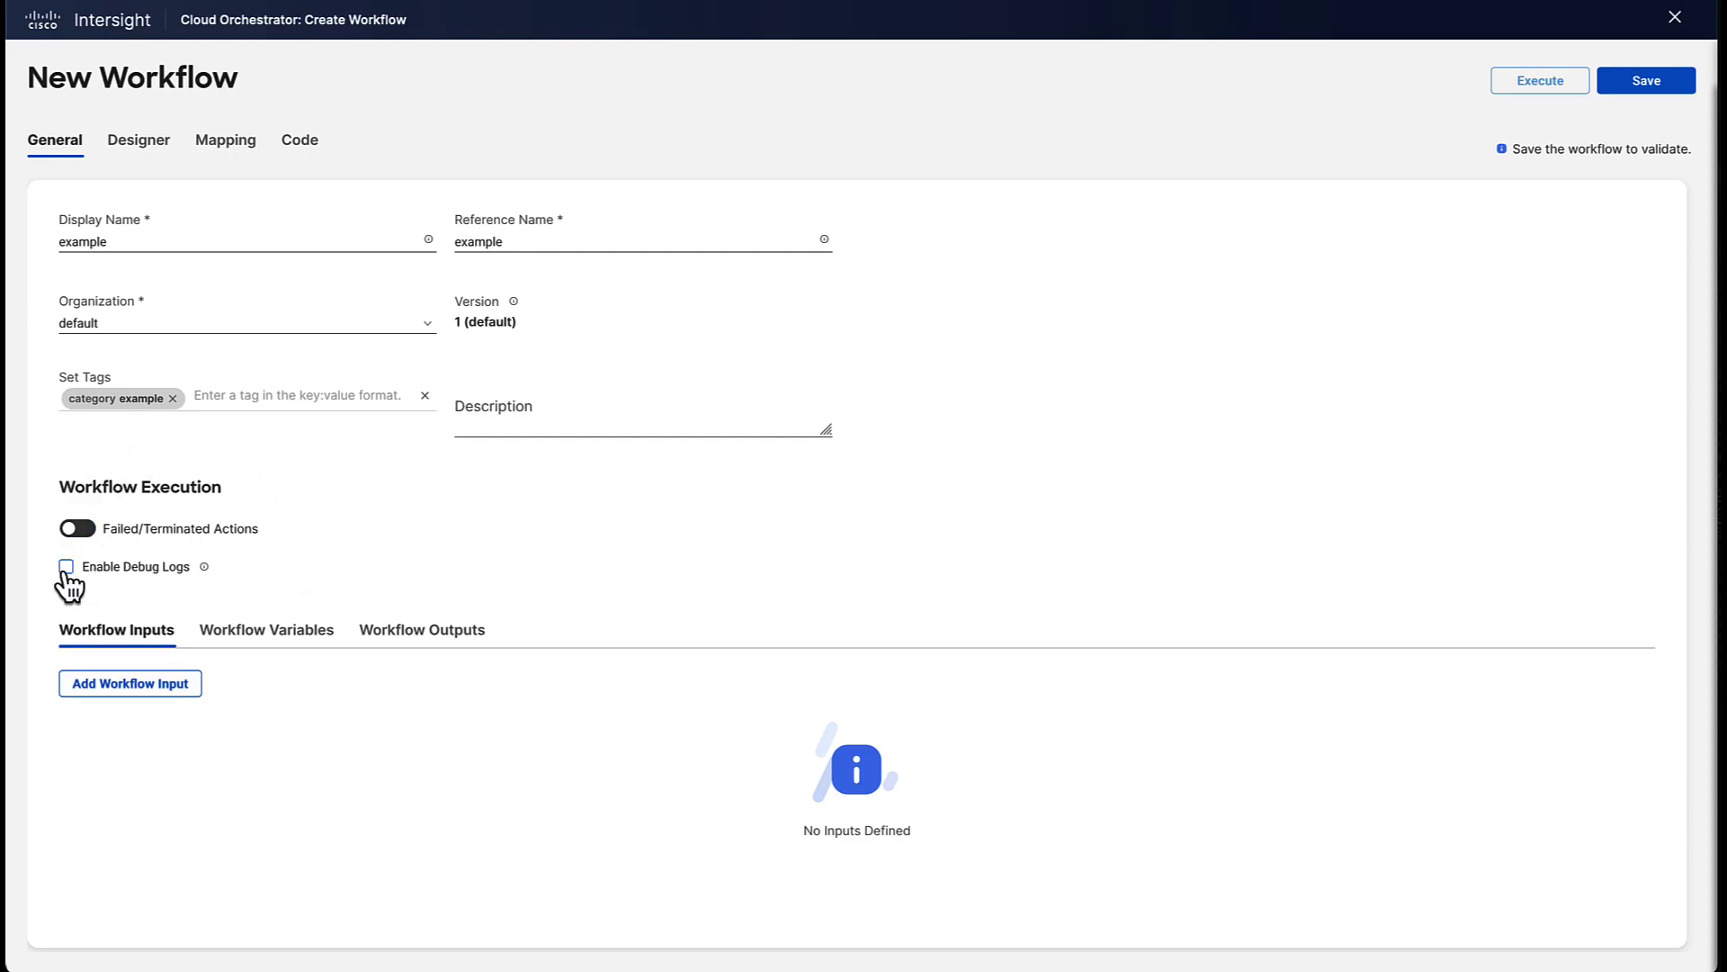
Enable debug logs and add a workflow variable named 'example'
{"action": "left_click", "coordinate": [65, 568]}
{"action": "left_click", "coordinate": [274, 634]}
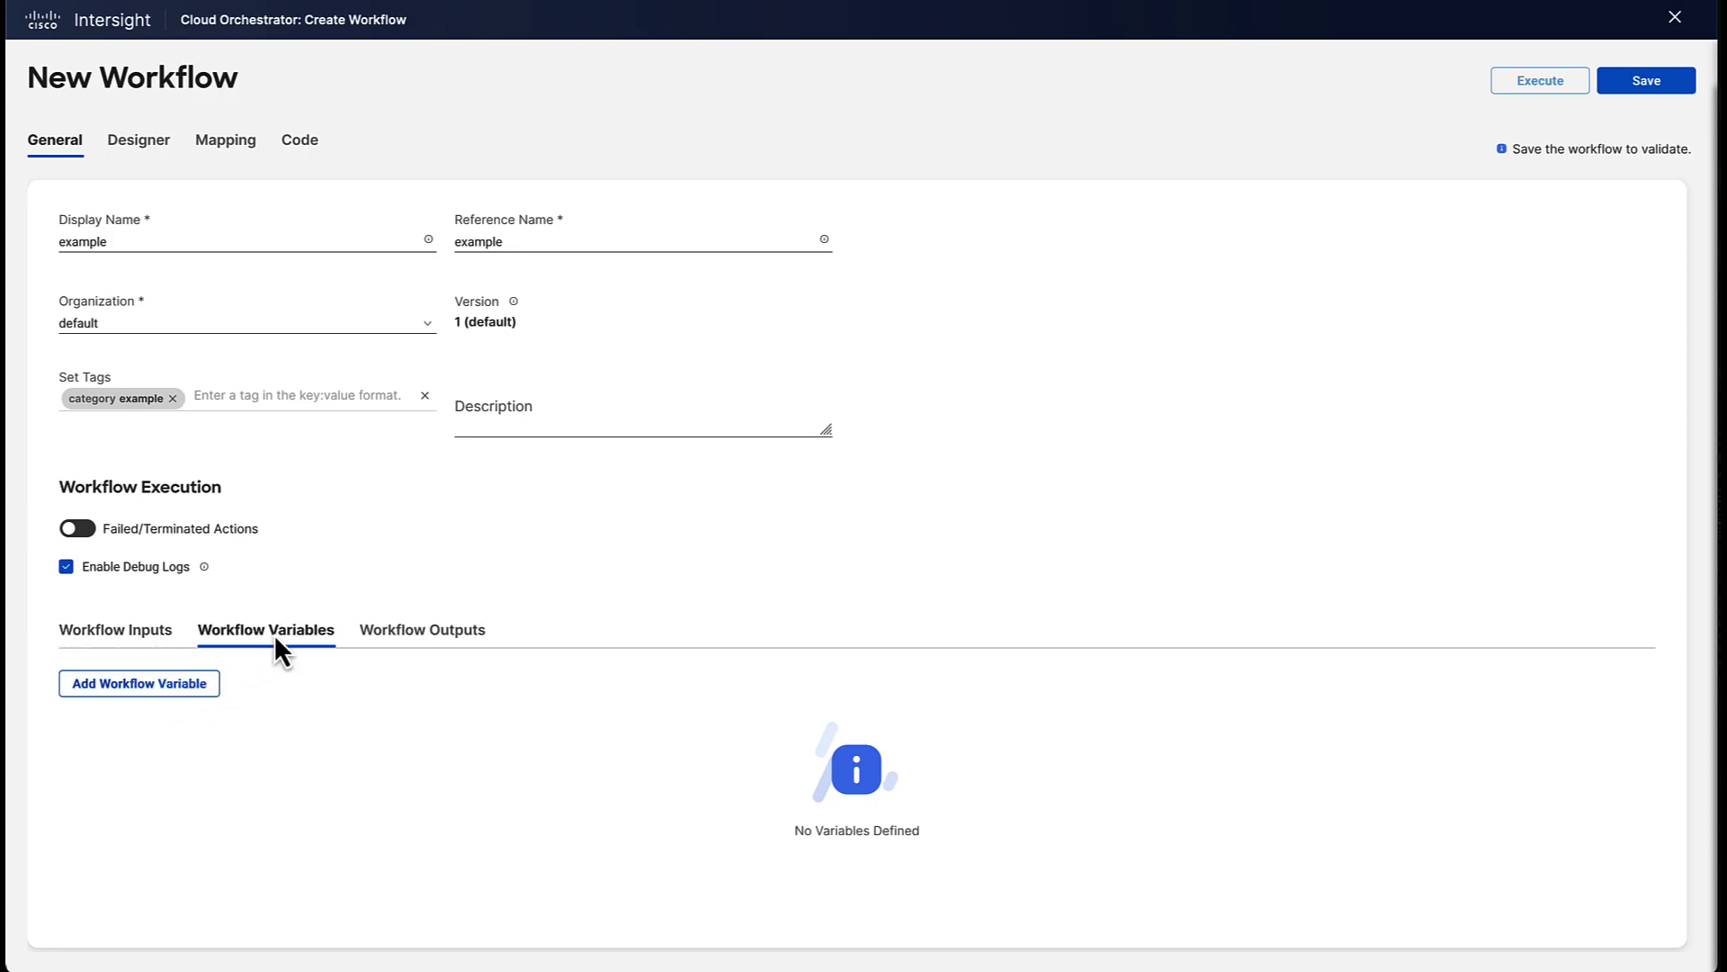
{"action": "left_click", "coordinate": [192, 694]}
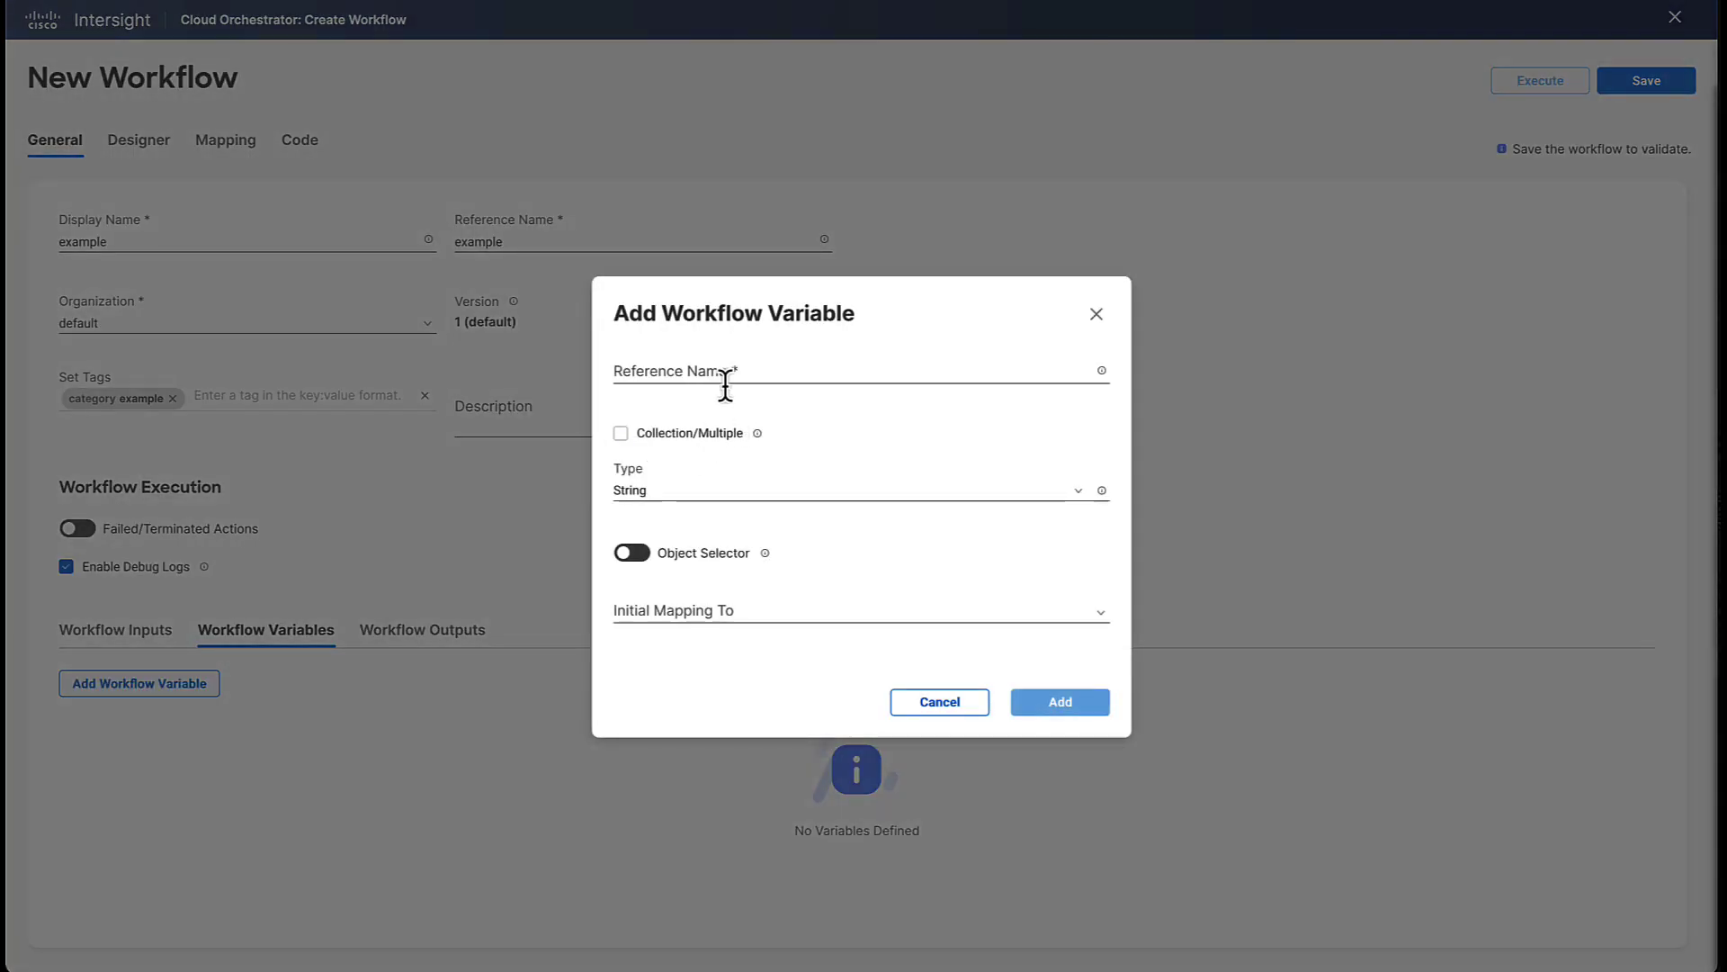
{"action": "left_click", "coordinate": [719, 372]}
{"action": "type", "text": "example"}
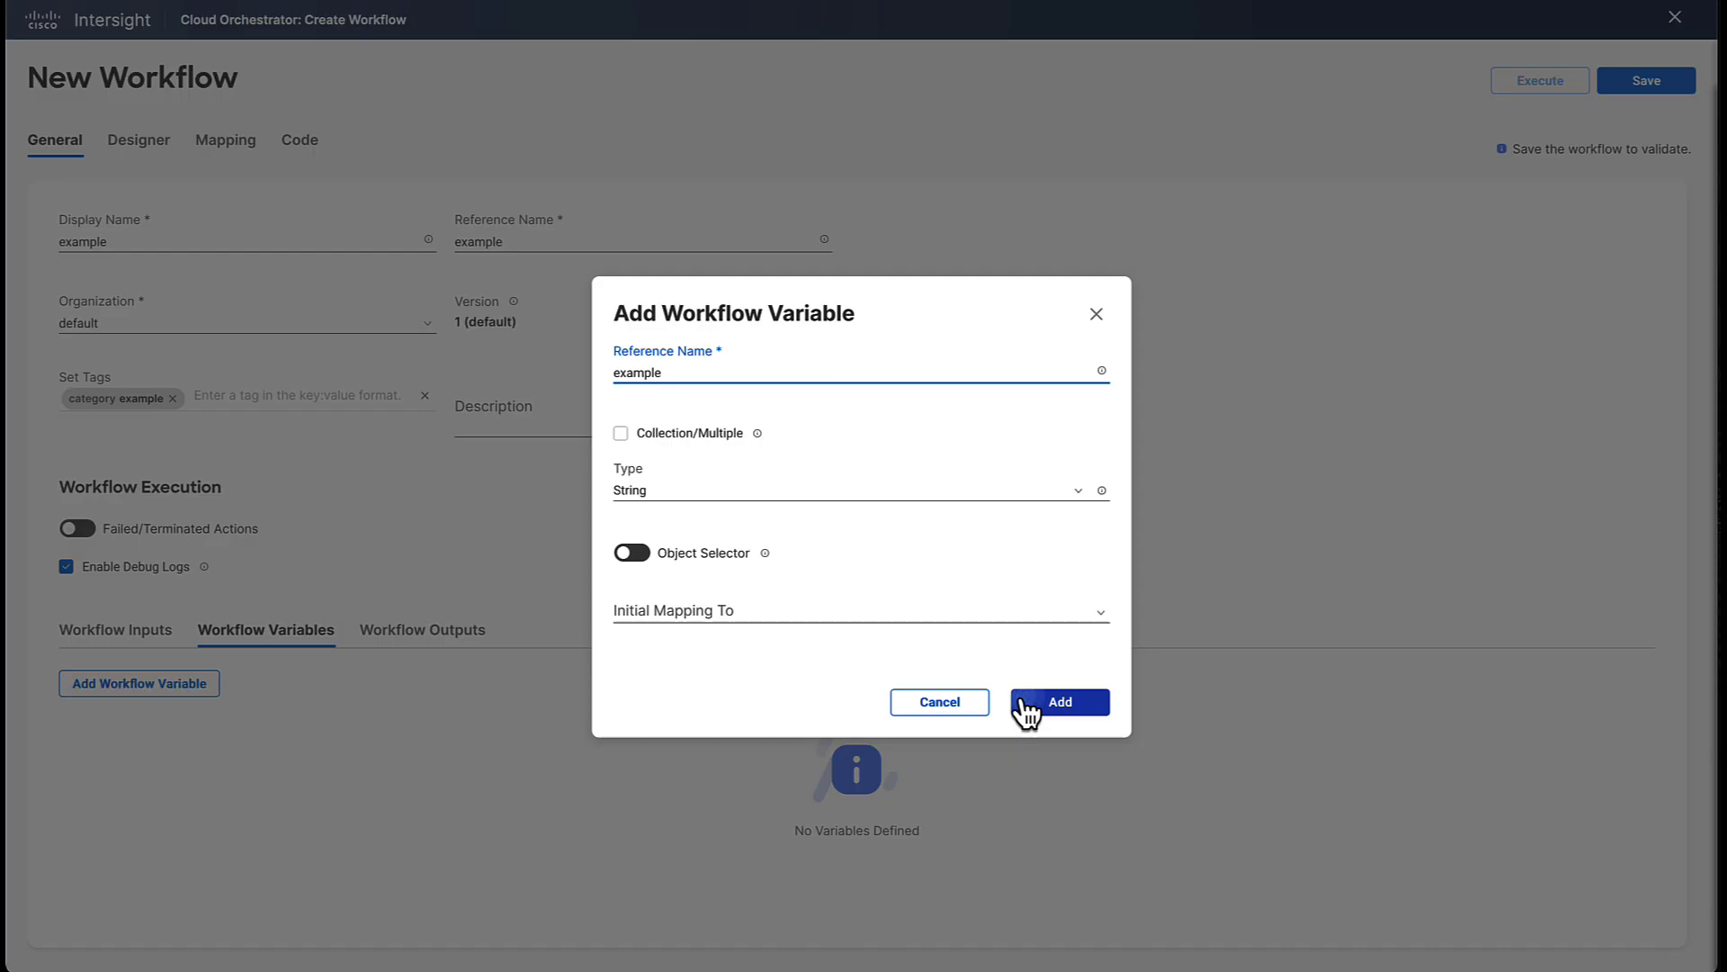
{"action": "left_click", "coordinate": [1025, 705]}
Add a workflow output with display and reference name 'example'
{"action": "left_click", "coordinate": [441, 633]}
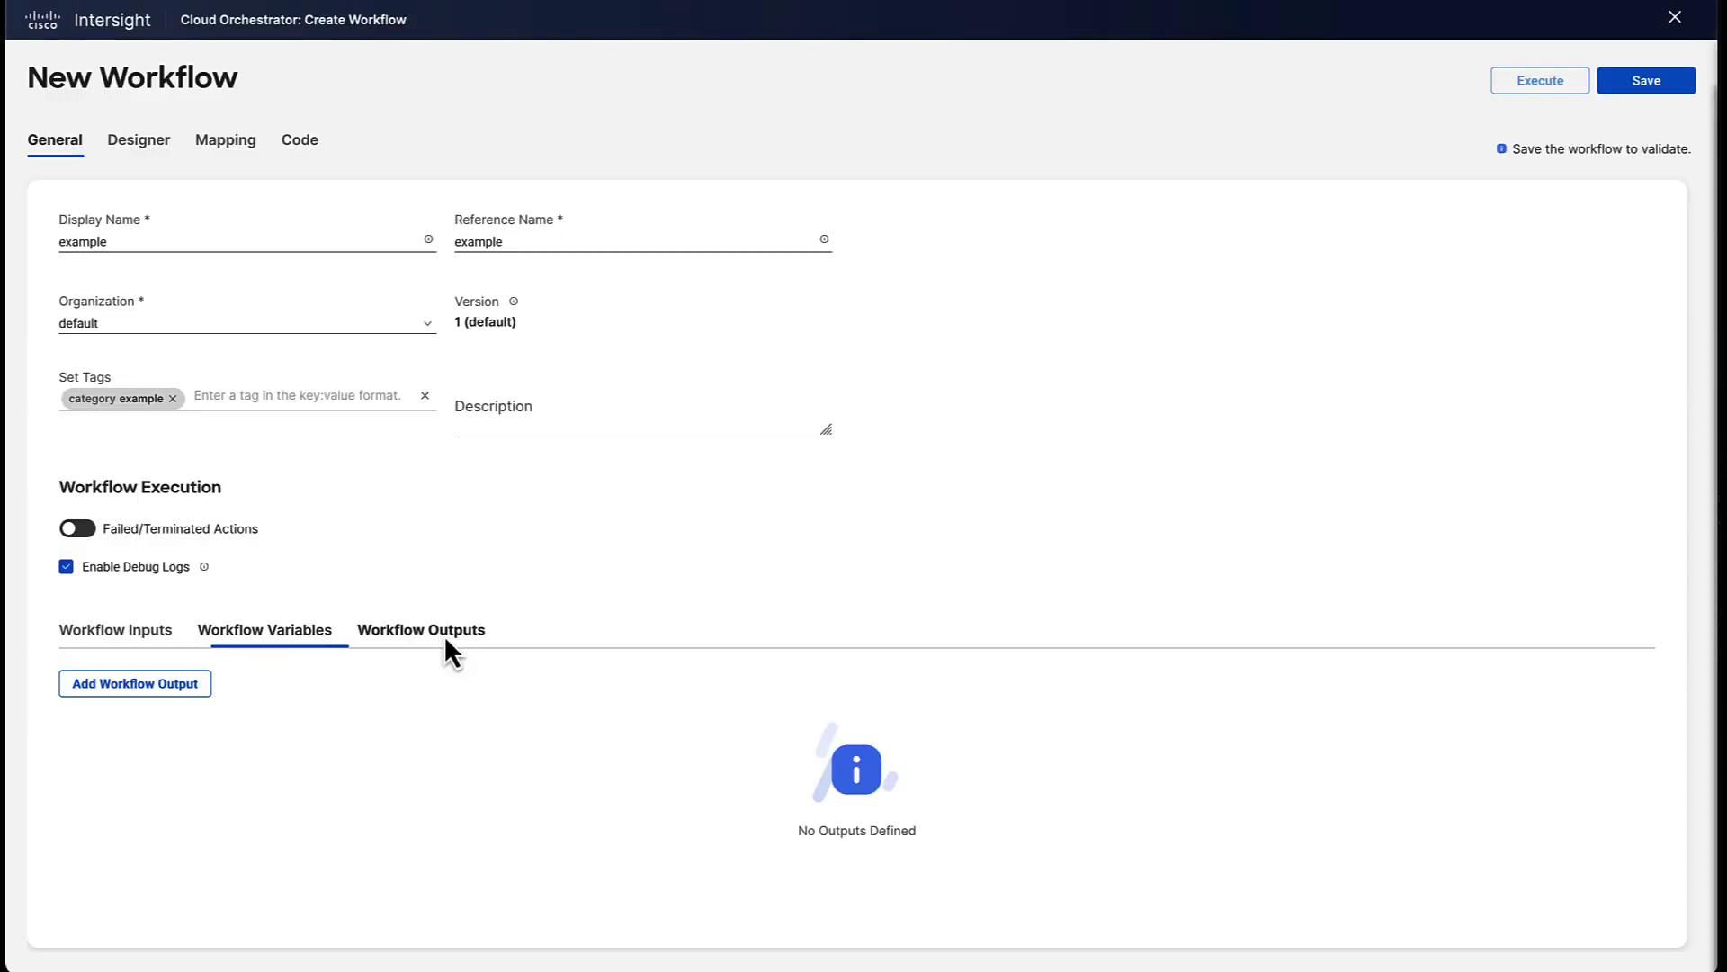
{"action": "left_click", "coordinate": [192, 686]}
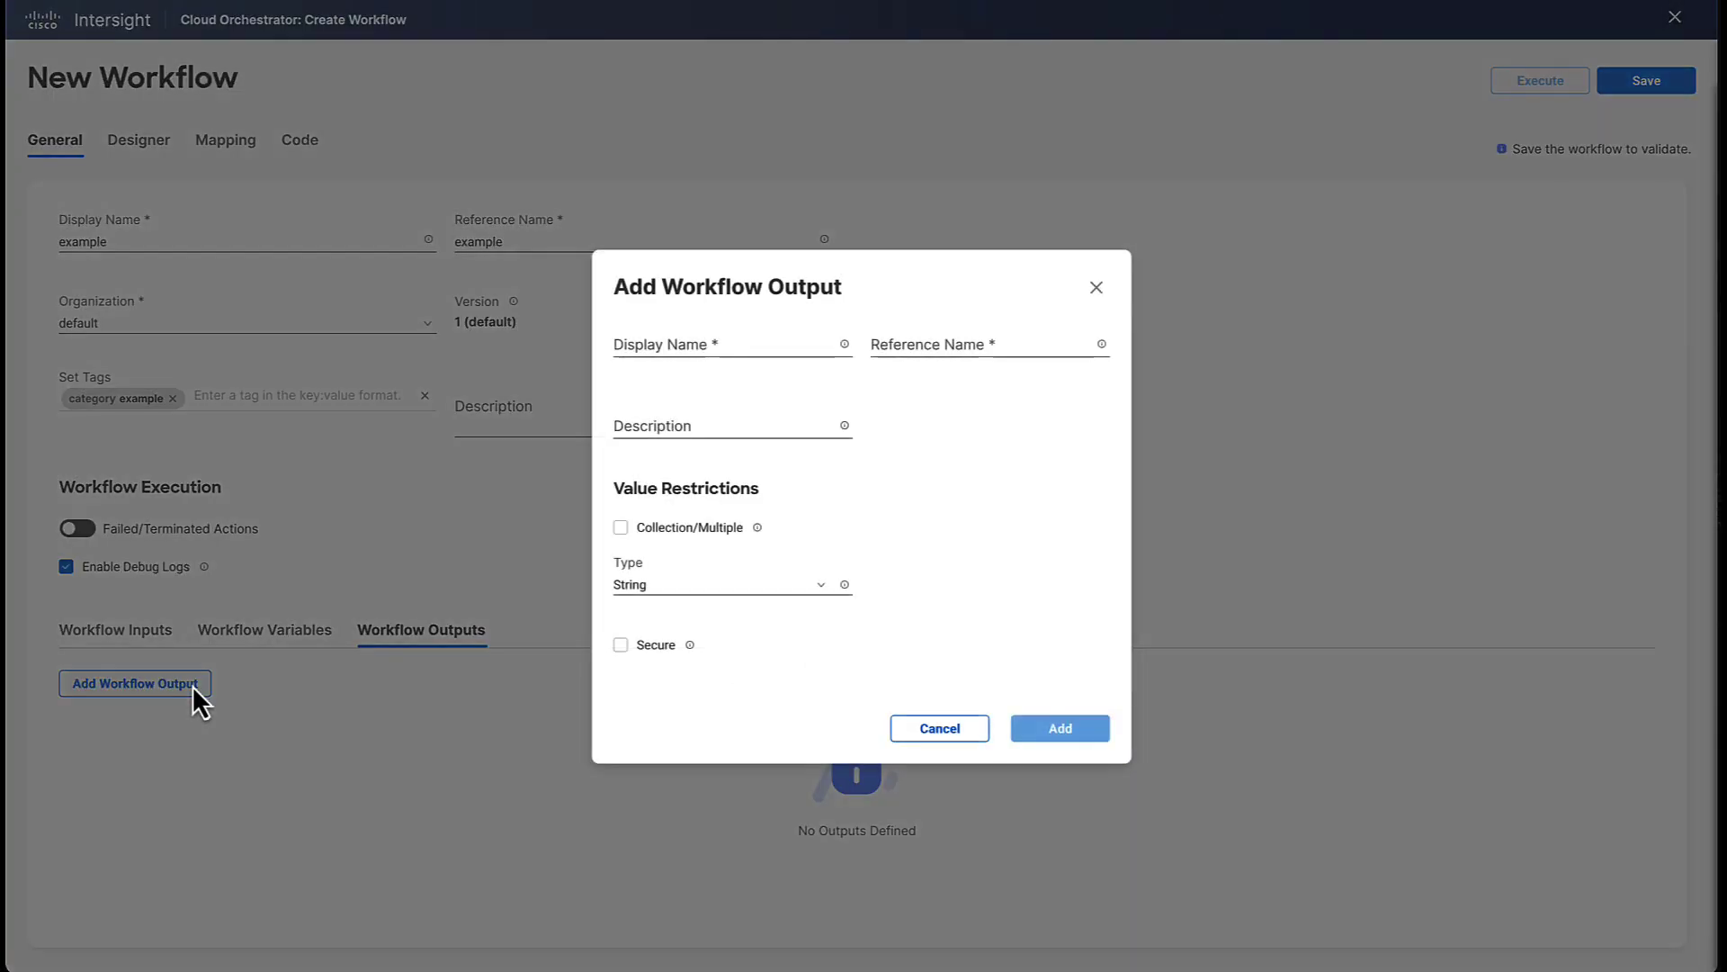
{"action": "left_click", "coordinate": [660, 344]}
{"action": "type", "text": "example"}
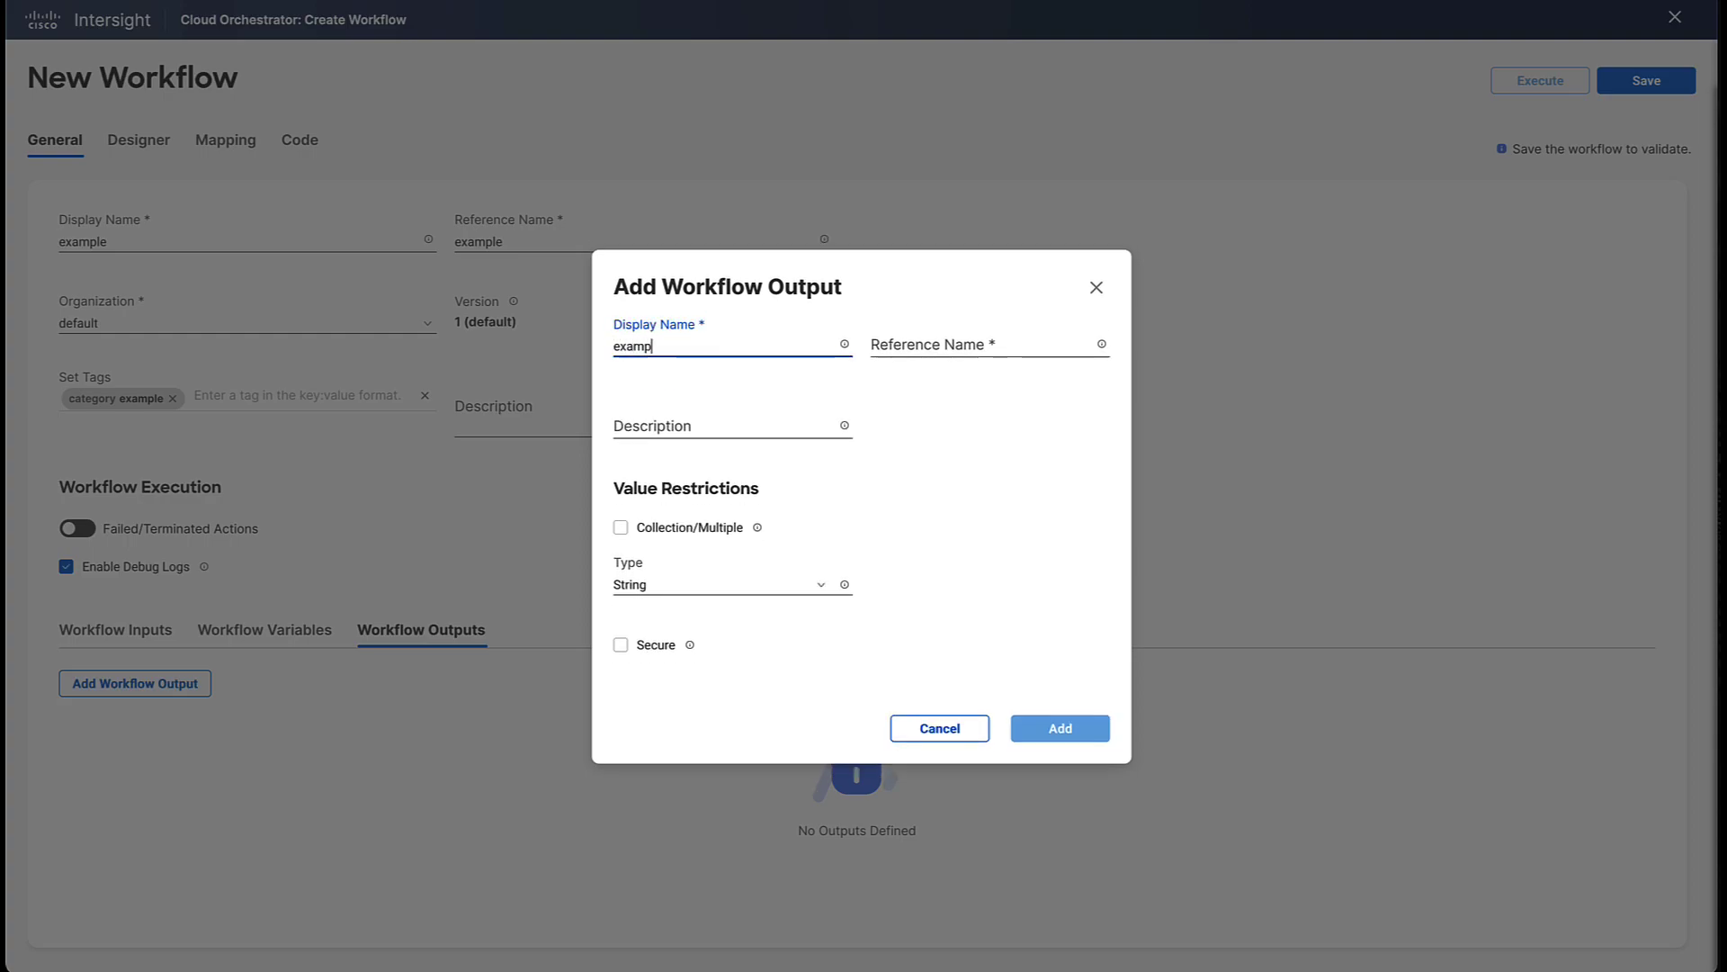
{"action": "left_click", "coordinate": [918, 345]}
{"action": "type", "text": "example"}
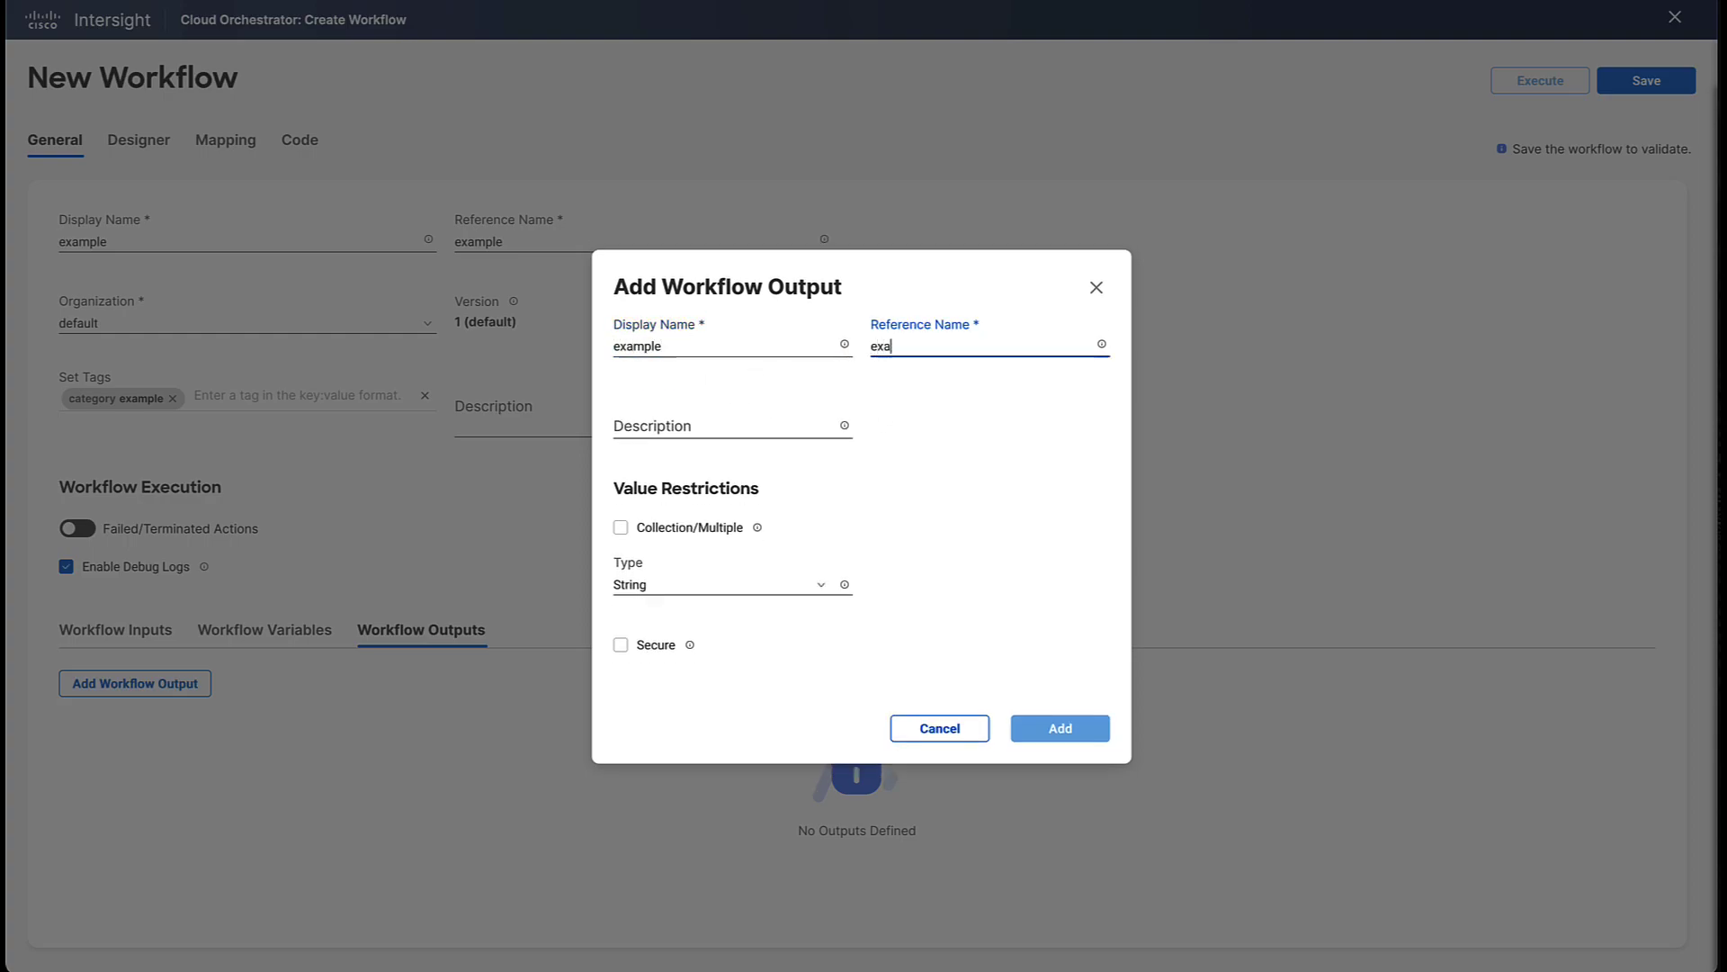
{"action": "left_click", "coordinate": [1034, 725]}
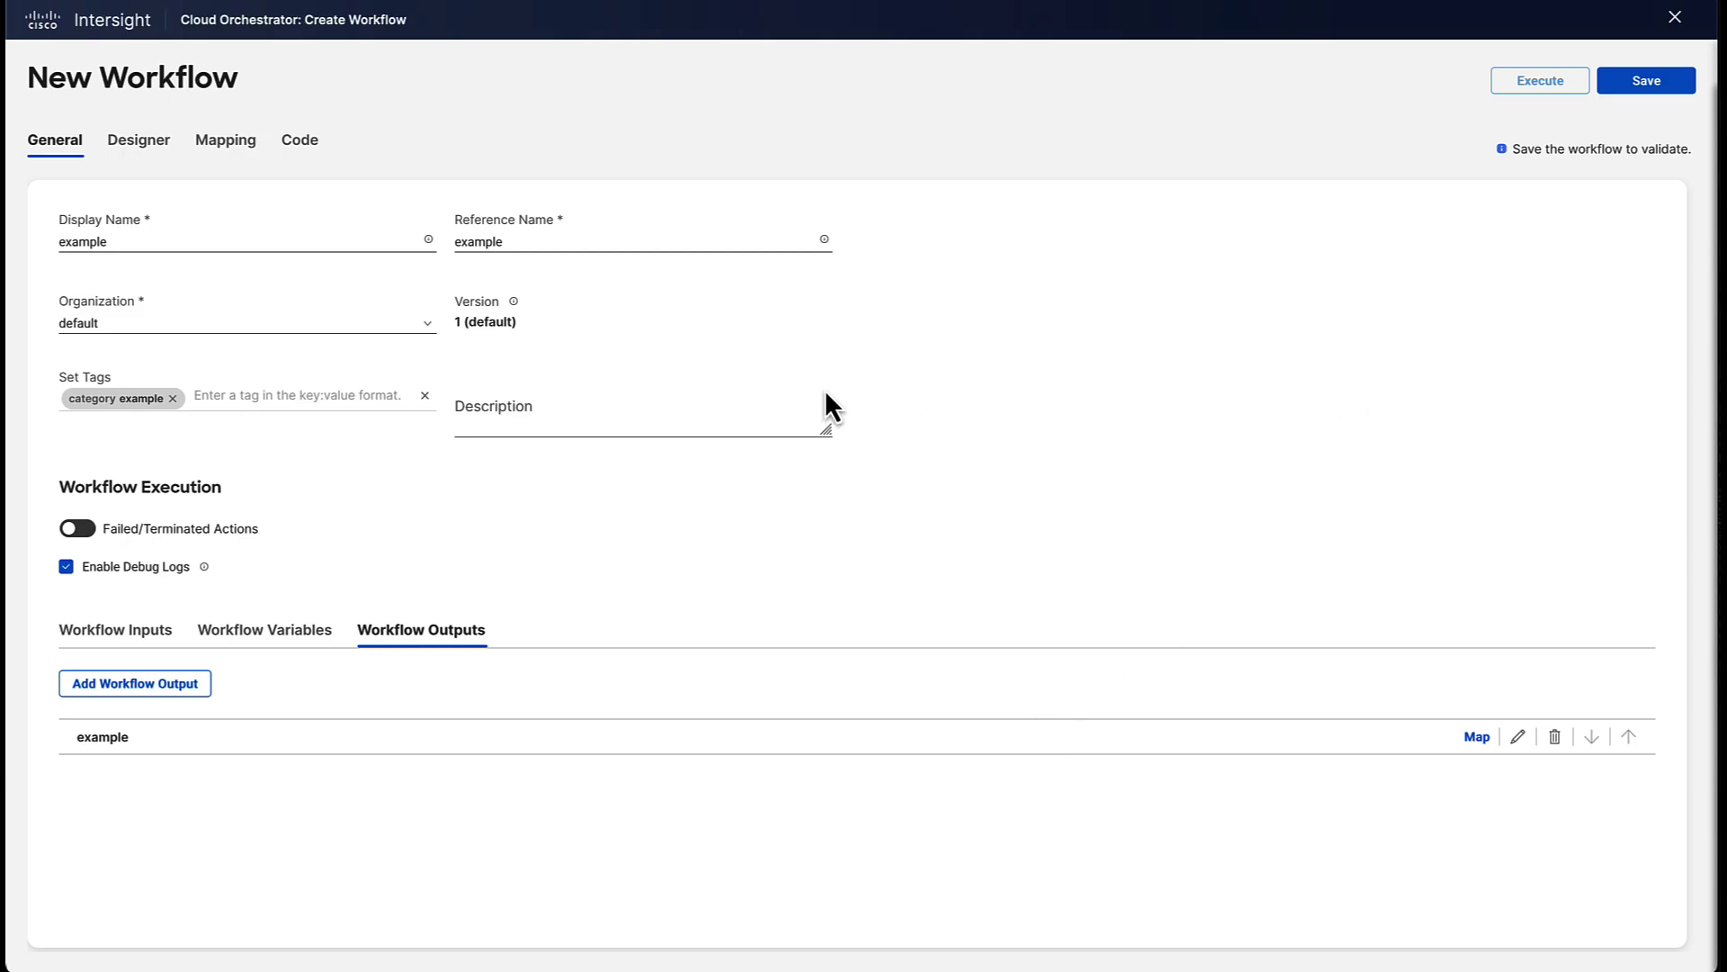
Search the Designer's task list for 'copy' to find Copy Server Profile
{"action": "left_click", "coordinate": [140, 141]}
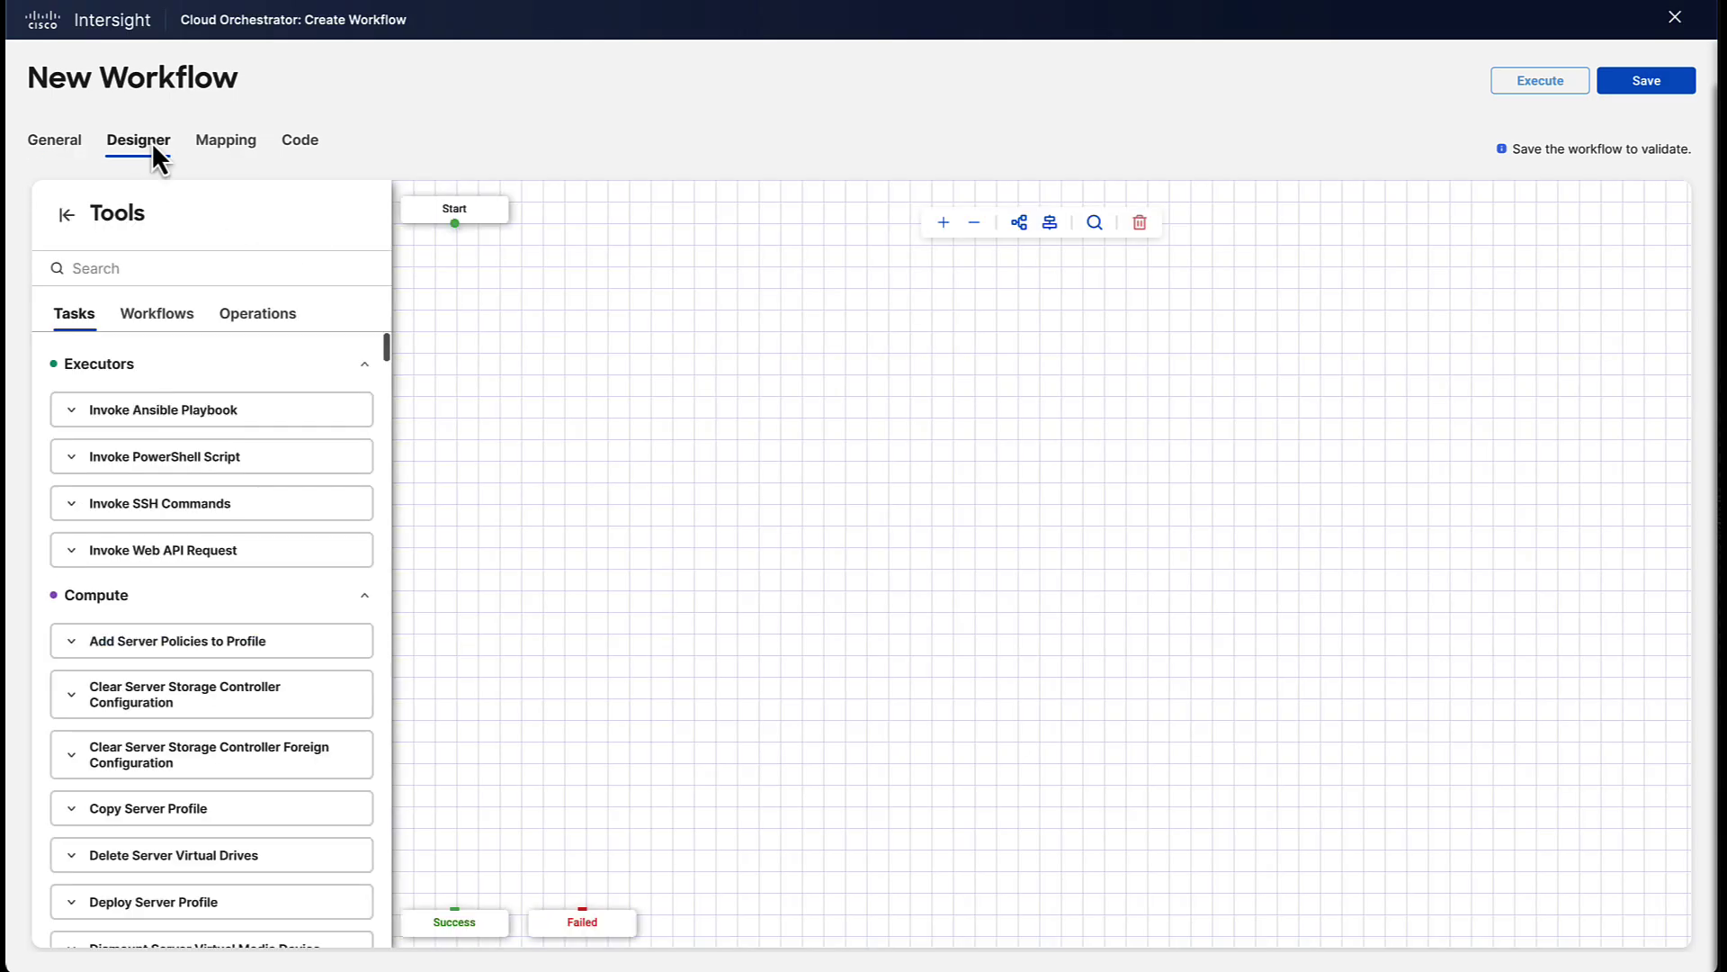
{"action": "scroll", "coordinate": [219, 502], "scroll_direction": "down", "scroll_amount": 5}
{"action": "scroll", "coordinate": [220, 501], "scroll_direction": "down", "scroll_amount": 3}
{"action": "scroll", "coordinate": [220, 508], "scroll_direction": "down", "scroll_amount": 10}
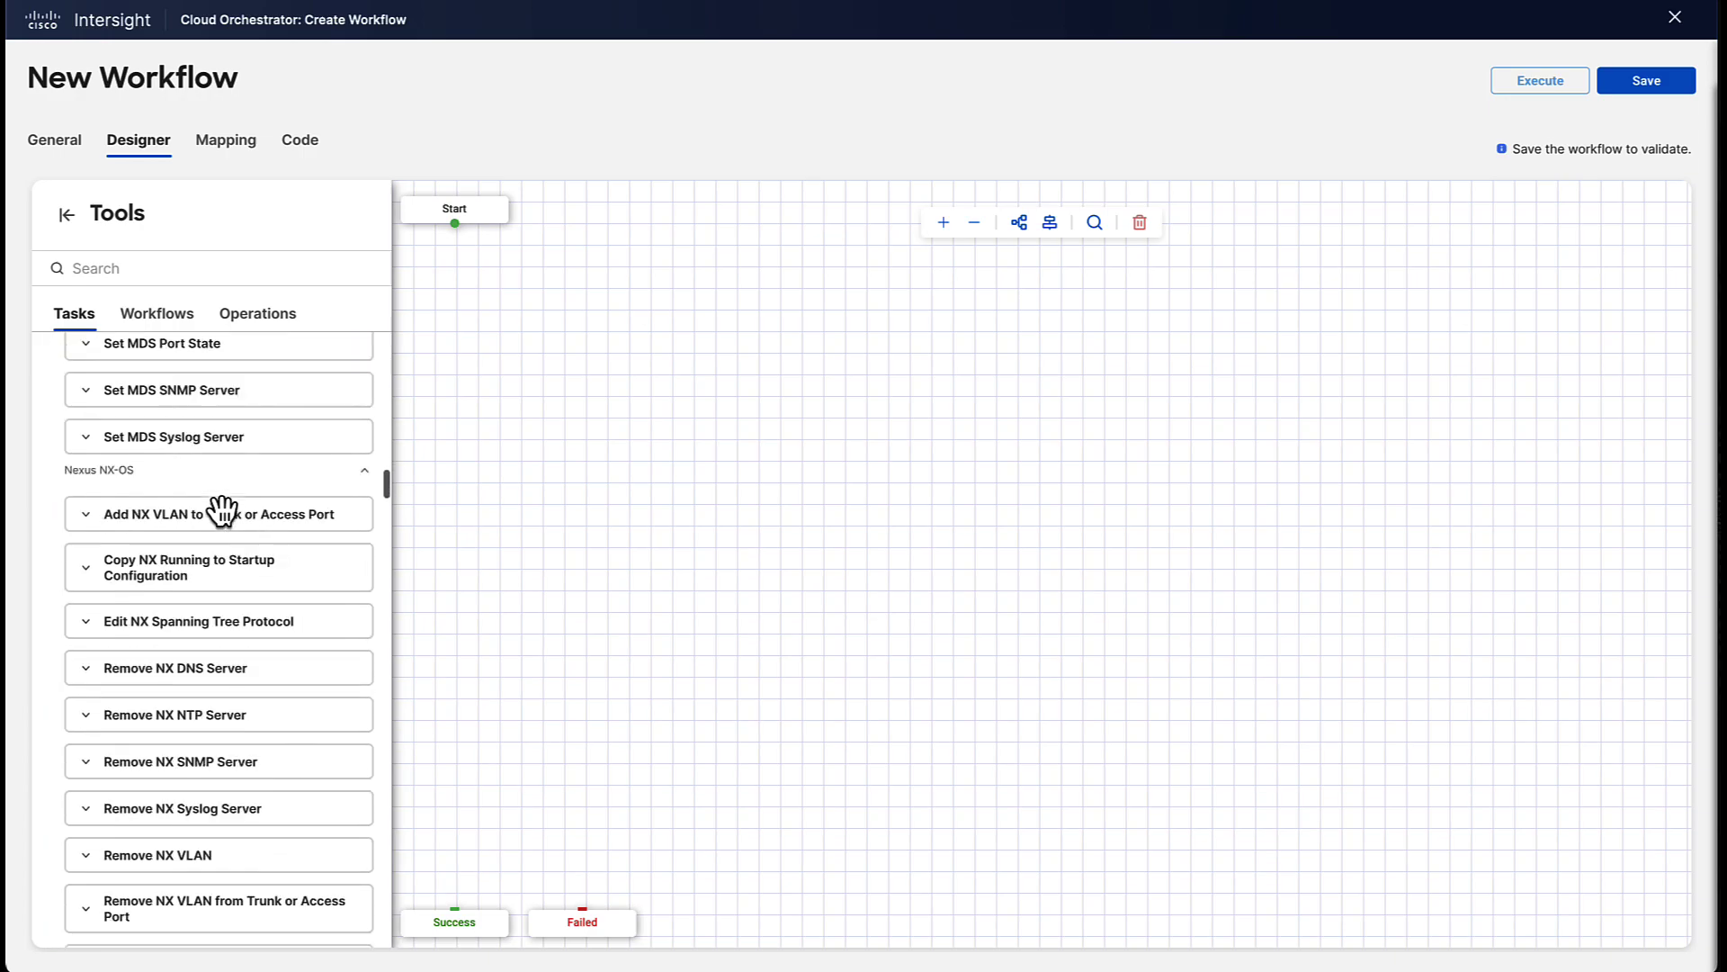
{"action": "scroll", "coordinate": [221, 510], "scroll_direction": "up", "scroll_amount": 5}
{"action": "scroll", "coordinate": [221, 509], "scroll_direction": "up", "scroll_amount": 1}
{"action": "scroll", "coordinate": [221, 509], "scroll_direction": "up", "scroll_amount": 8}
{"action": "scroll", "coordinate": [221, 509], "scroll_direction": "up", "scroll_amount": 6}
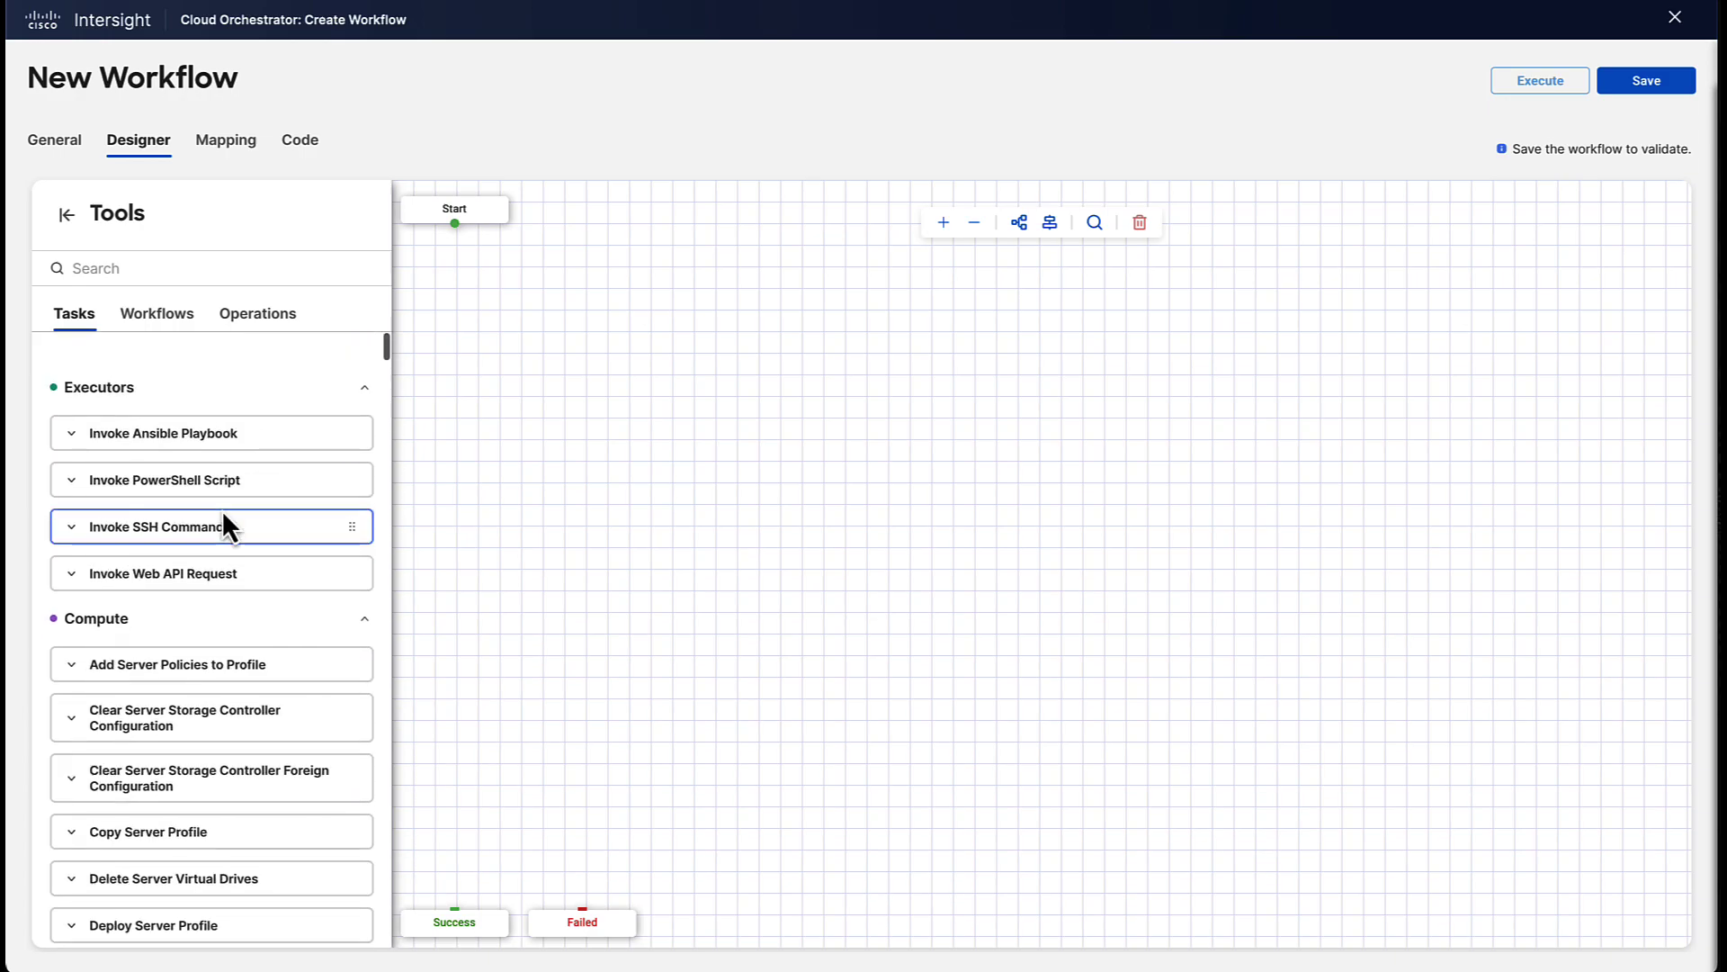
{"action": "left_click", "coordinate": [174, 267]}
{"action": "type", "text": "Comput"}
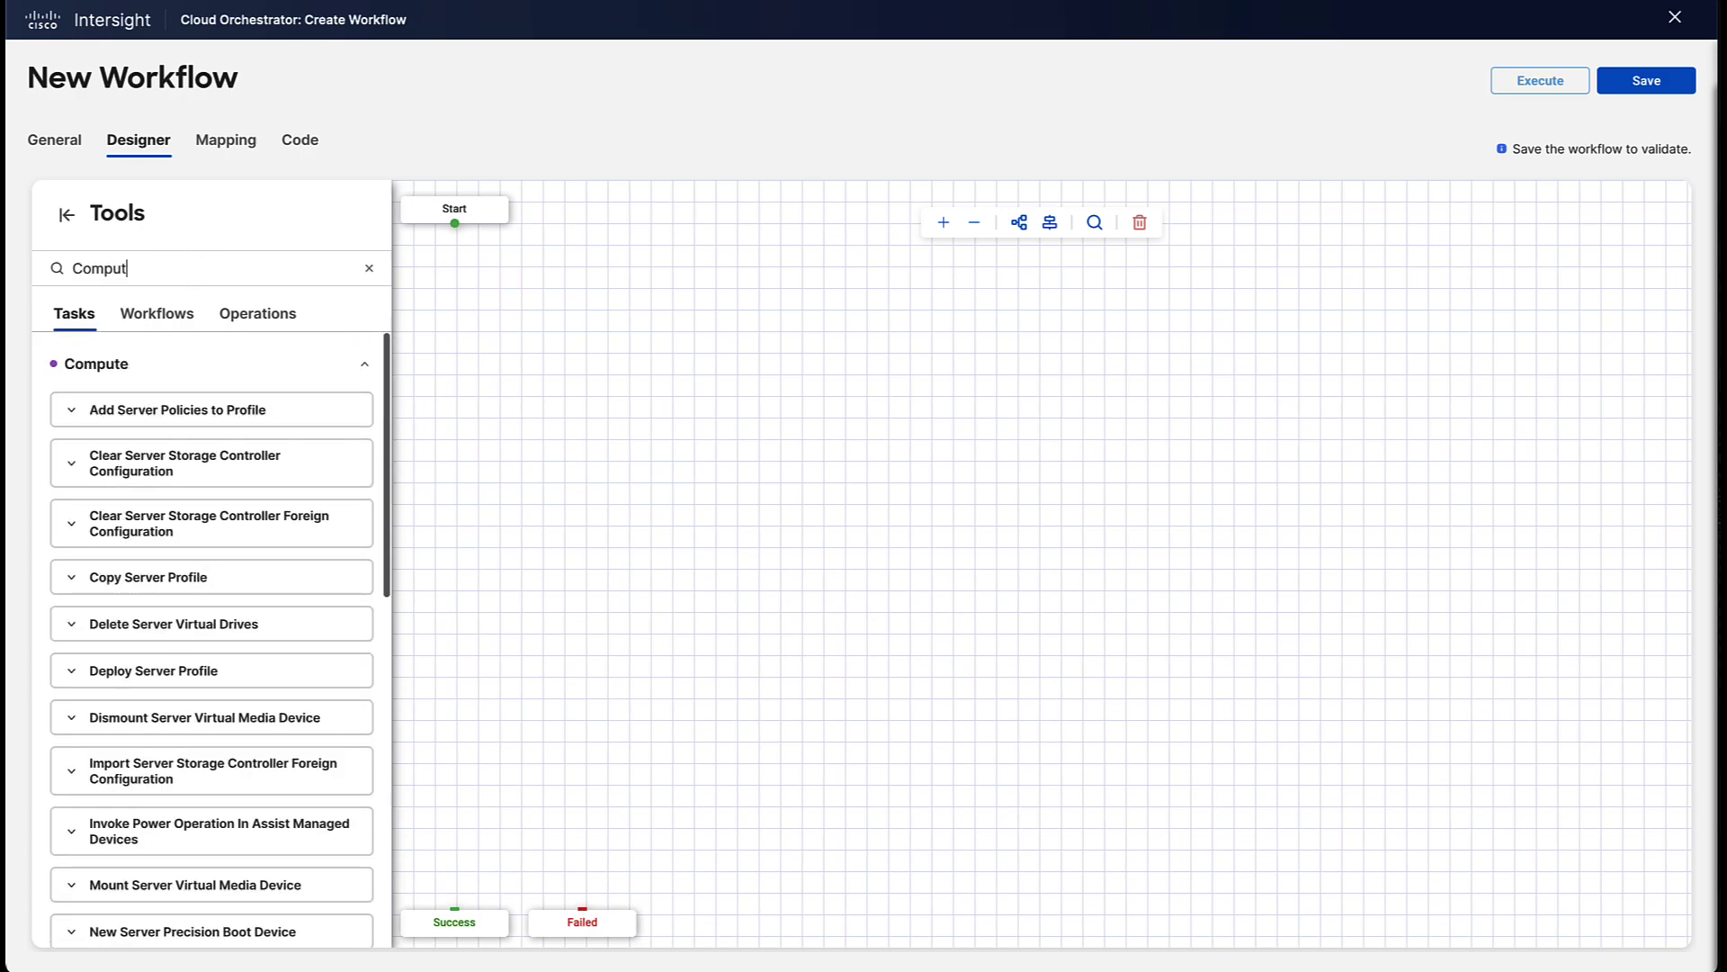
{"action": "type", "text": "e"}
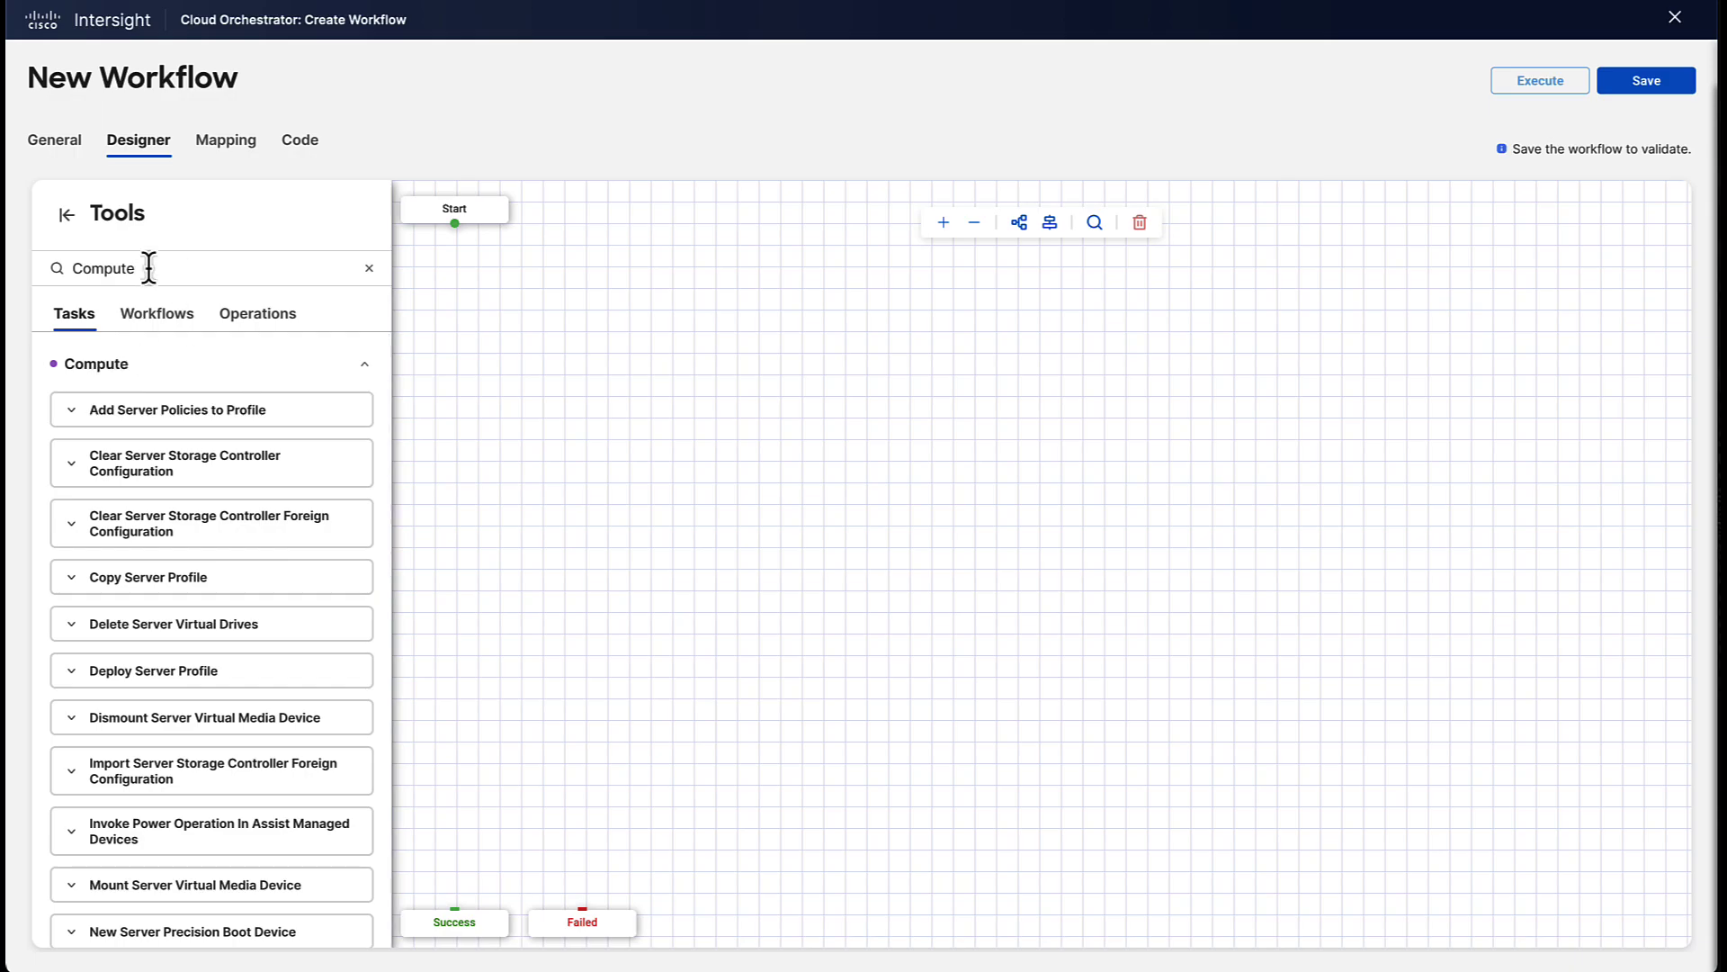
{"action": "double_click", "coordinate": [142, 267]}
{"action": "type", "text": "copy"}
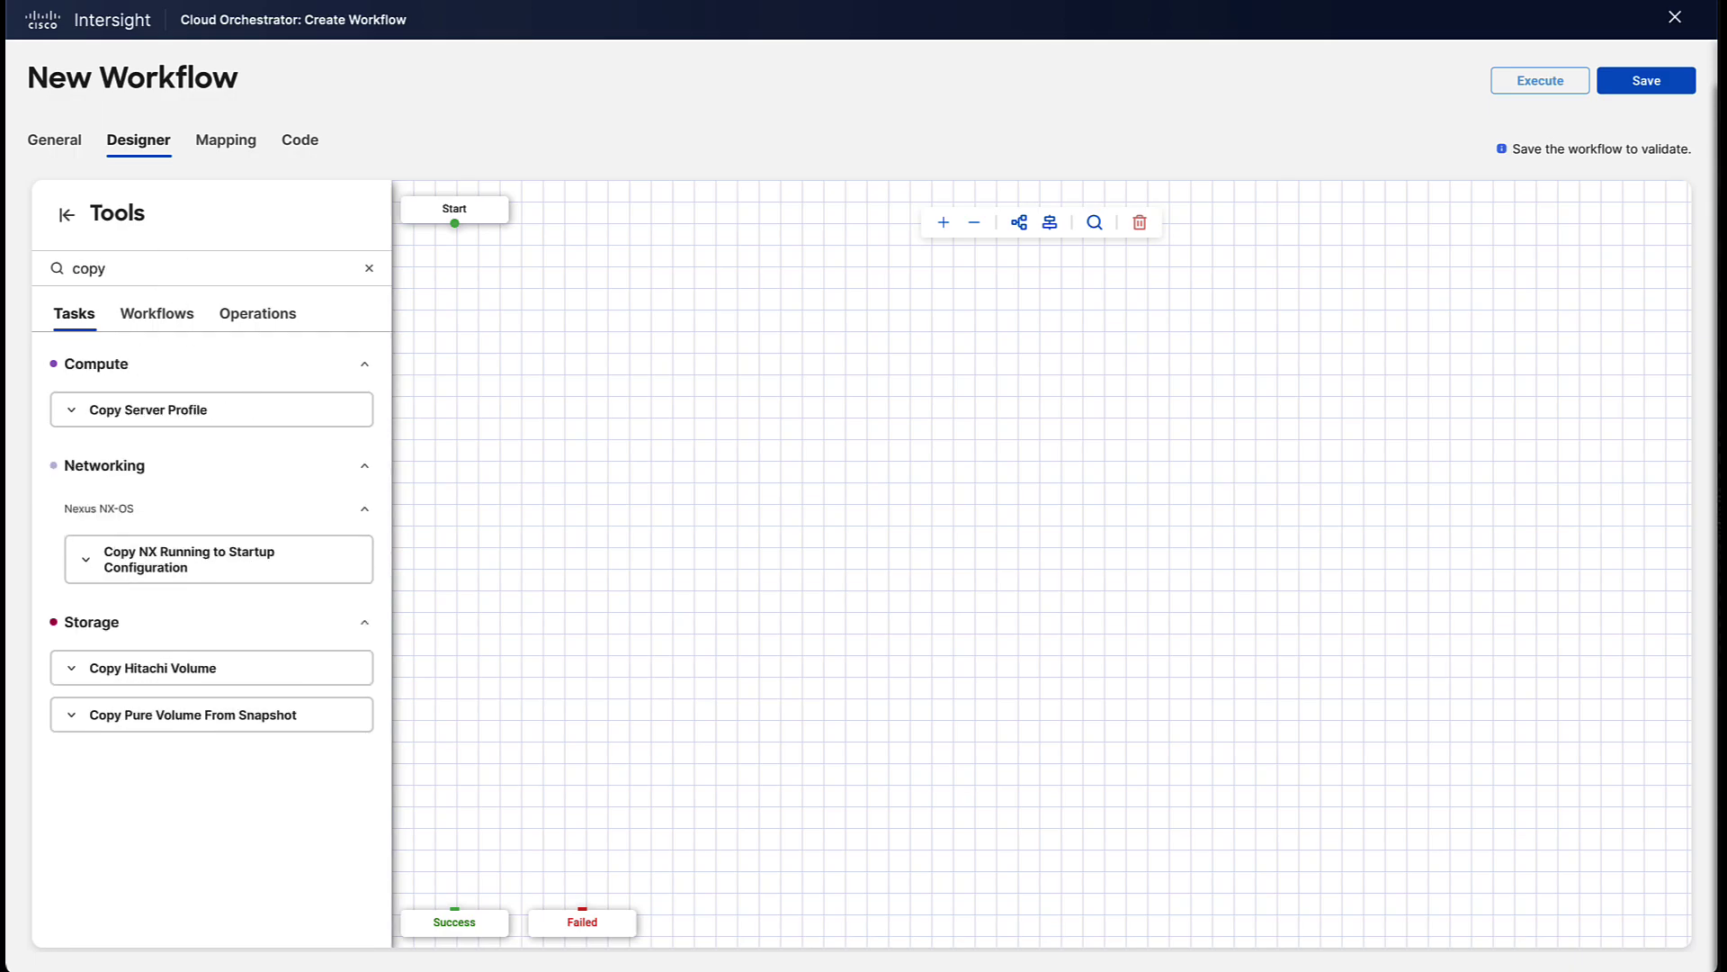
Place Copy Server Profile on the canvas, connect it from Start, and auto-align the graph
{"action": "left_click_drag", "start_coordinate": [154, 412], "coordinate": [576, 382]}
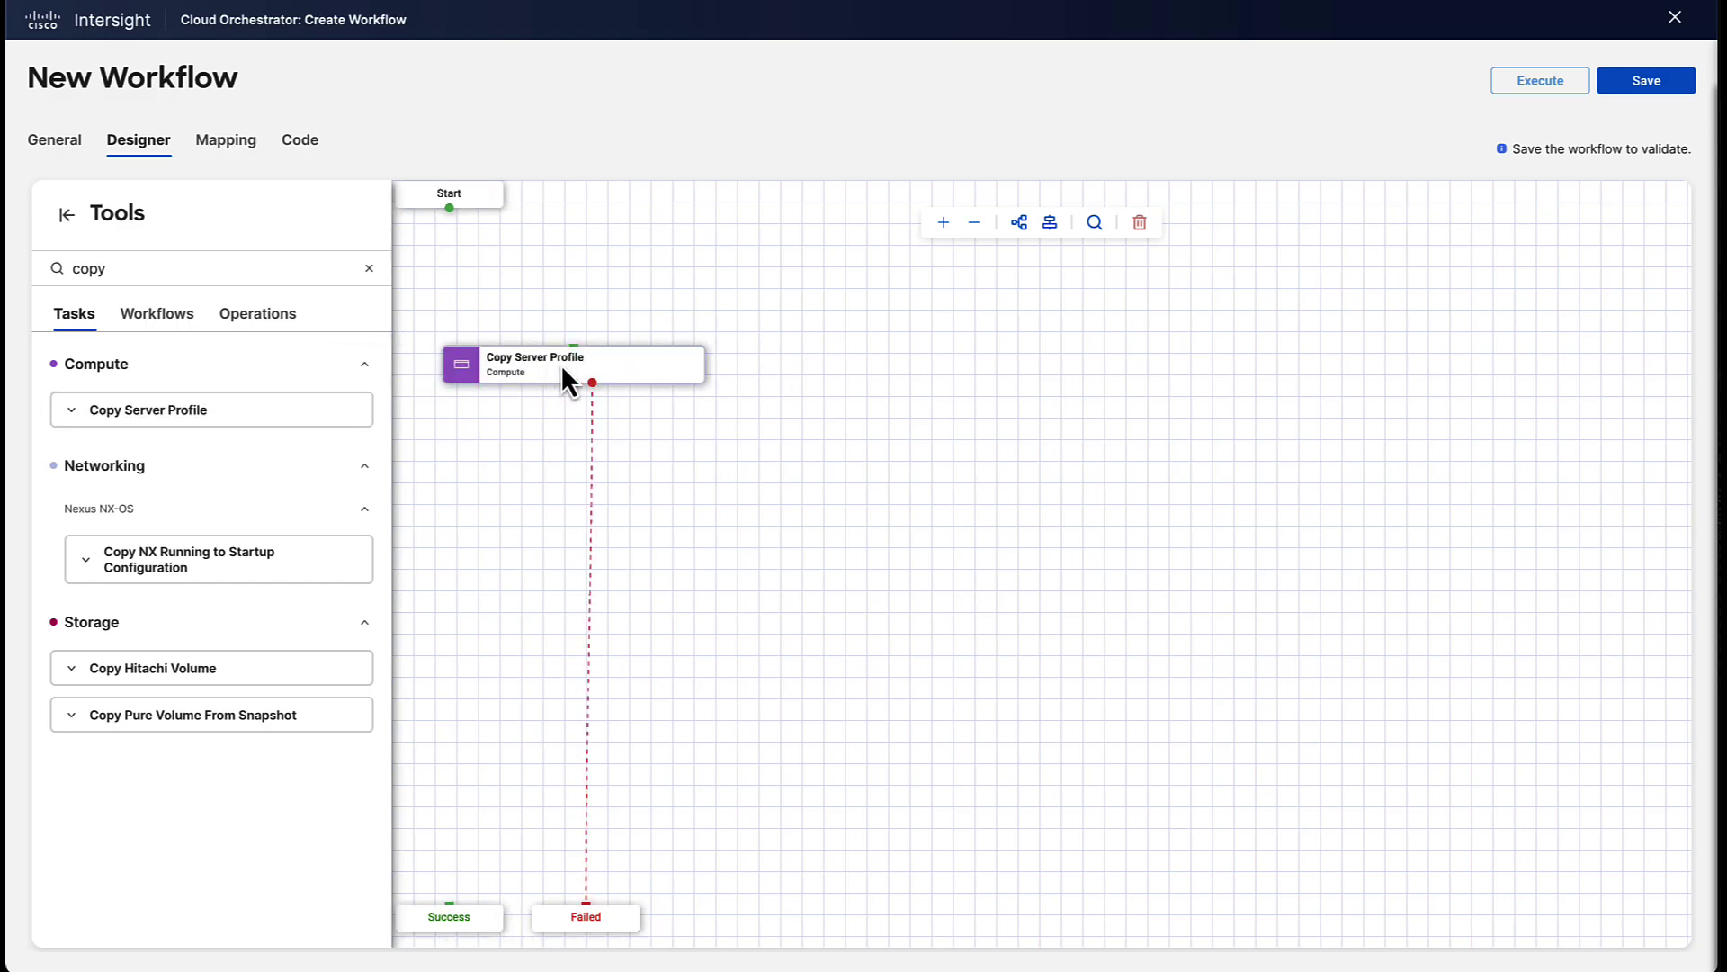
{"action": "mouse_move", "coordinate": [450, 209]}
{"action": "left_mouse_down"}
{"action": "mouse_move", "coordinate": [575, 349]}
{"action": "mouse_move", "coordinate": [448, 903]}
{"action": "left_mouse_up"}
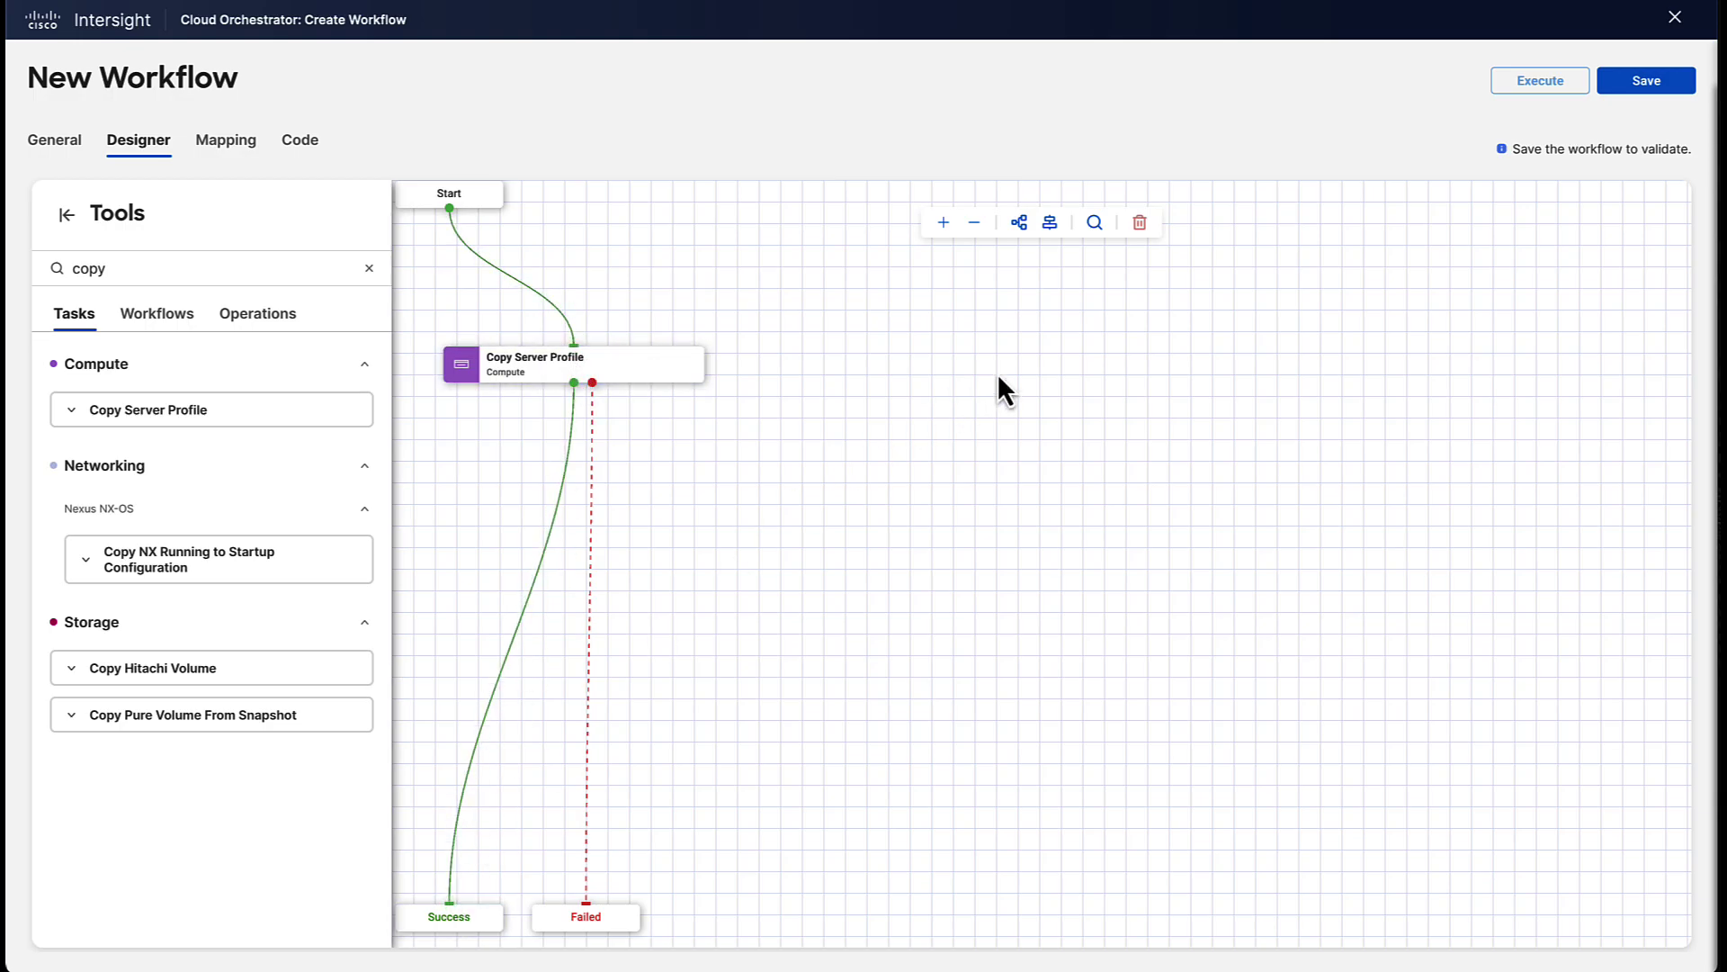
{"action": "left_click", "coordinate": [1019, 227]}
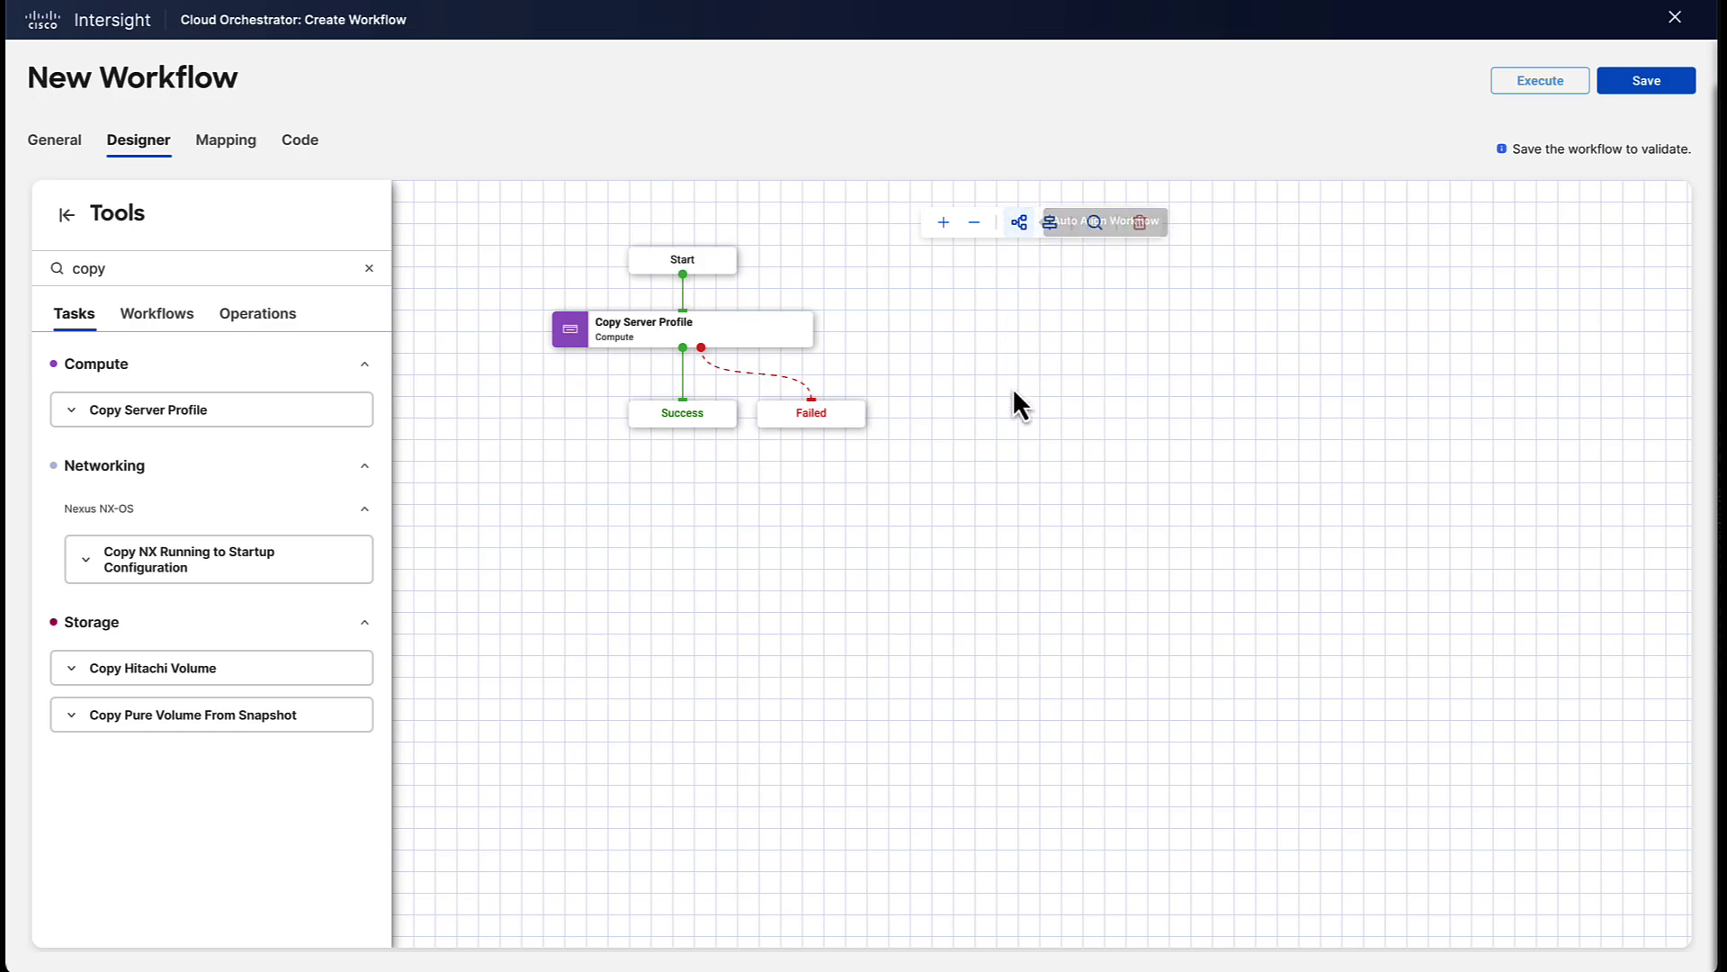
Save the workflow, review its error, and view Copy Server Profile's inputs with Source Profile unmapped
{"action": "left_click", "coordinate": [1616, 83]}
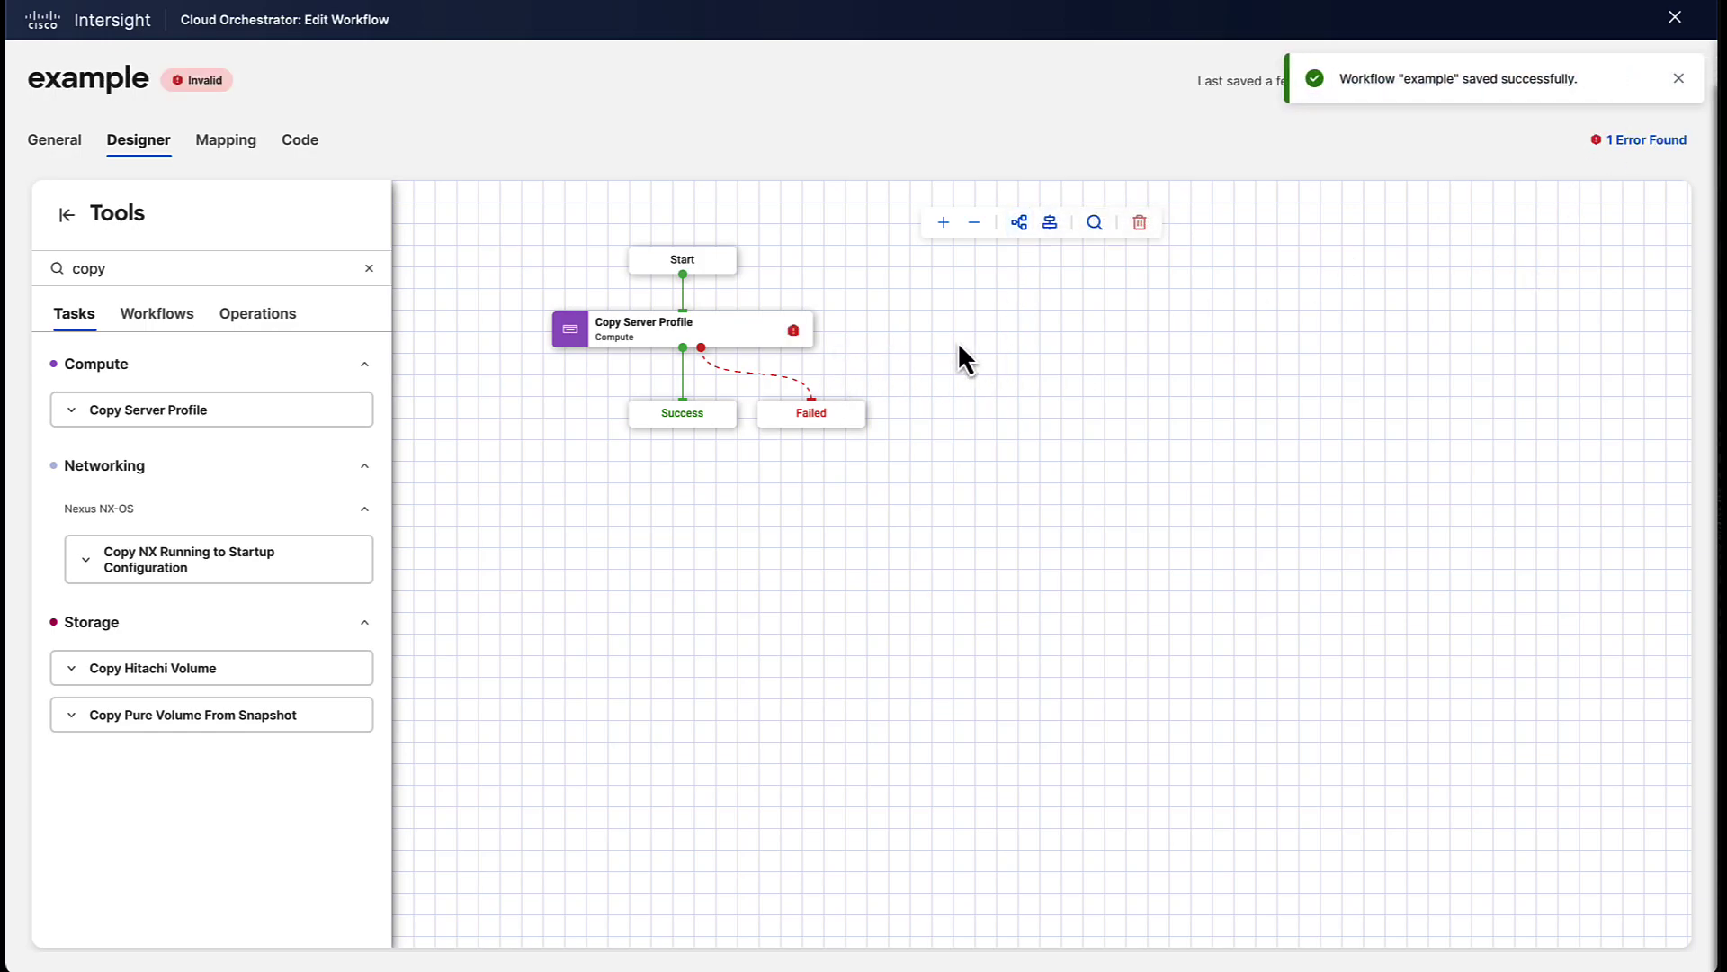
{"action": "left_click", "coordinate": [1624, 140]}
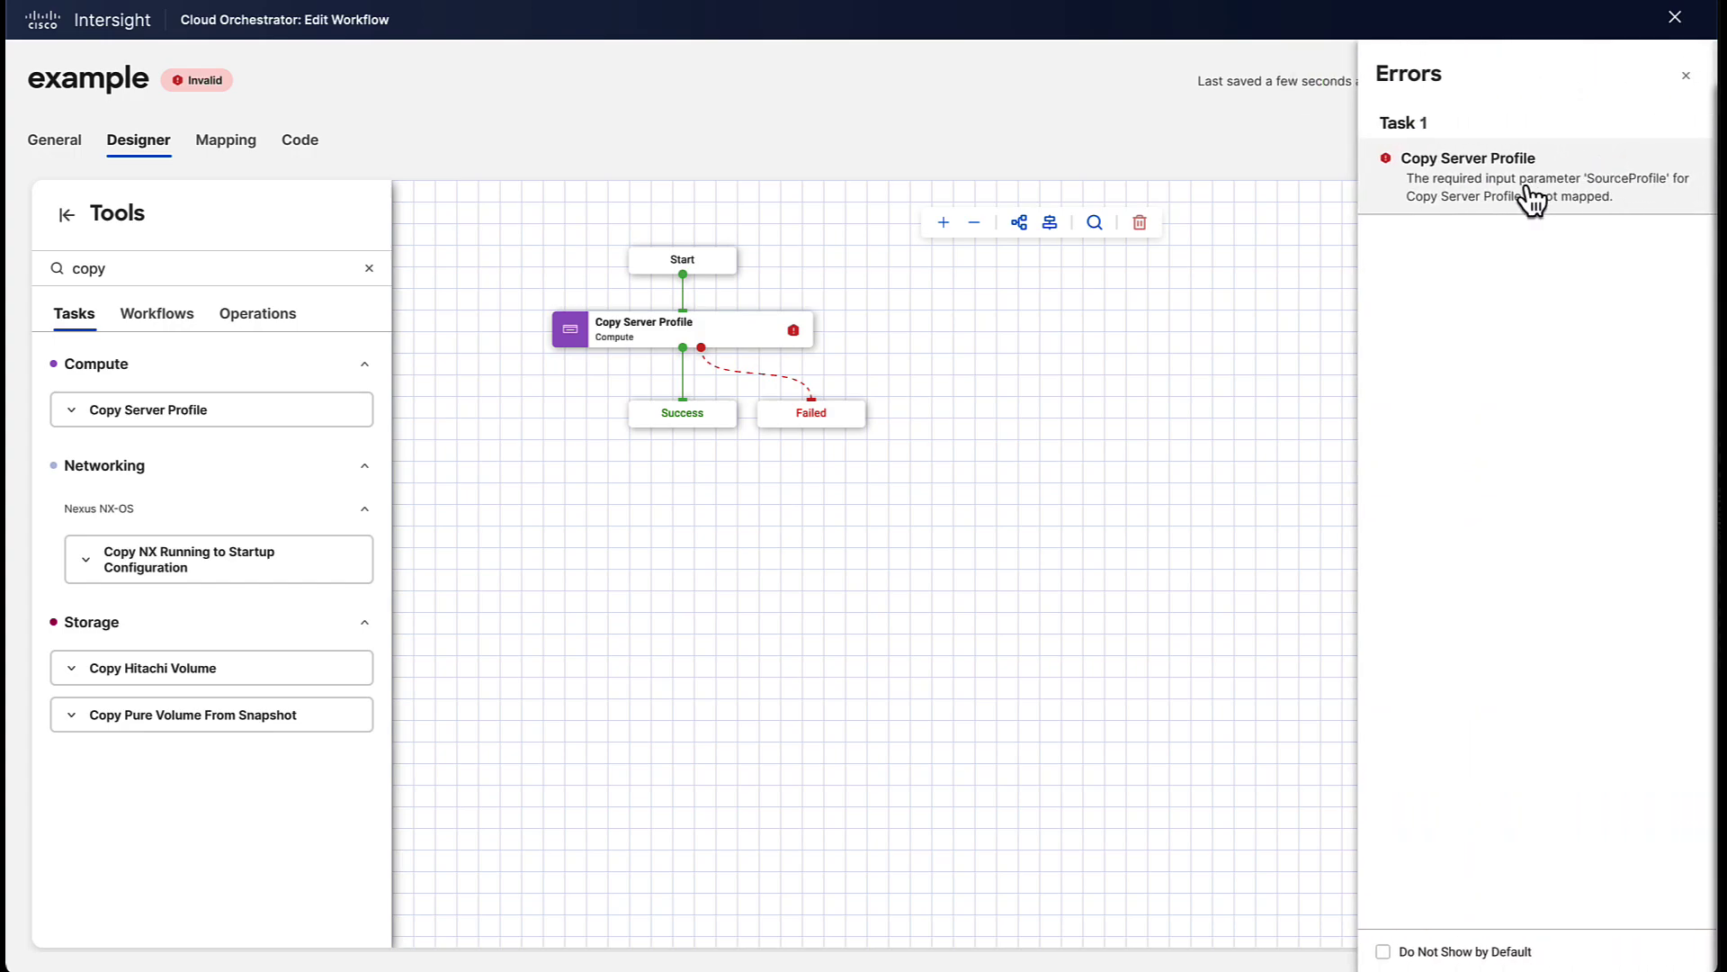
{"action": "left_click", "coordinate": [1686, 76]}
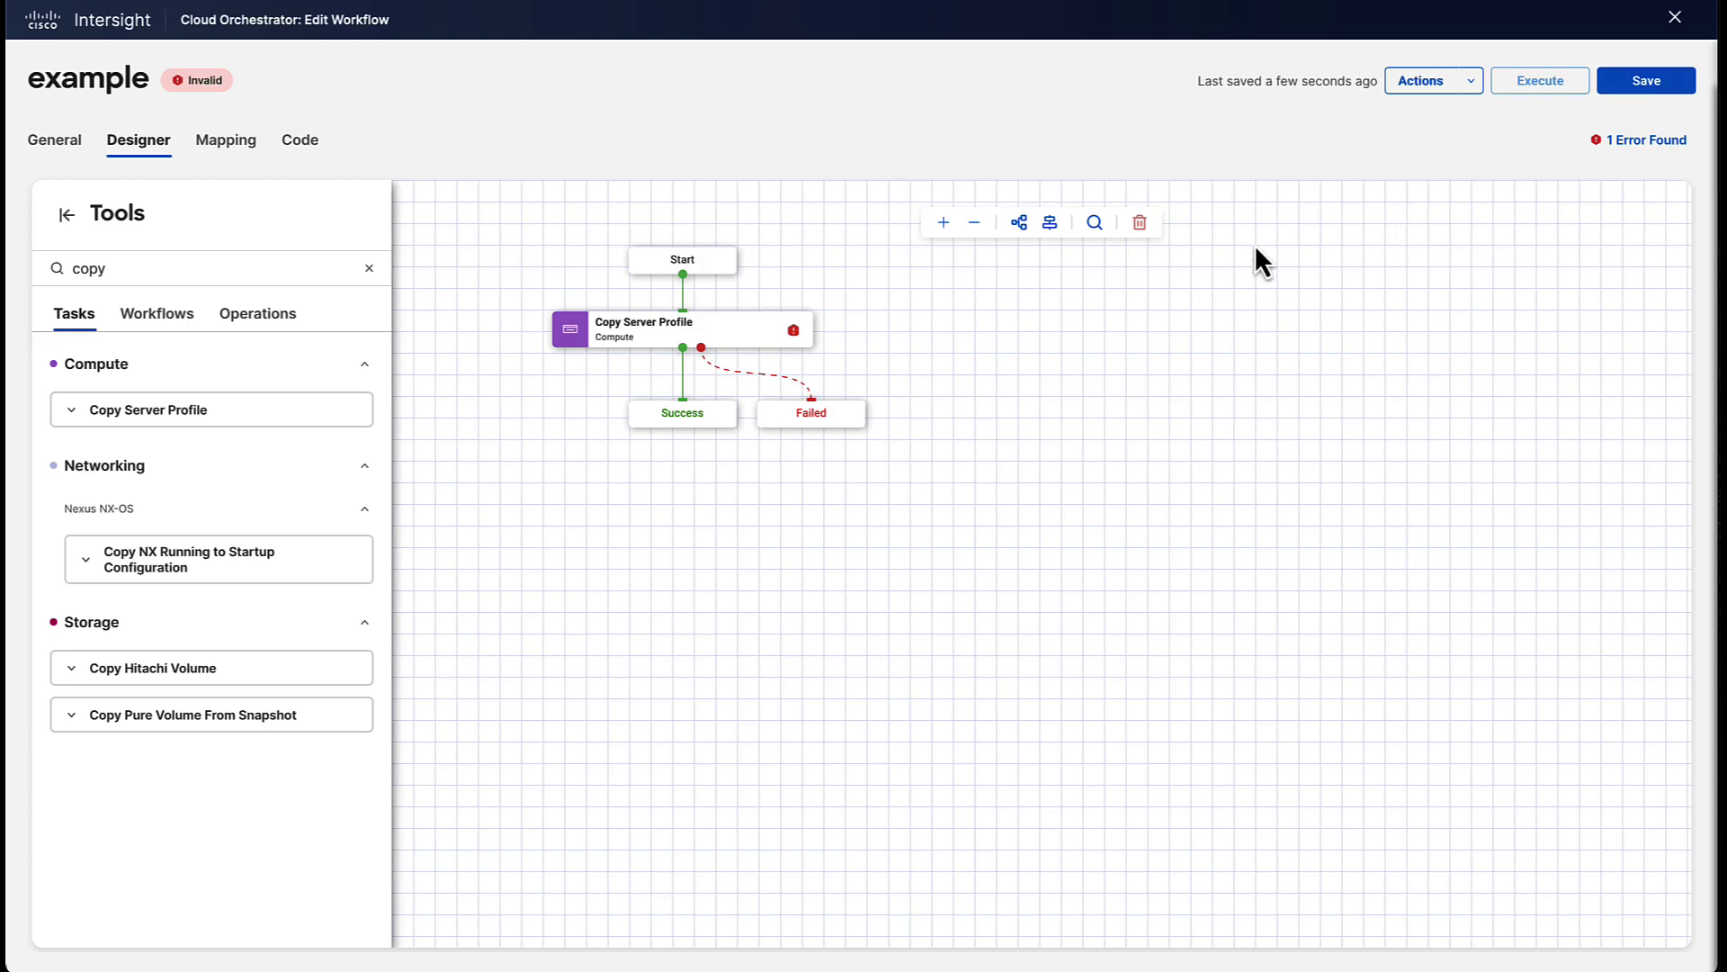
{"action": "left_click", "coordinate": [743, 343]}
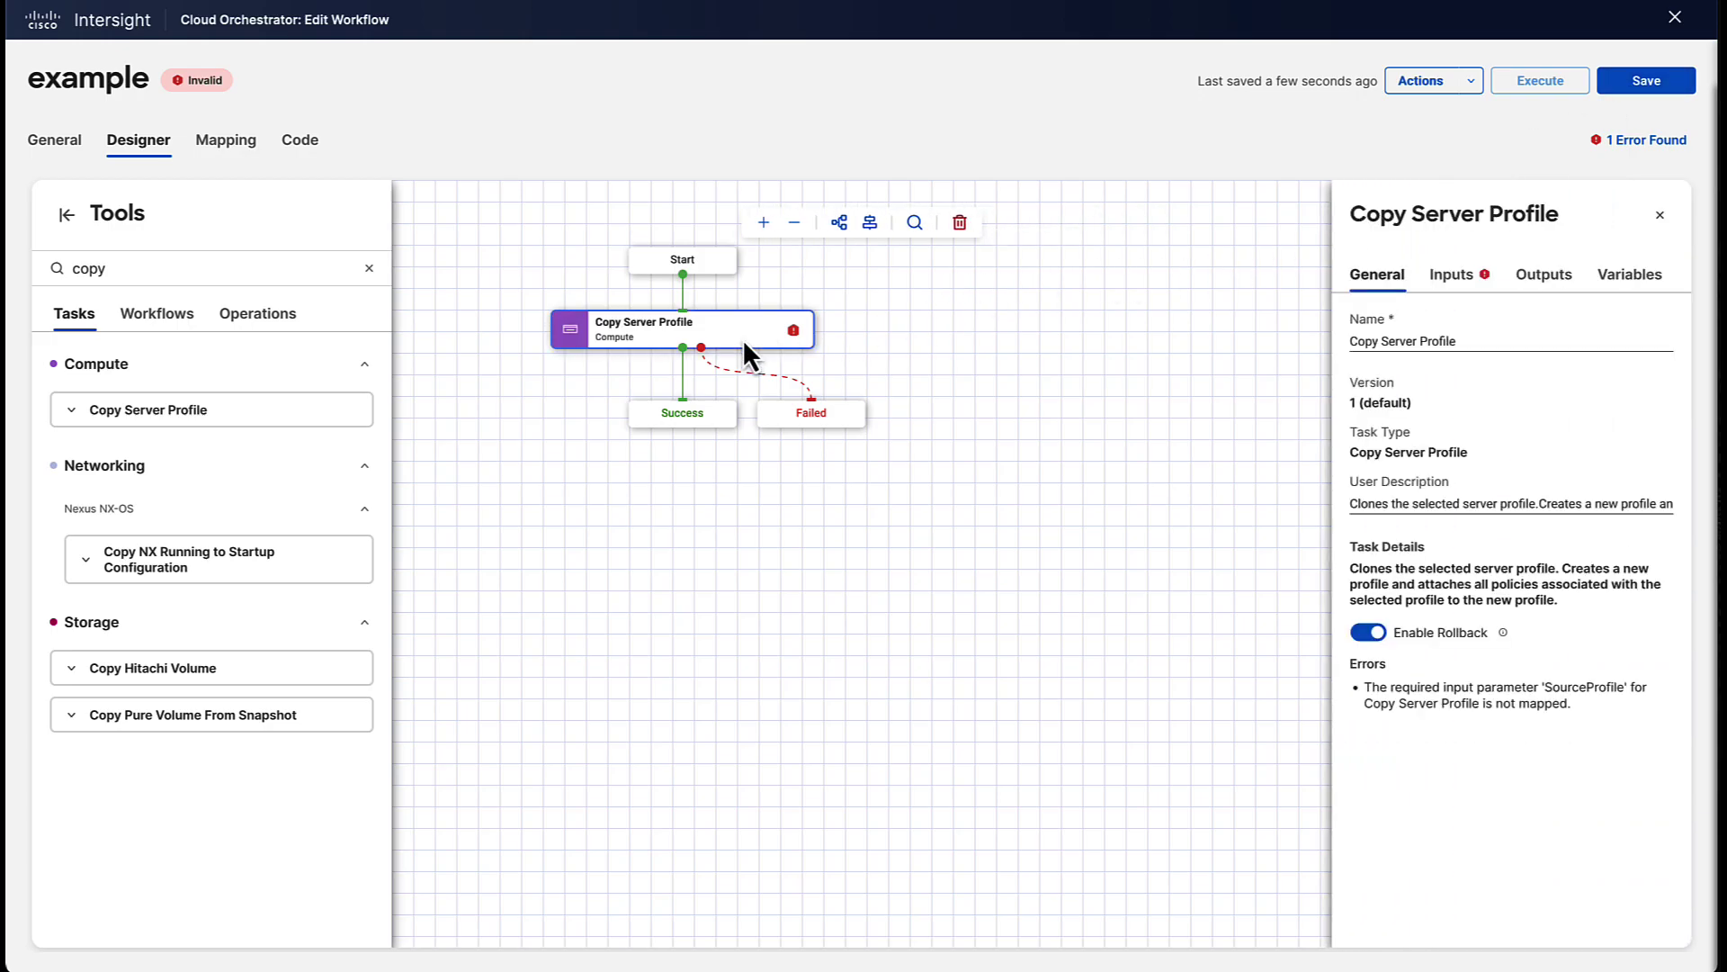
{"action": "left_click", "coordinate": [1452, 279]}
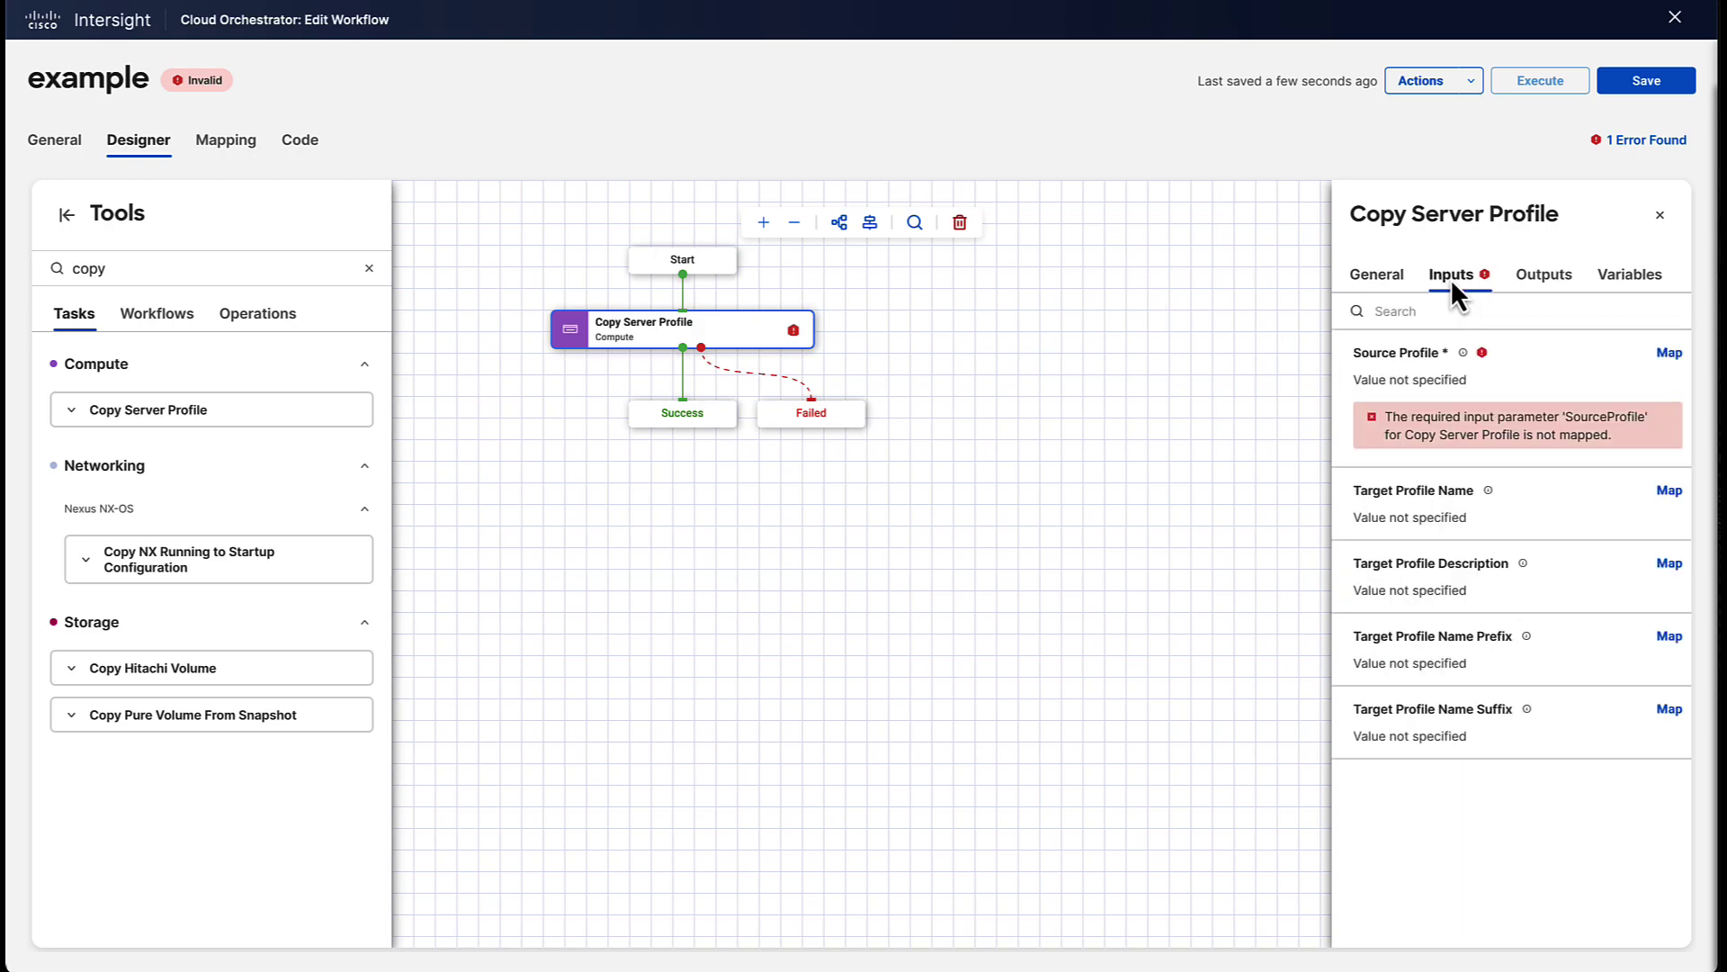
Map Source Profile to the static value ansibletest and save the now-valid workflow
{"action": "left_click", "coordinate": [1669, 354]}
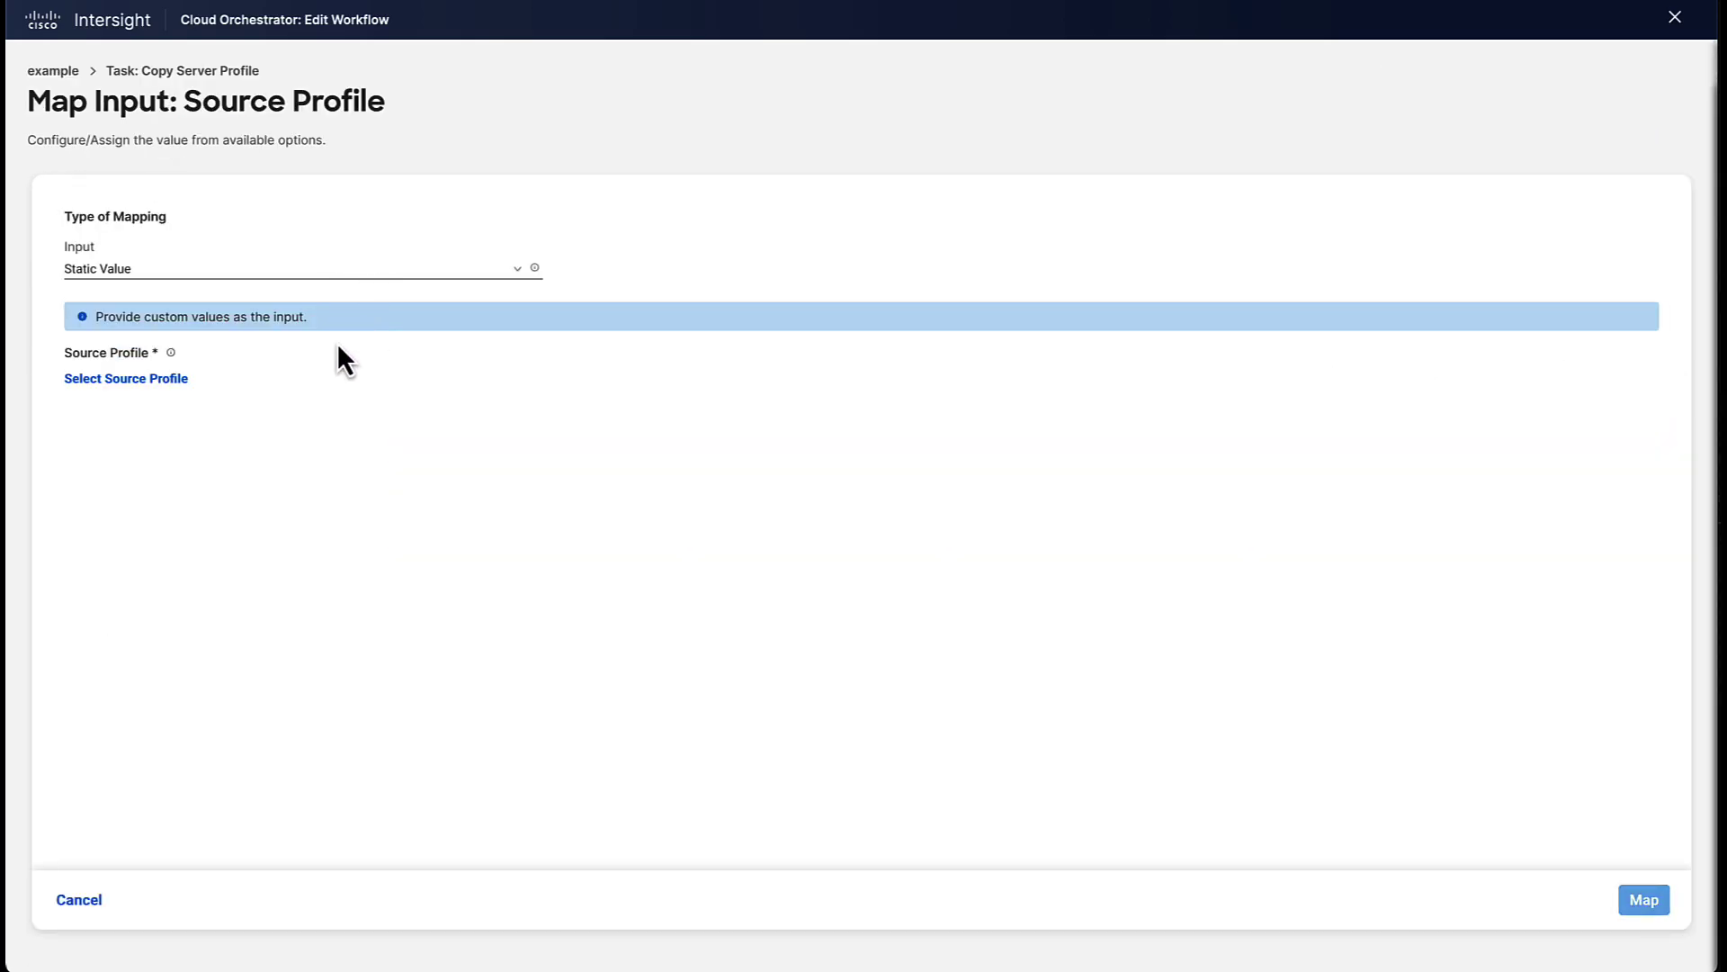
{"action": "left_click", "coordinate": [351, 275]}
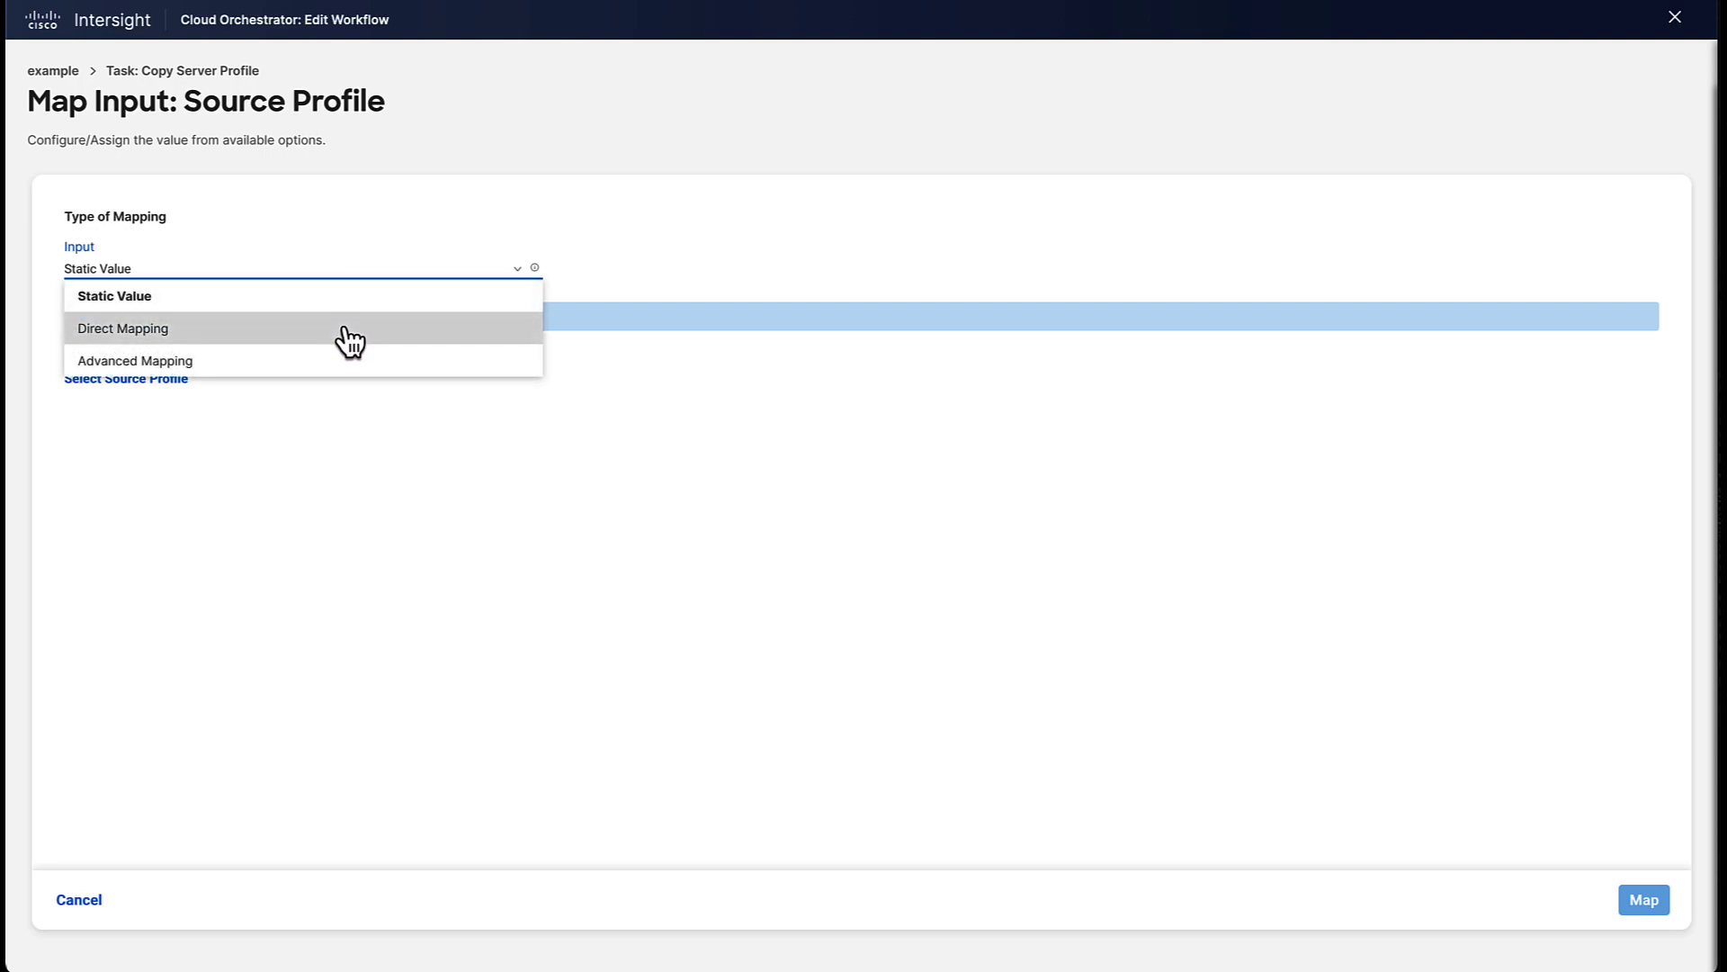
{"action": "left_click", "coordinate": [301, 450]}
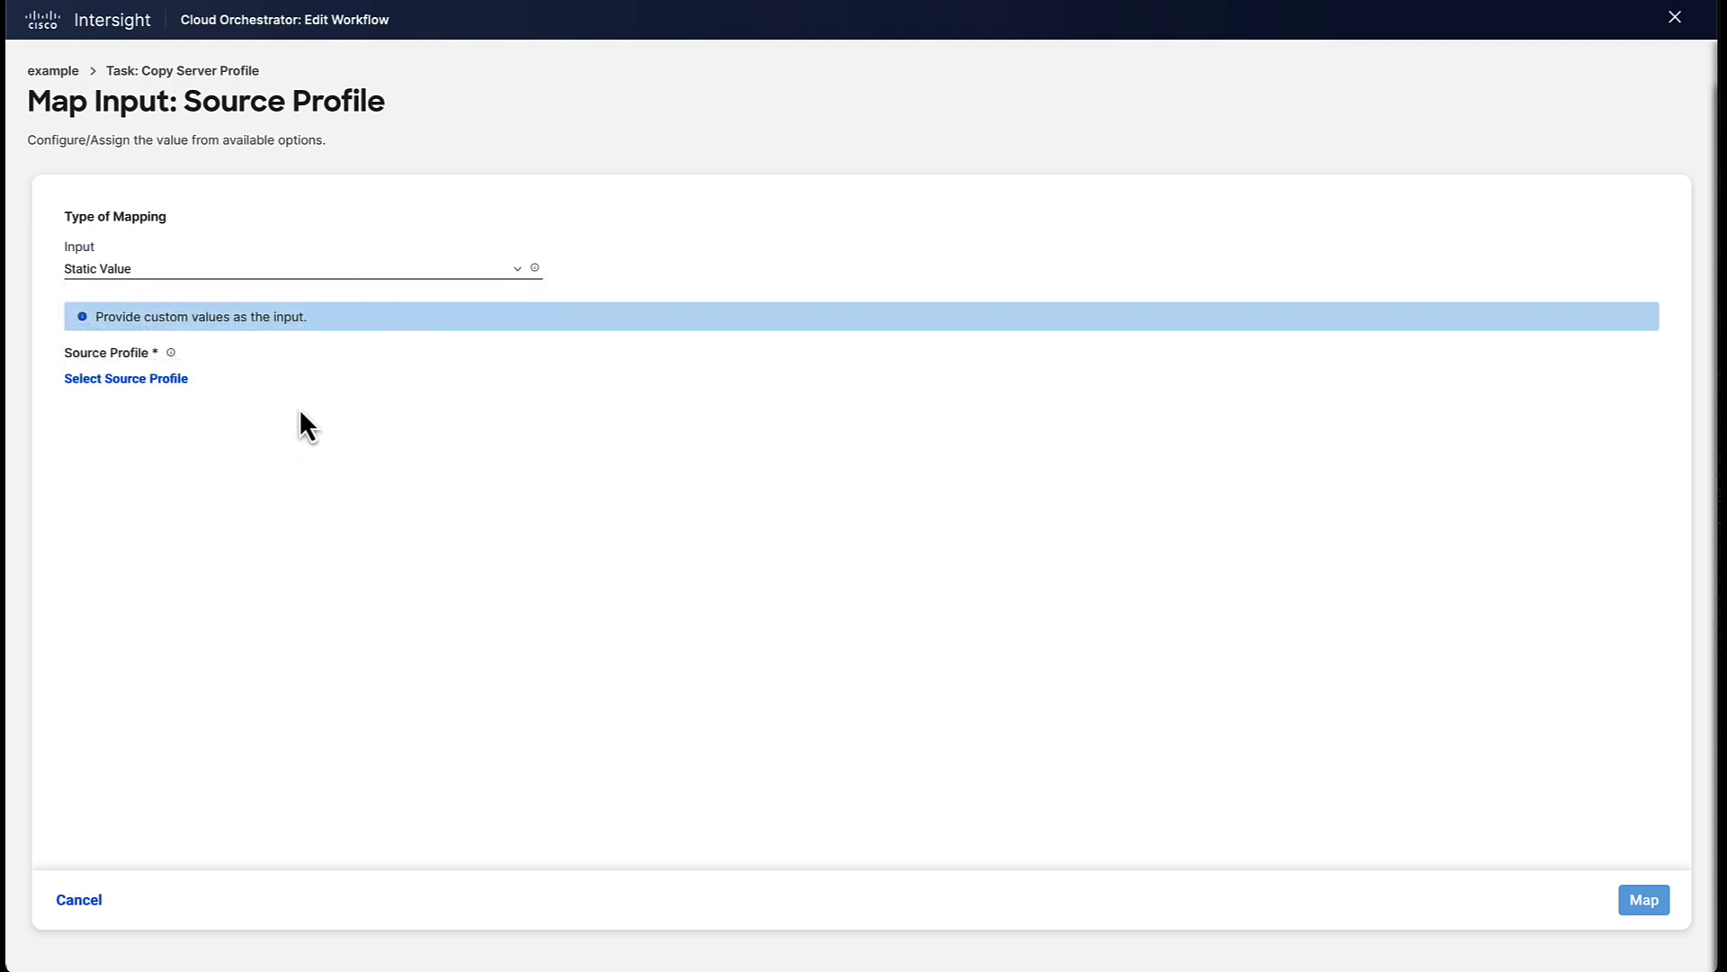
{"action": "left_click", "coordinate": [146, 378]}
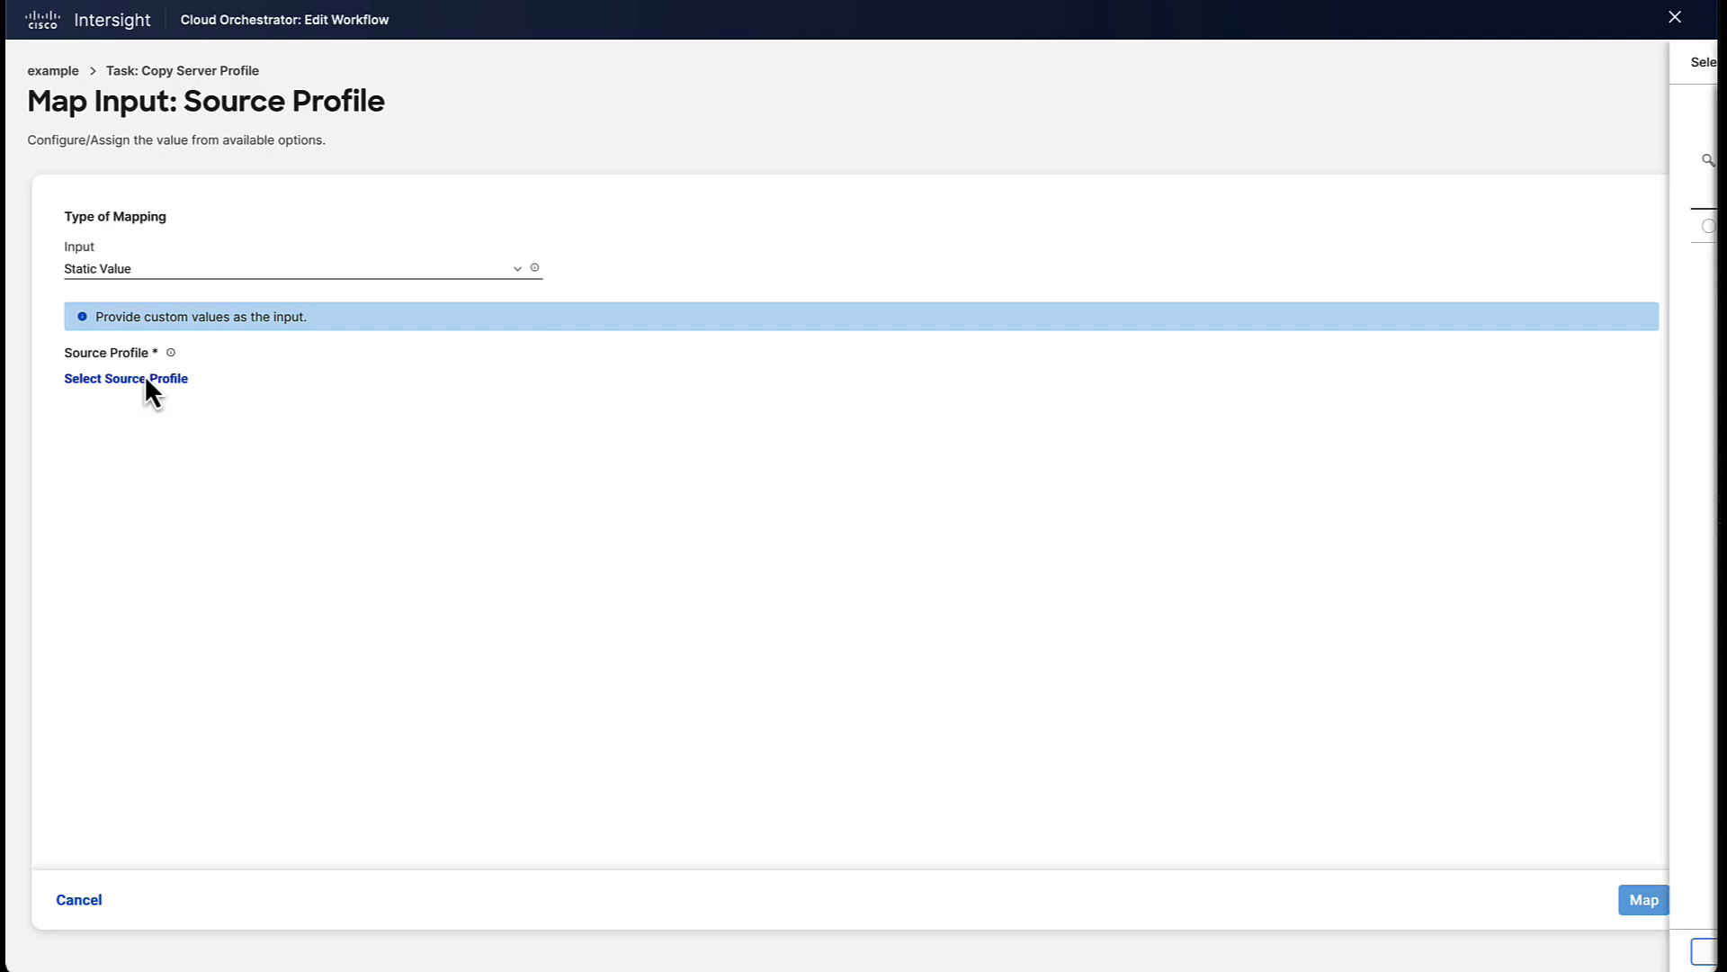
{"action": "left_click", "coordinate": [1100, 231]}
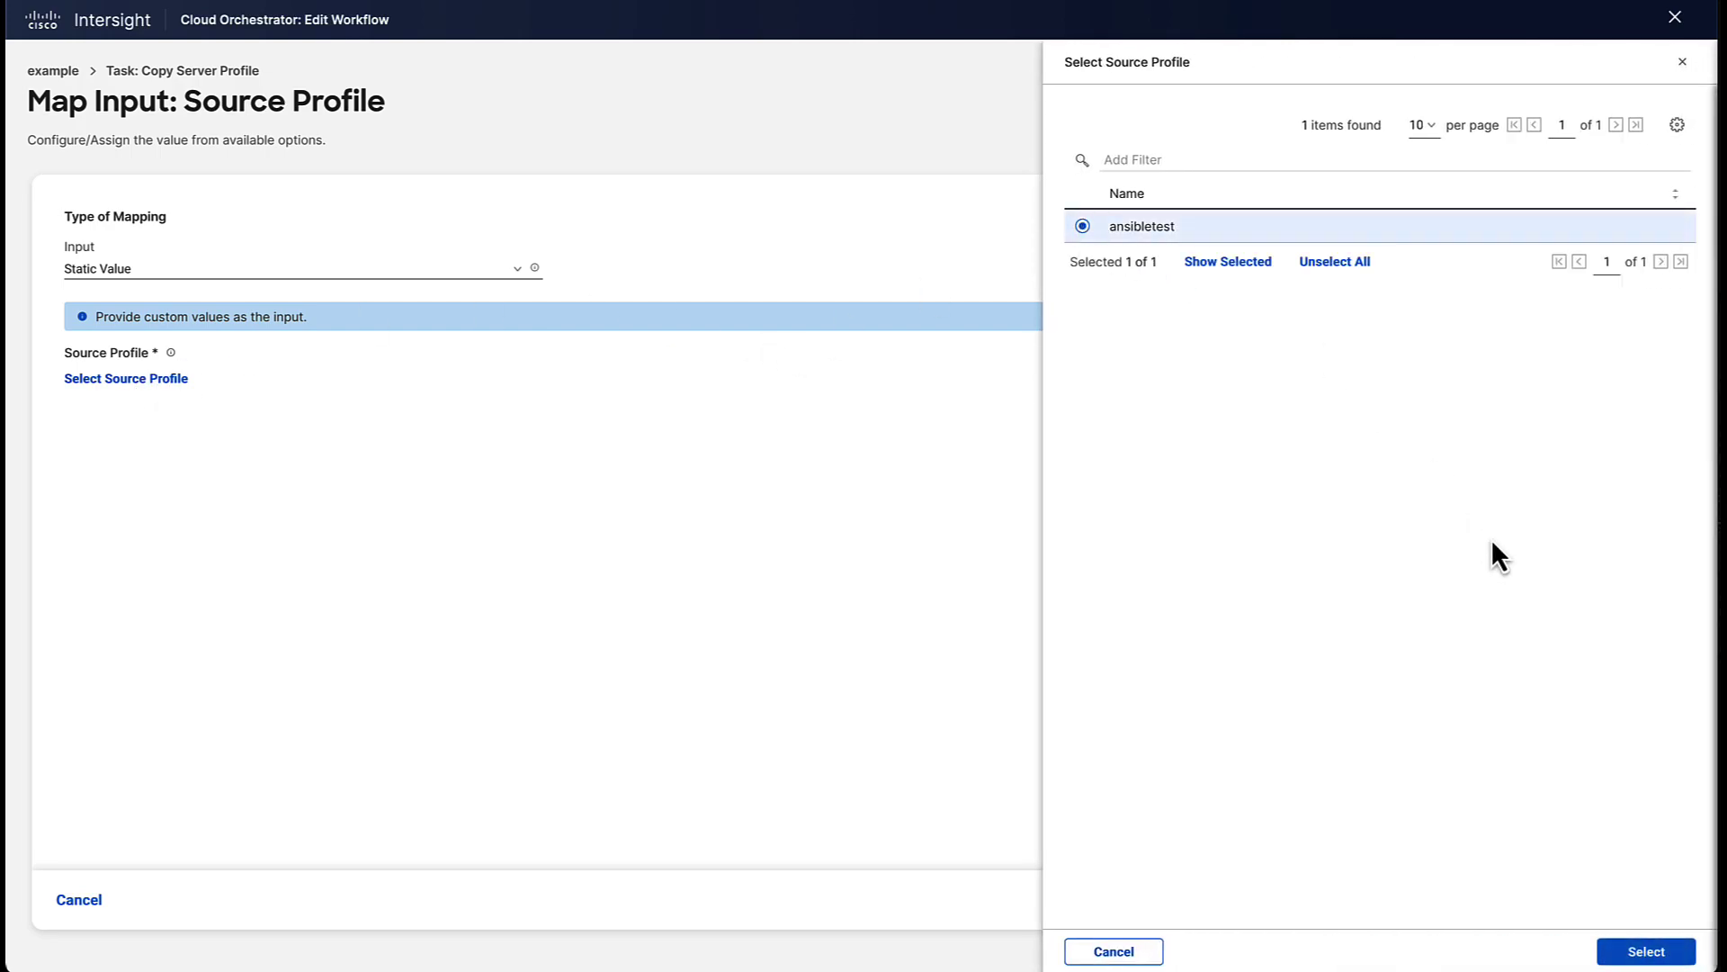
{"action": "left_click", "coordinate": [1614, 954]}
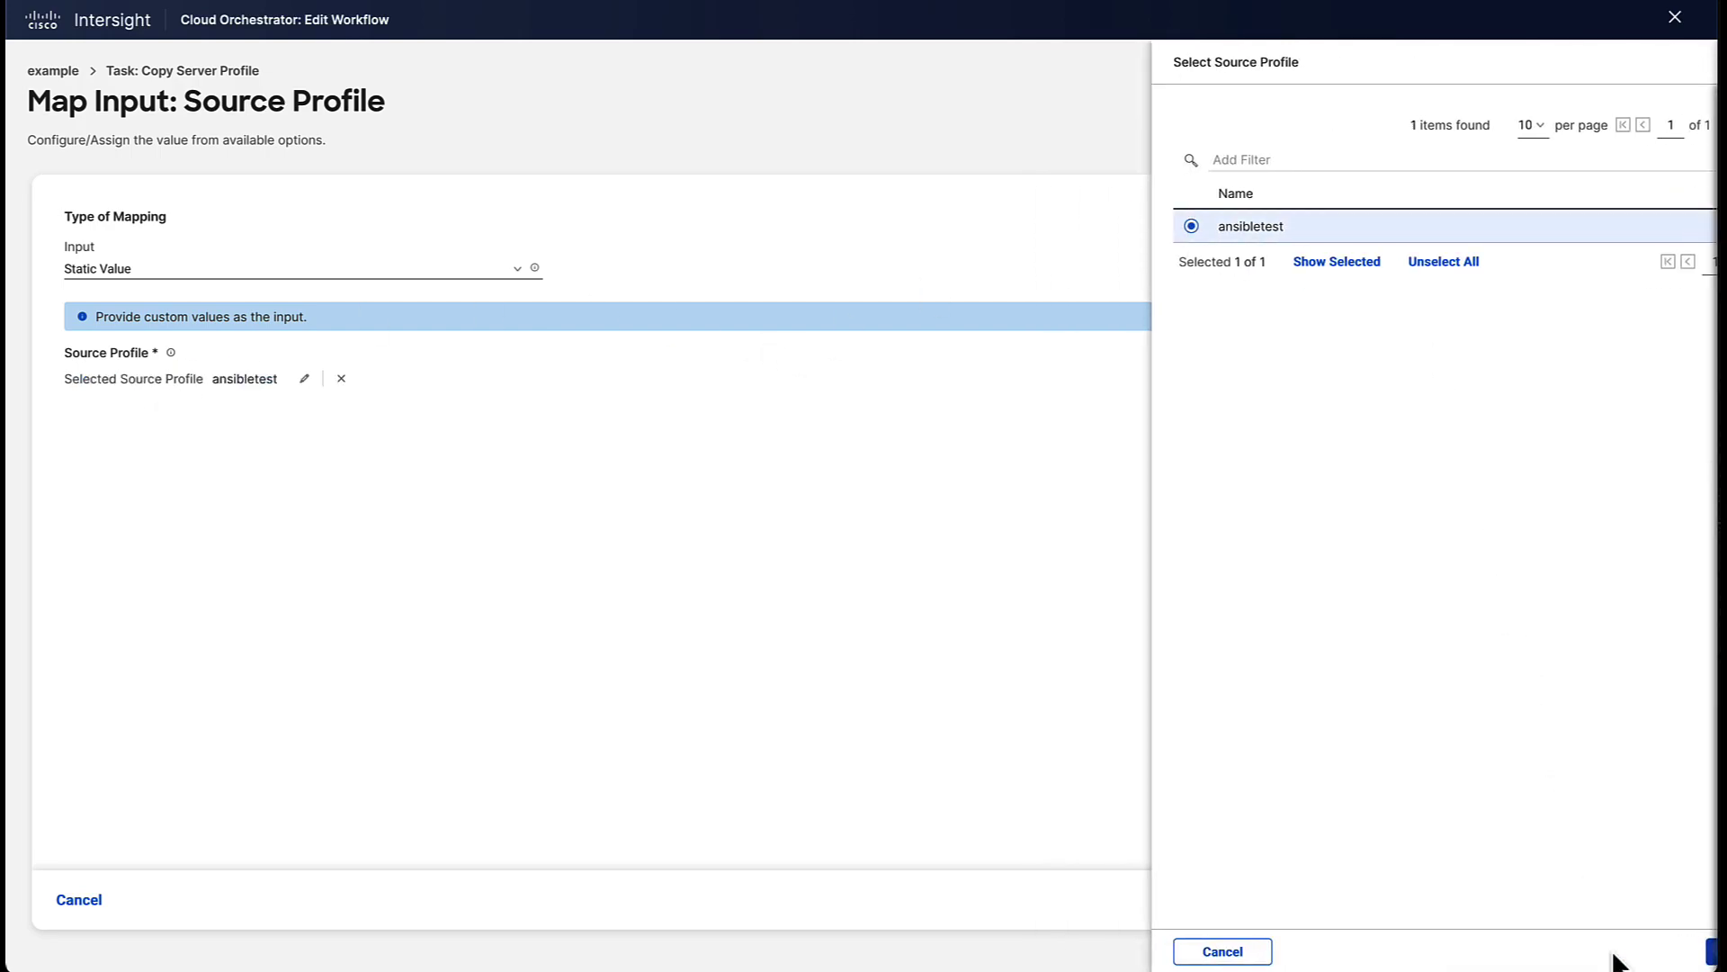
{"action": "left_click", "coordinate": [1634, 907]}
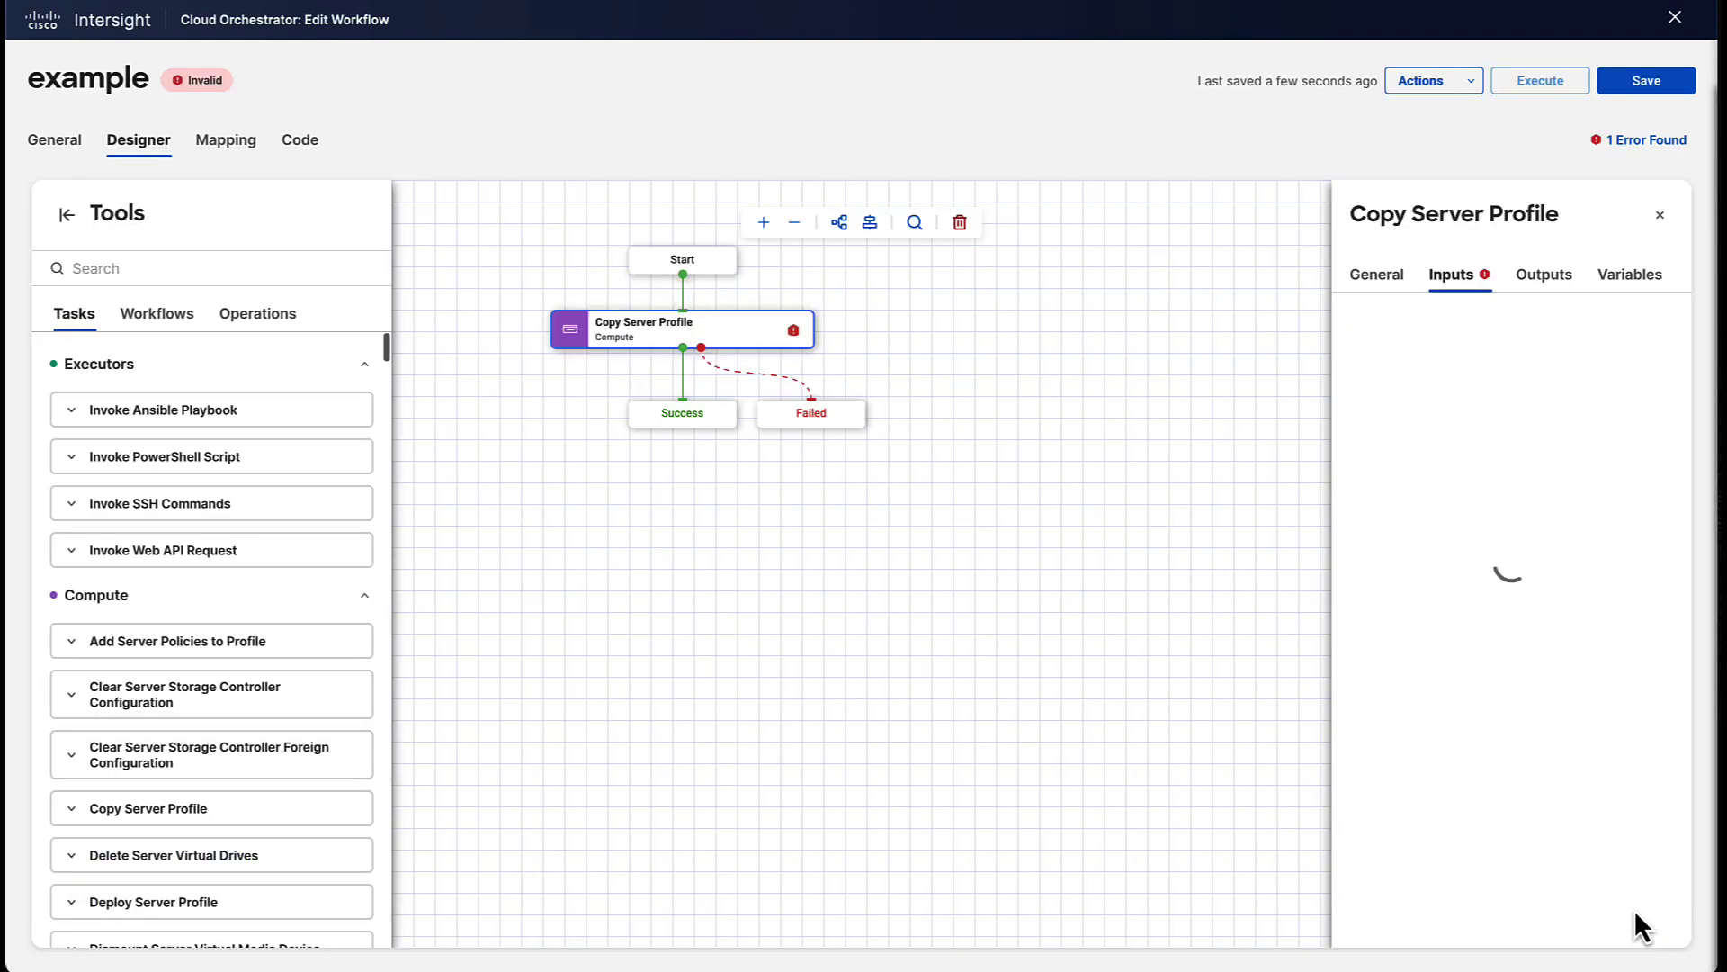
{"action": "left_click", "coordinate": [1617, 89]}
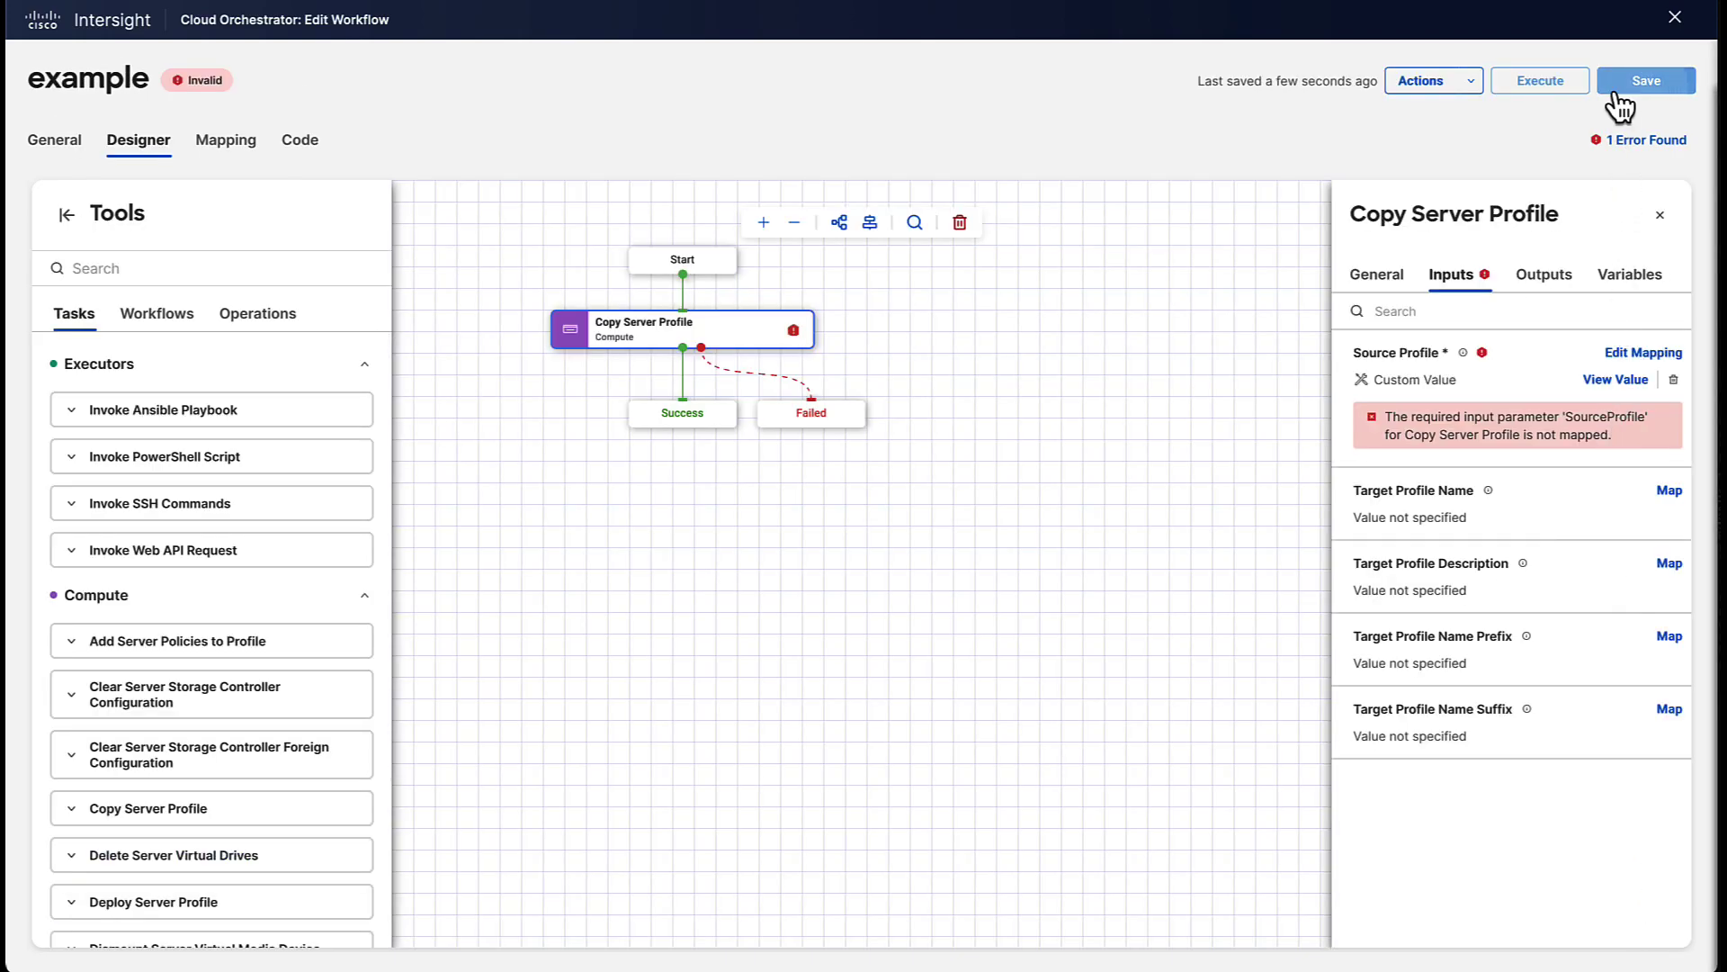
{"action": "left_click", "coordinate": [1676, 89]}
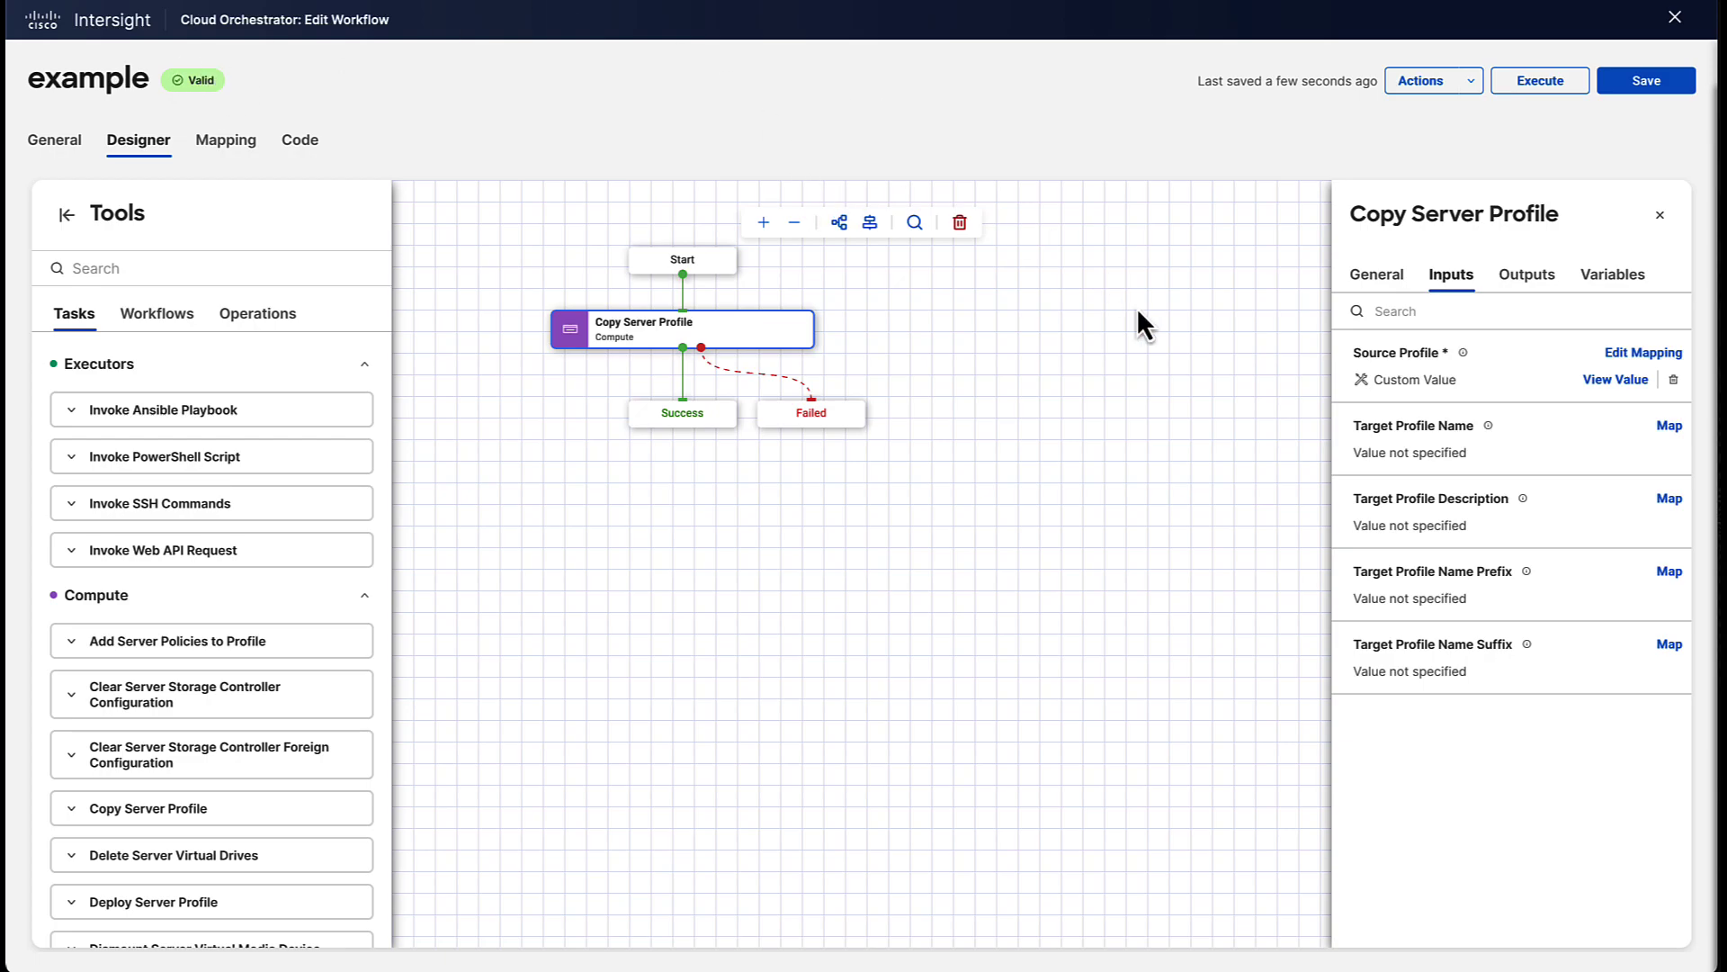
Directly map Target Profile Name to a newly added 'Target Profile Name' workflow input, then save
{"action": "left_click", "coordinate": [1668, 427]}
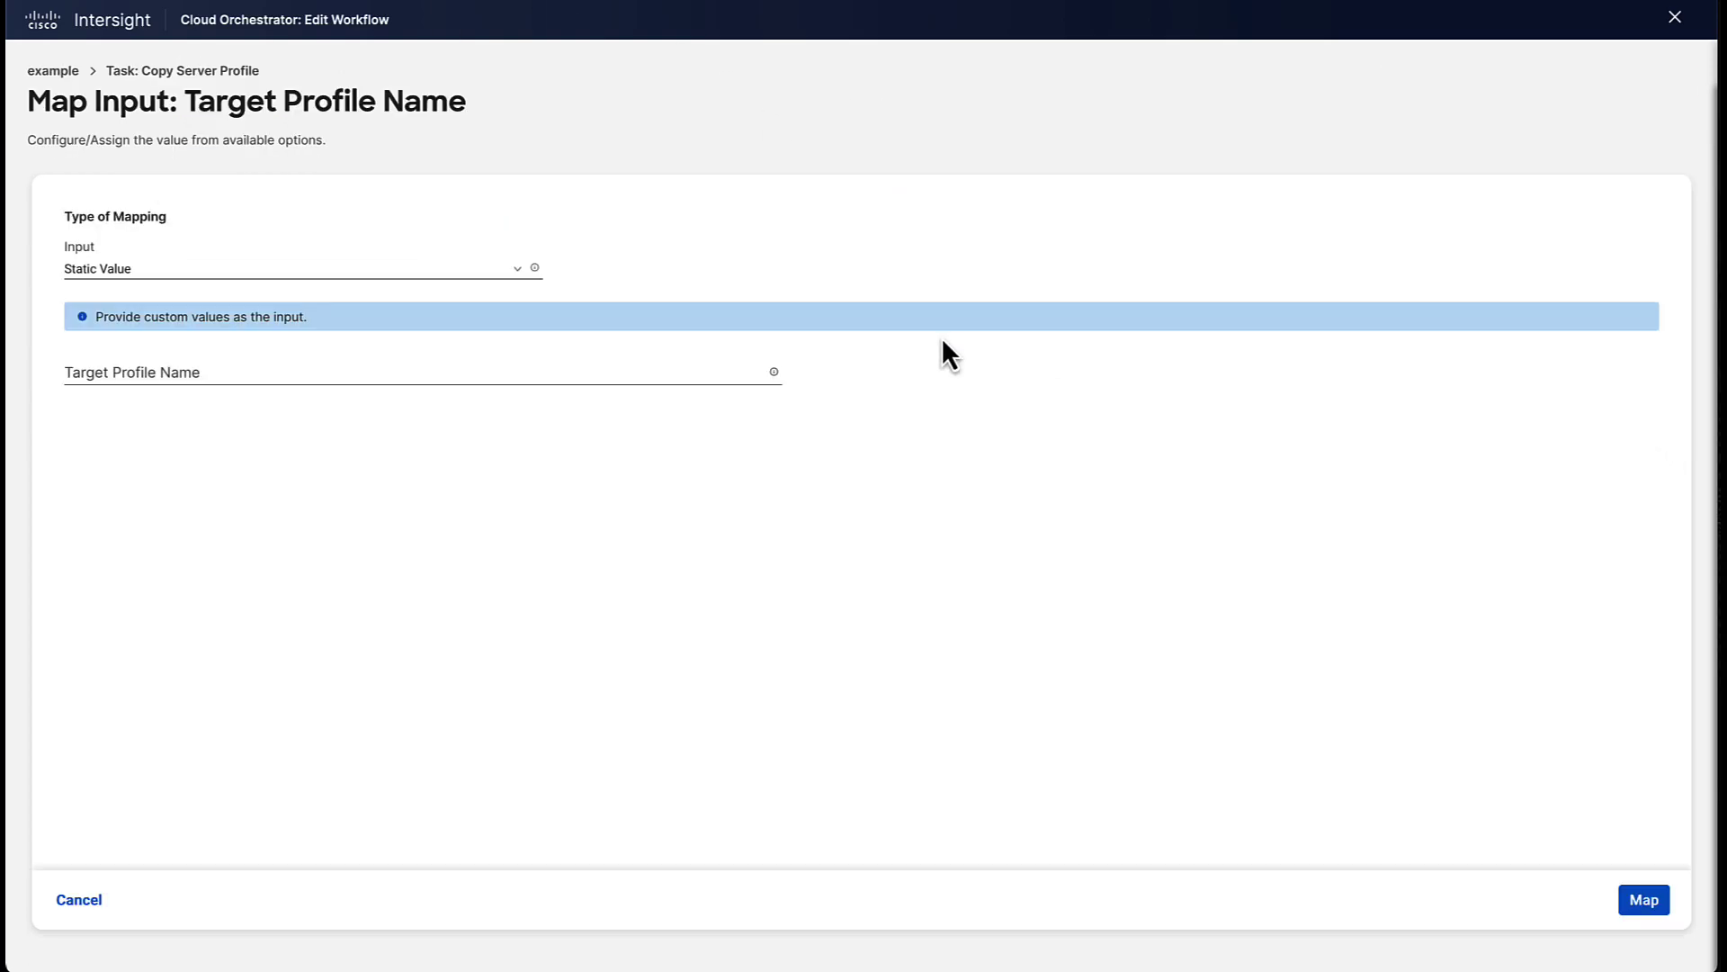
{"action": "left_click", "coordinate": [232, 274]}
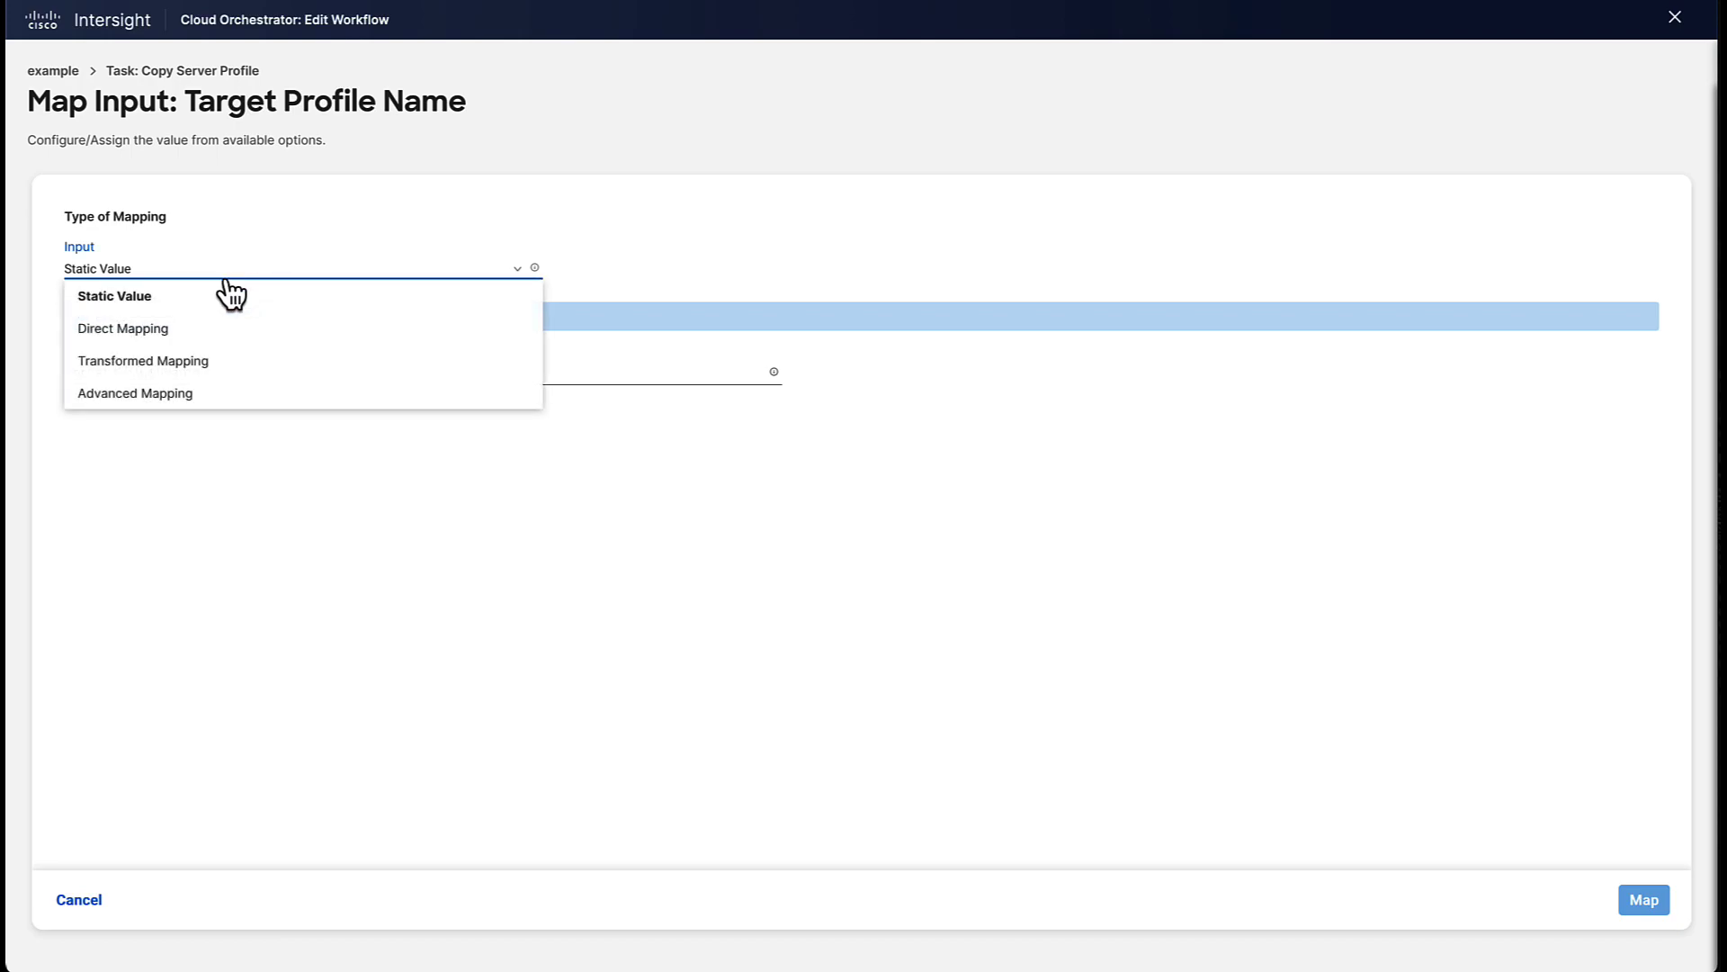
{"action": "left_click", "coordinate": [205, 331]}
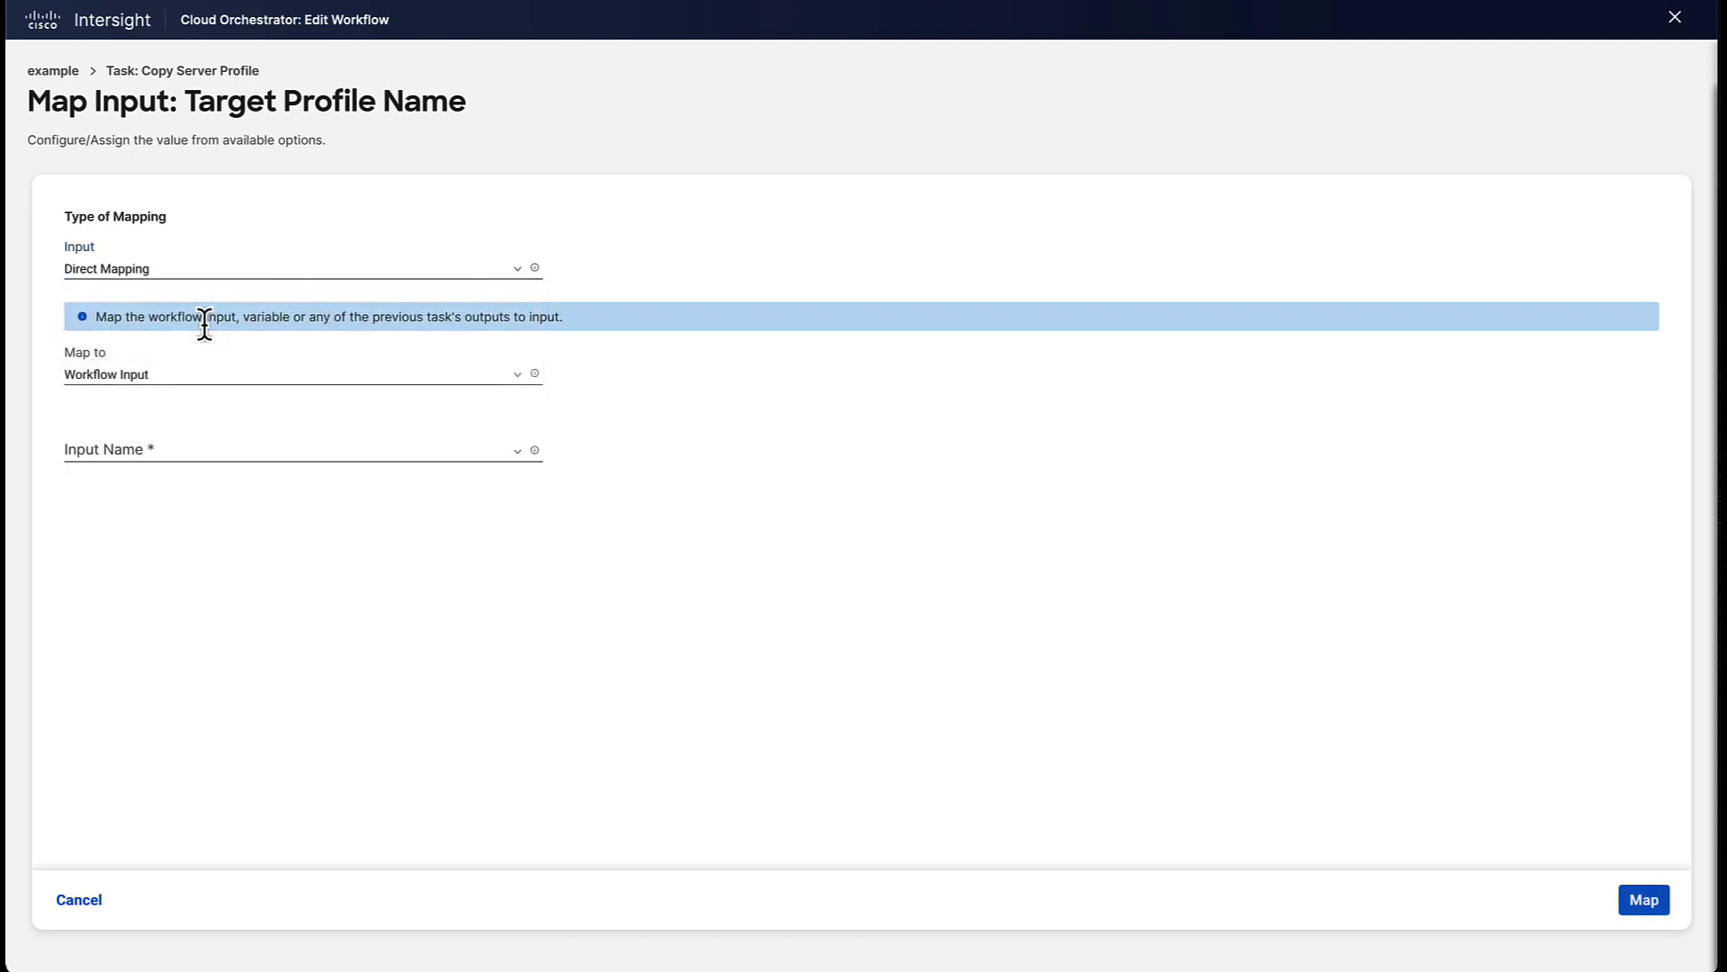
{"action": "left_click", "coordinate": [203, 376]}
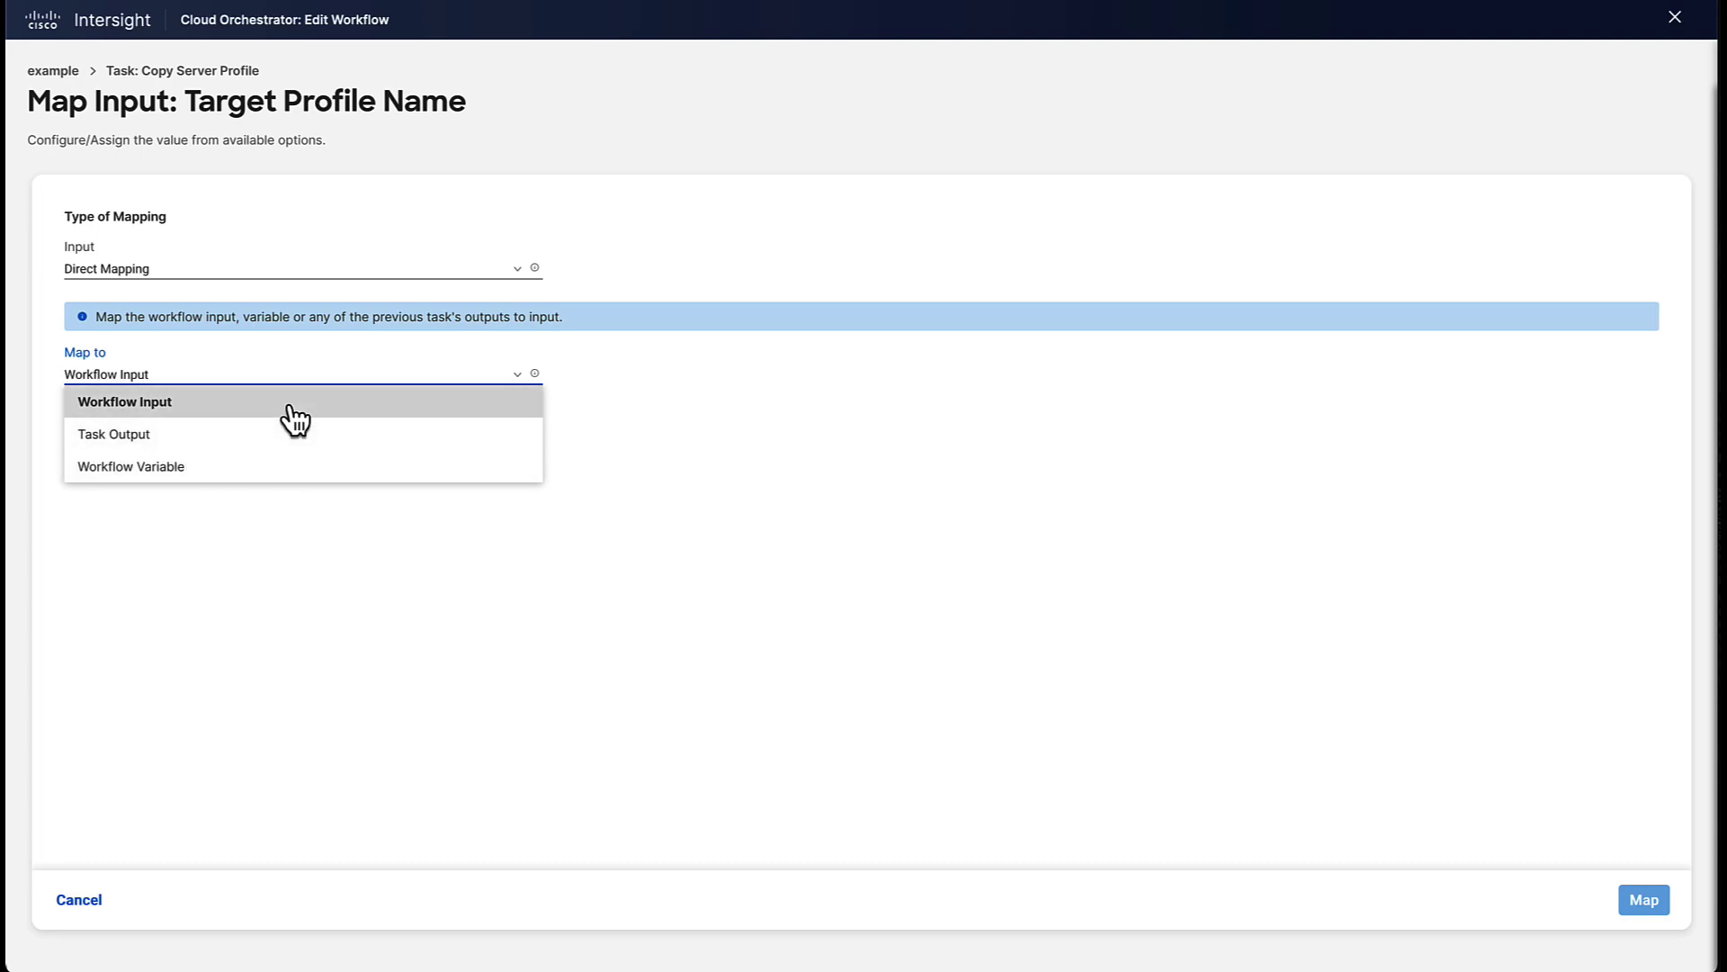
{"action": "left_click", "coordinate": [290, 402]}
{"action": "left_click", "coordinate": [277, 448]}
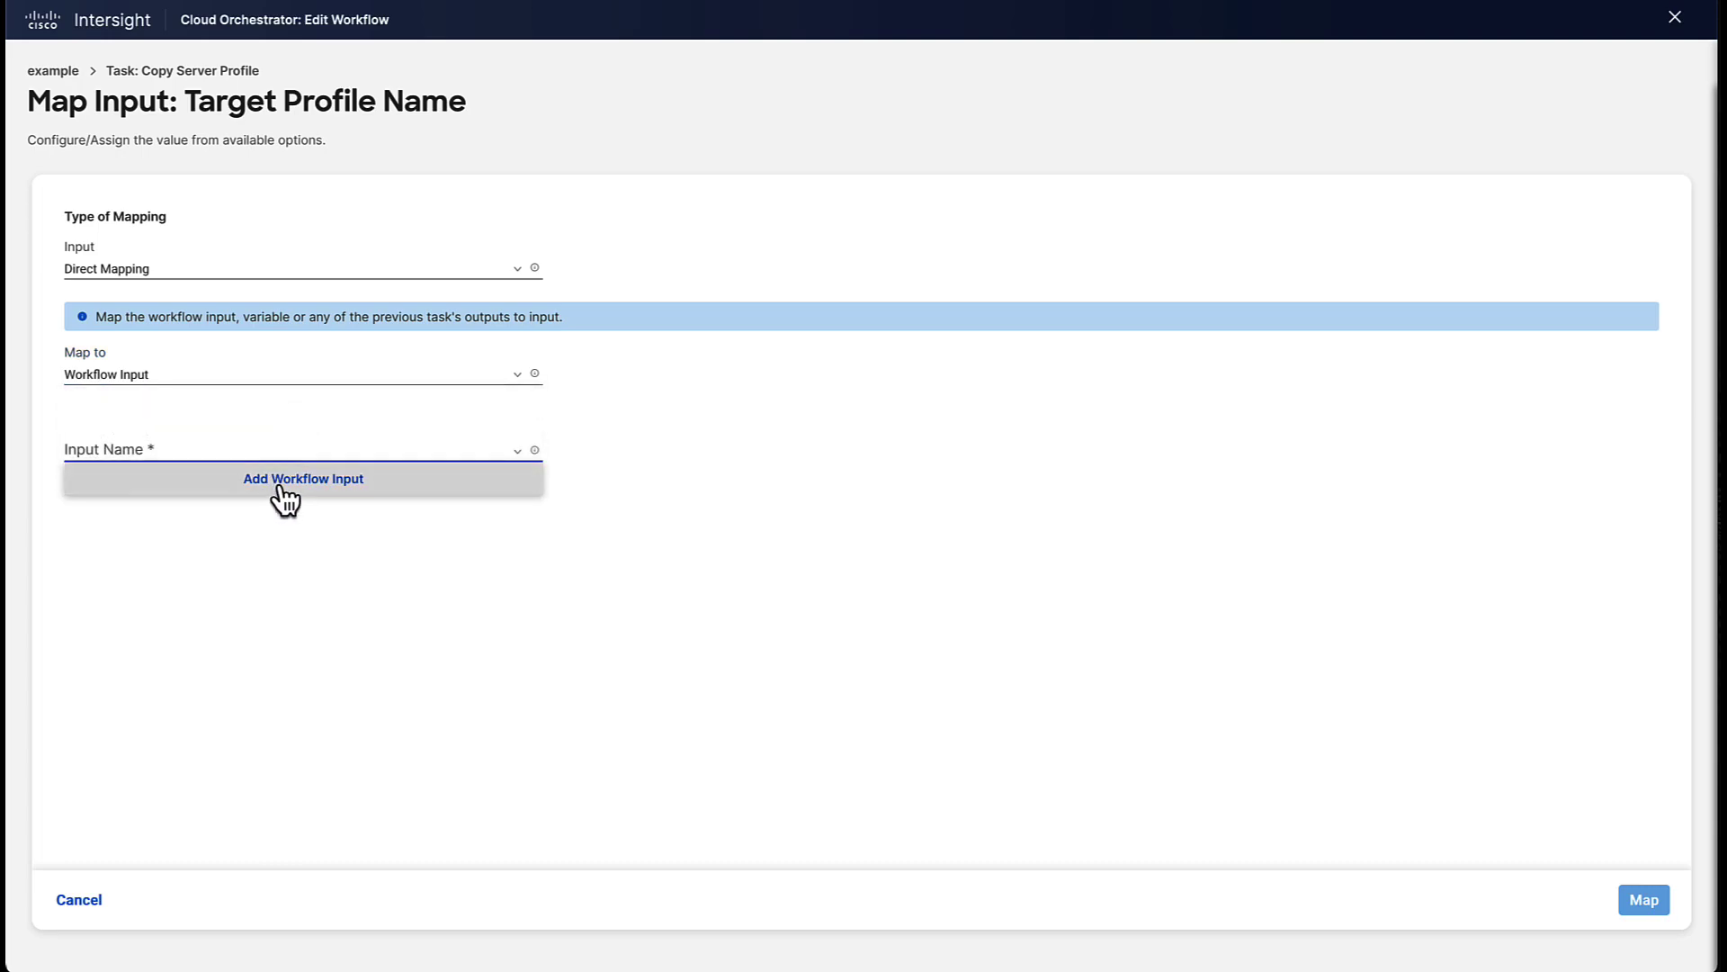
{"action": "left_click", "coordinate": [352, 486]}
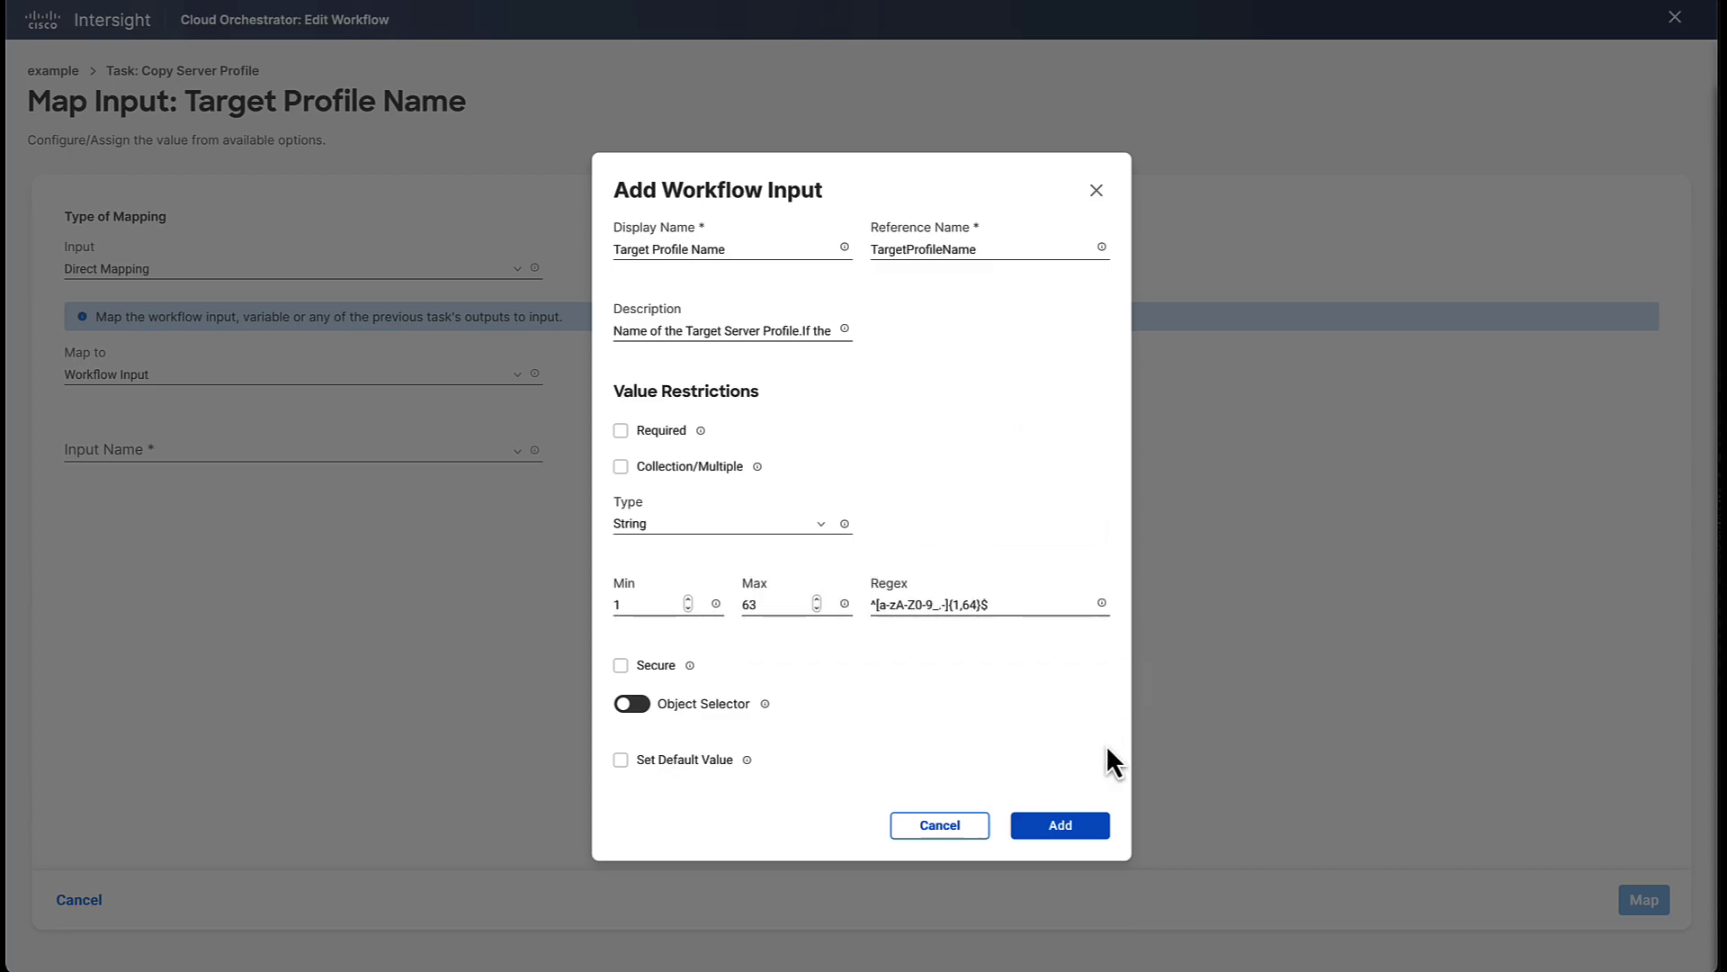
{"action": "left_click", "coordinate": [1099, 826]}
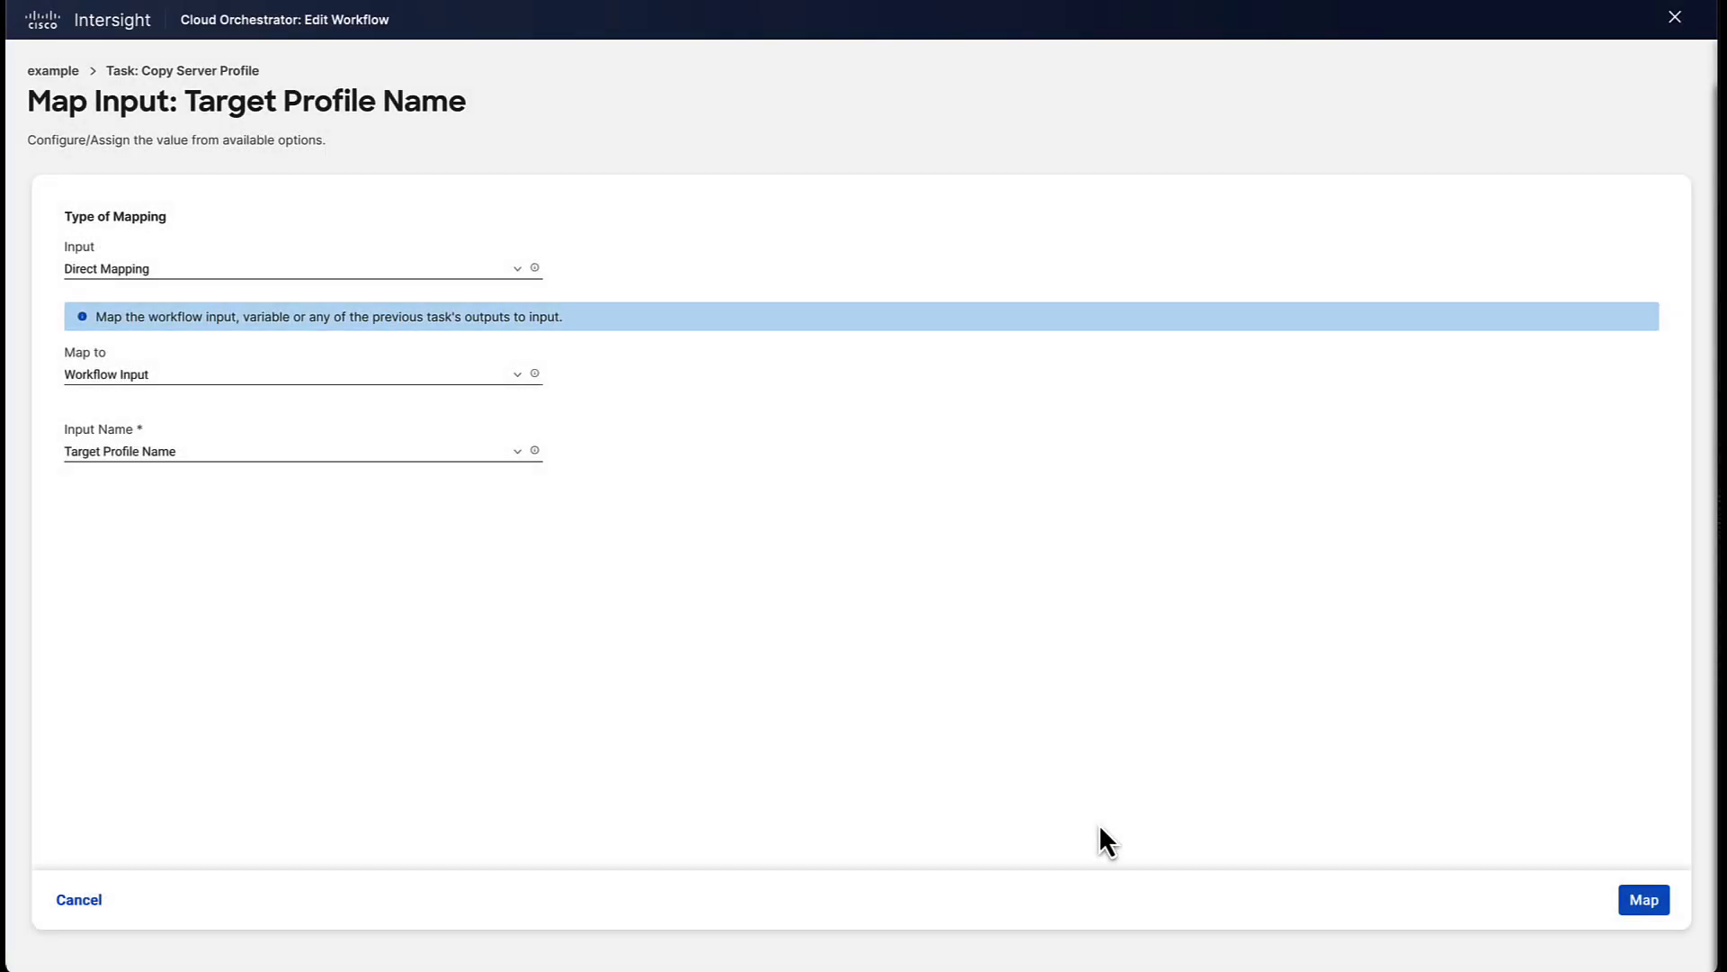
{"action": "left_click", "coordinate": [1633, 899]}
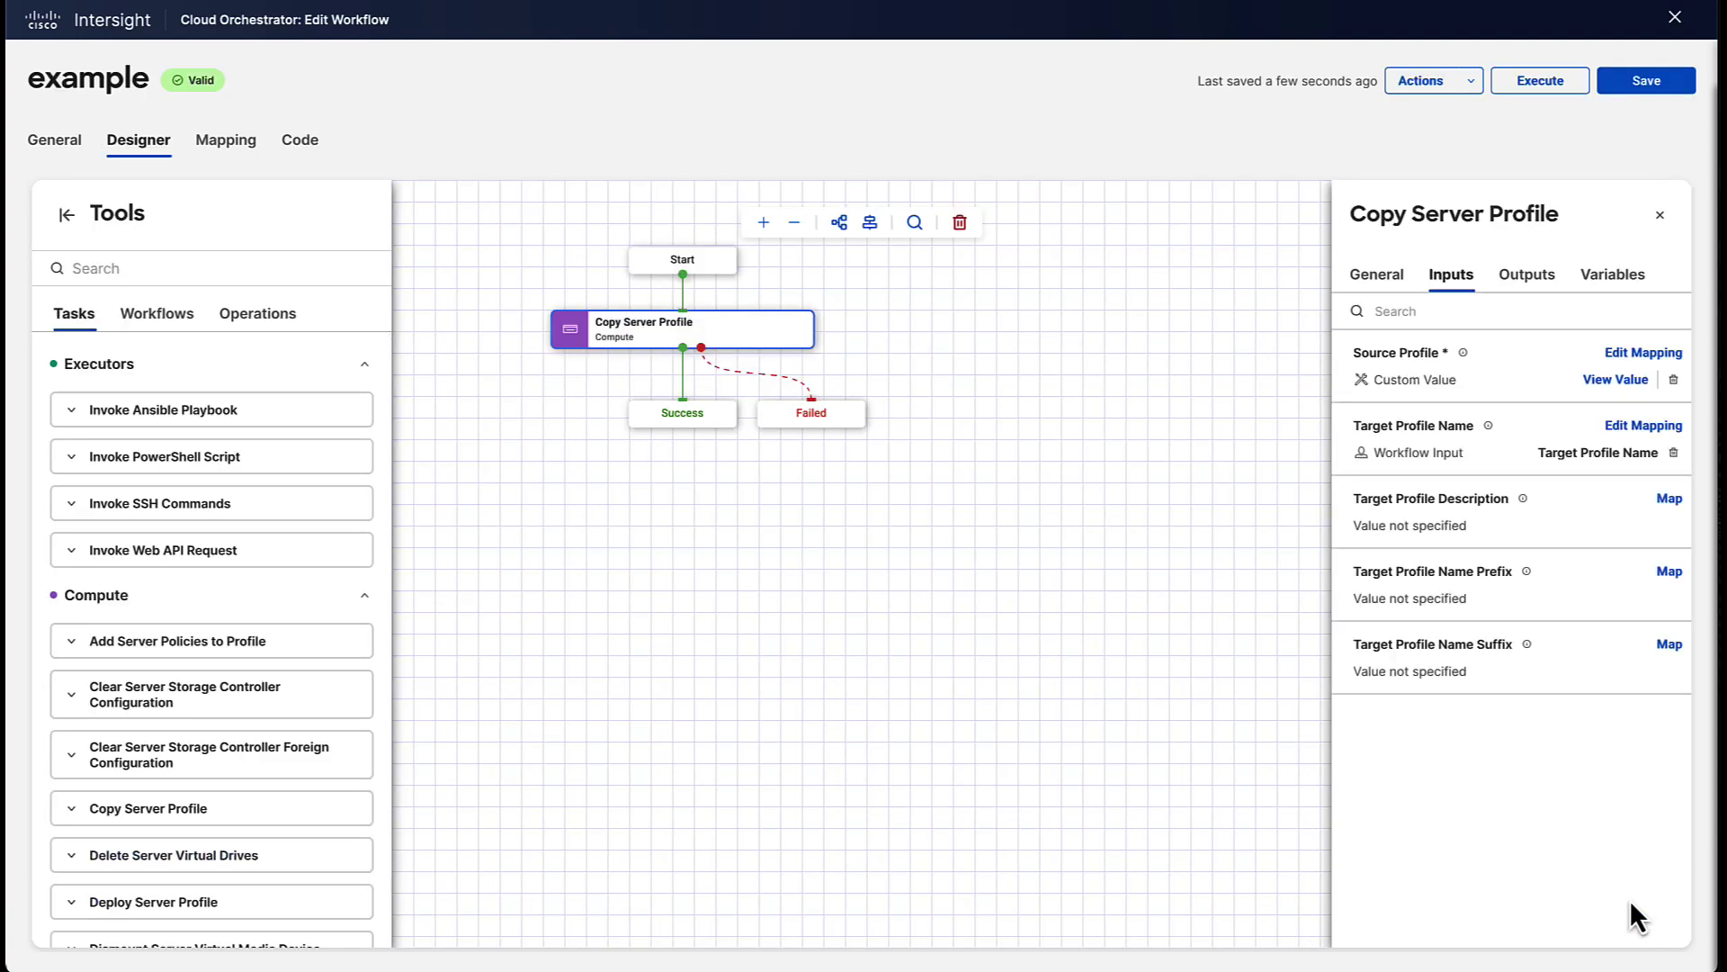
{"action": "left_click", "coordinate": [1617, 90]}
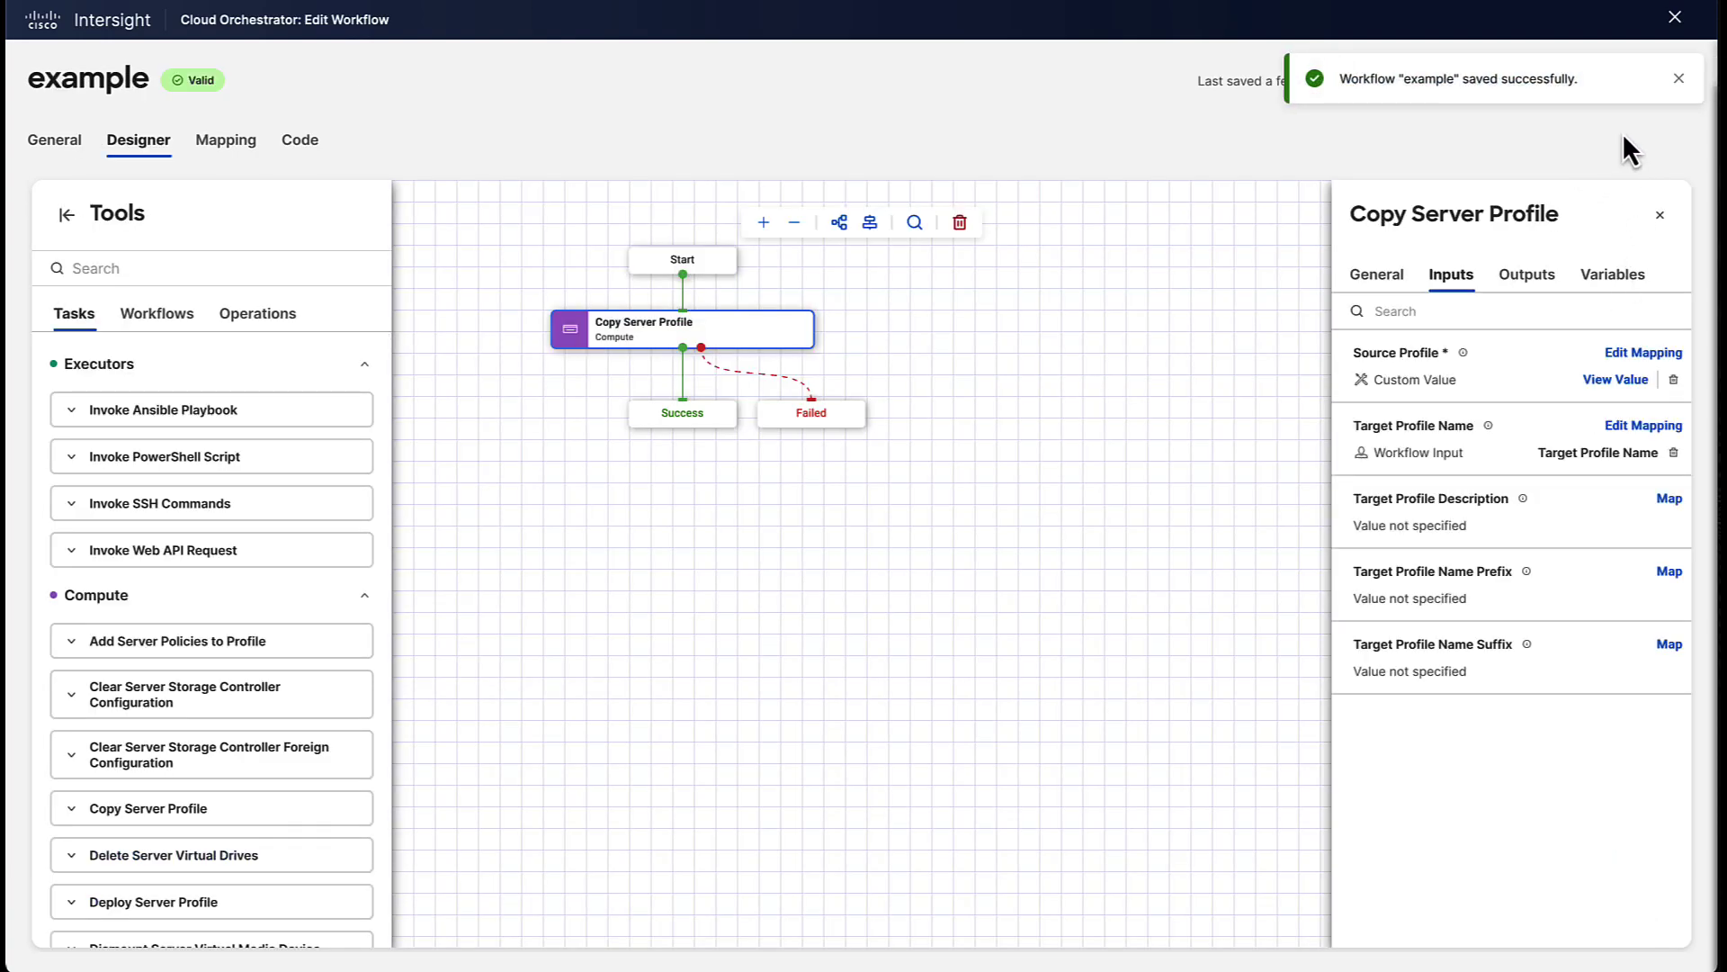
{"action": "left_click", "coordinate": [1667, 500]}
Try Transformed and Advanced mapping for Target Profile Description, then cancel, leaving it unmapped
{"action": "left_click", "coordinate": [466, 287]}
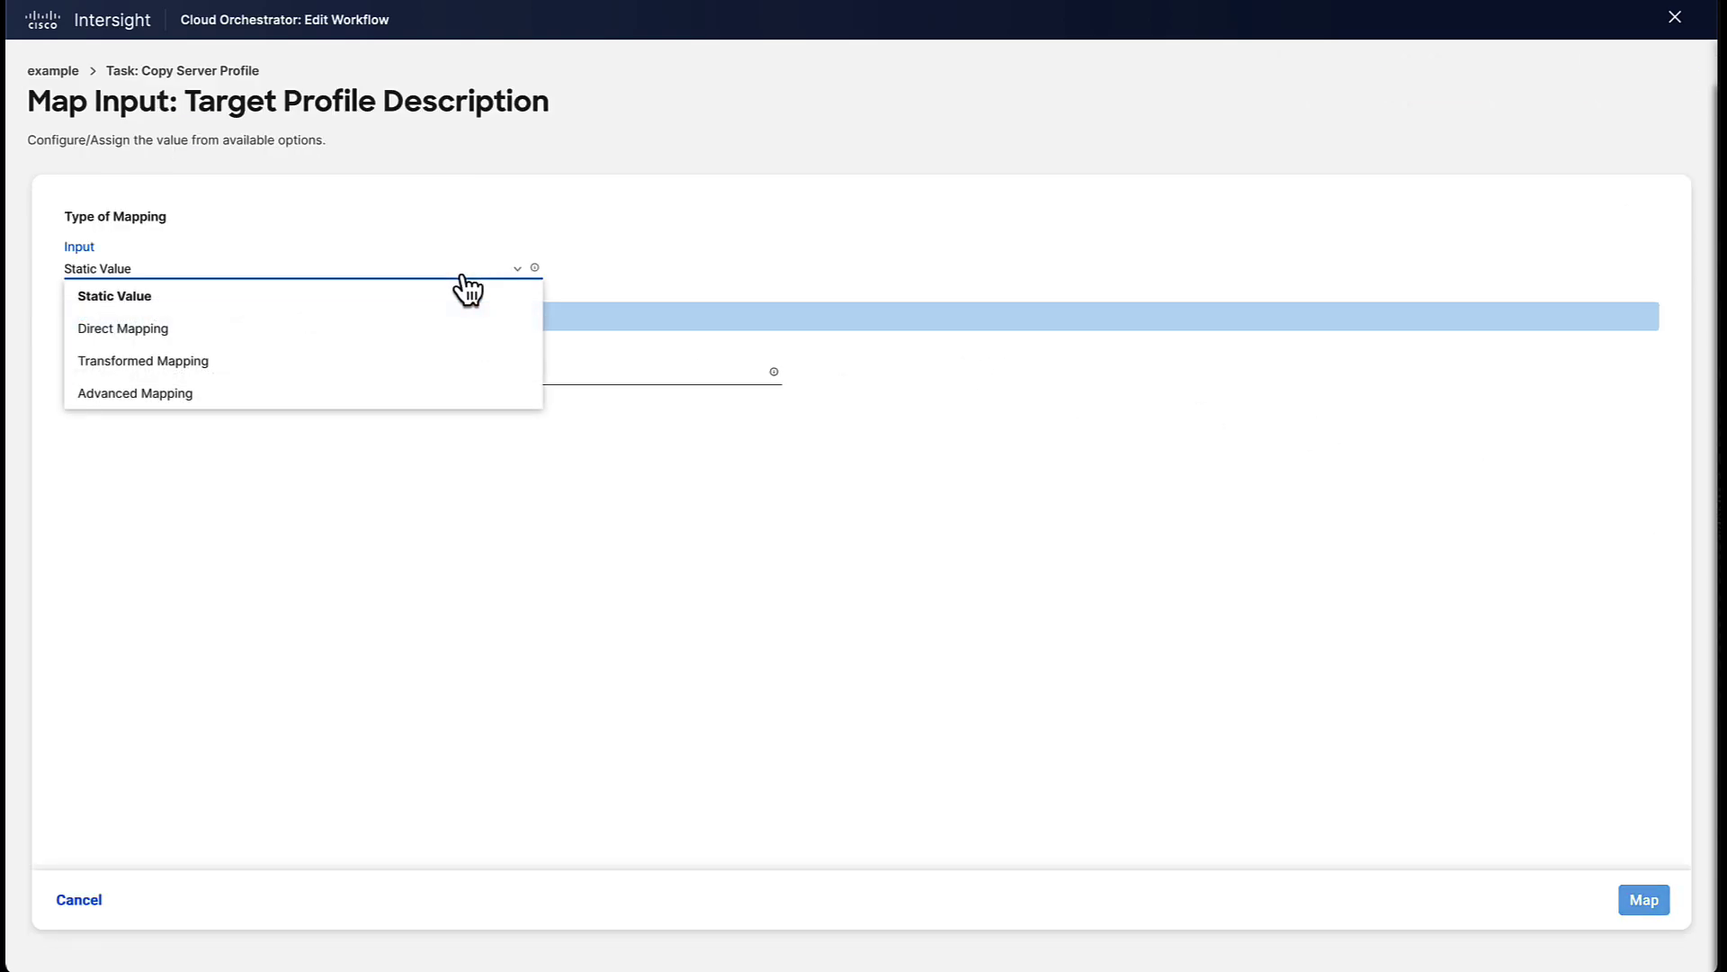
{"action": "left_click", "coordinate": [401, 366]}
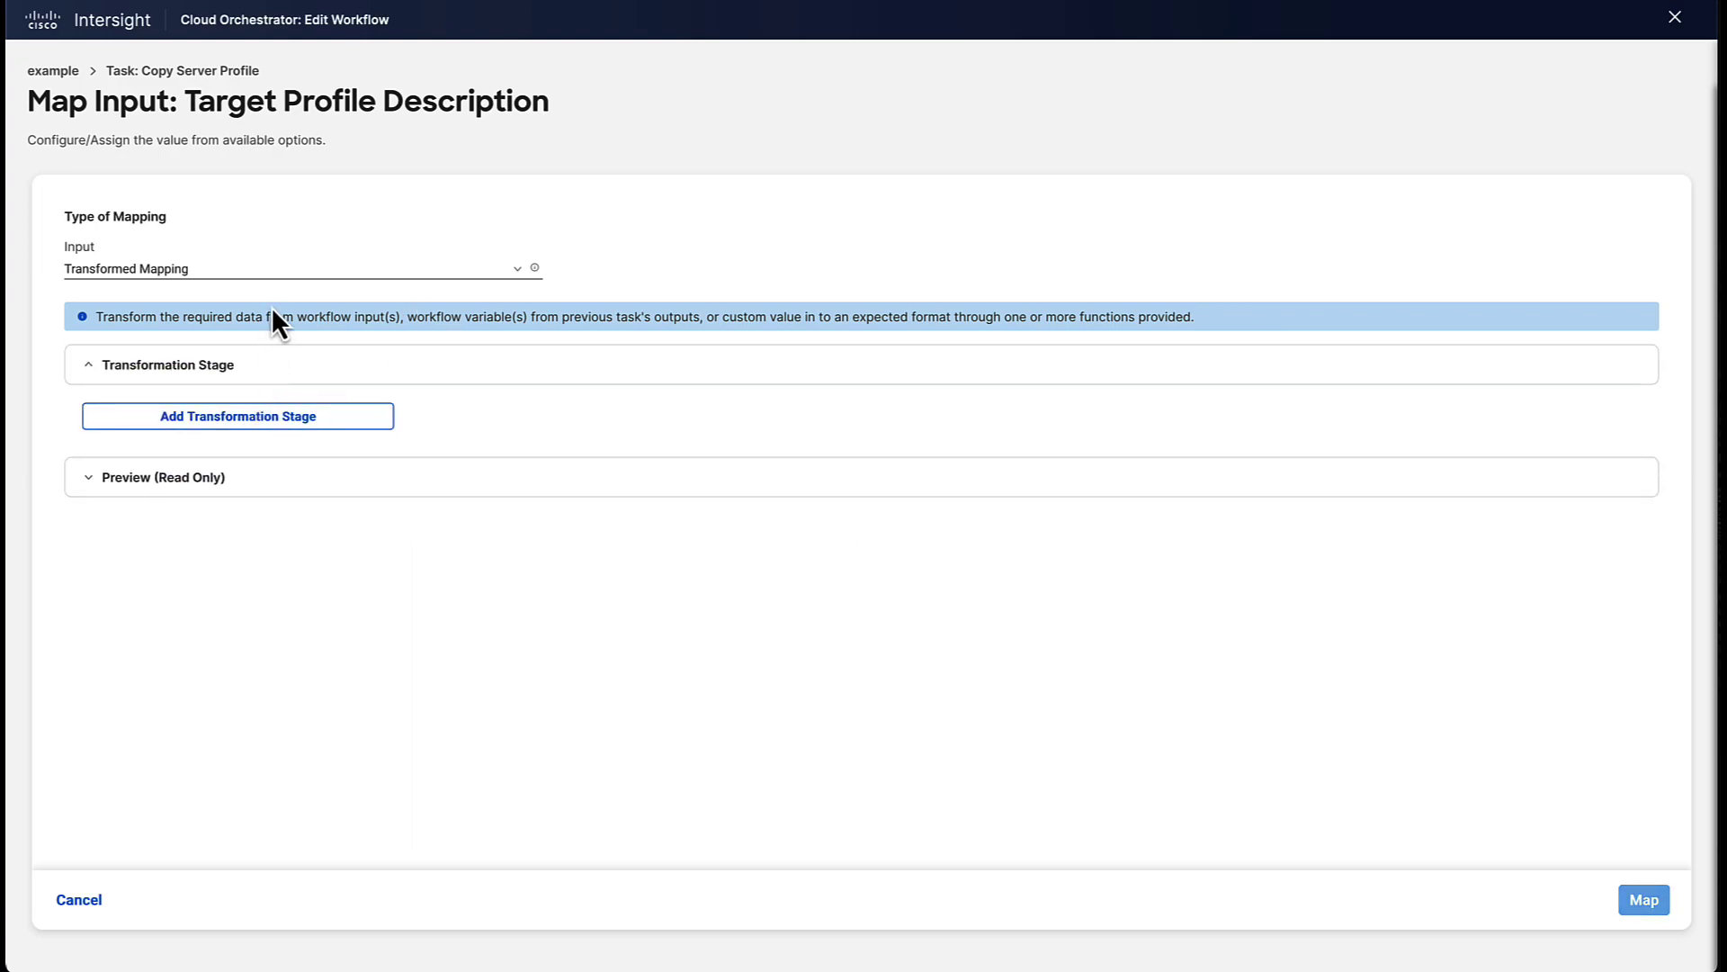
{"action": "left_click", "coordinate": [281, 273]}
{"action": "left_click", "coordinate": [245, 395]}
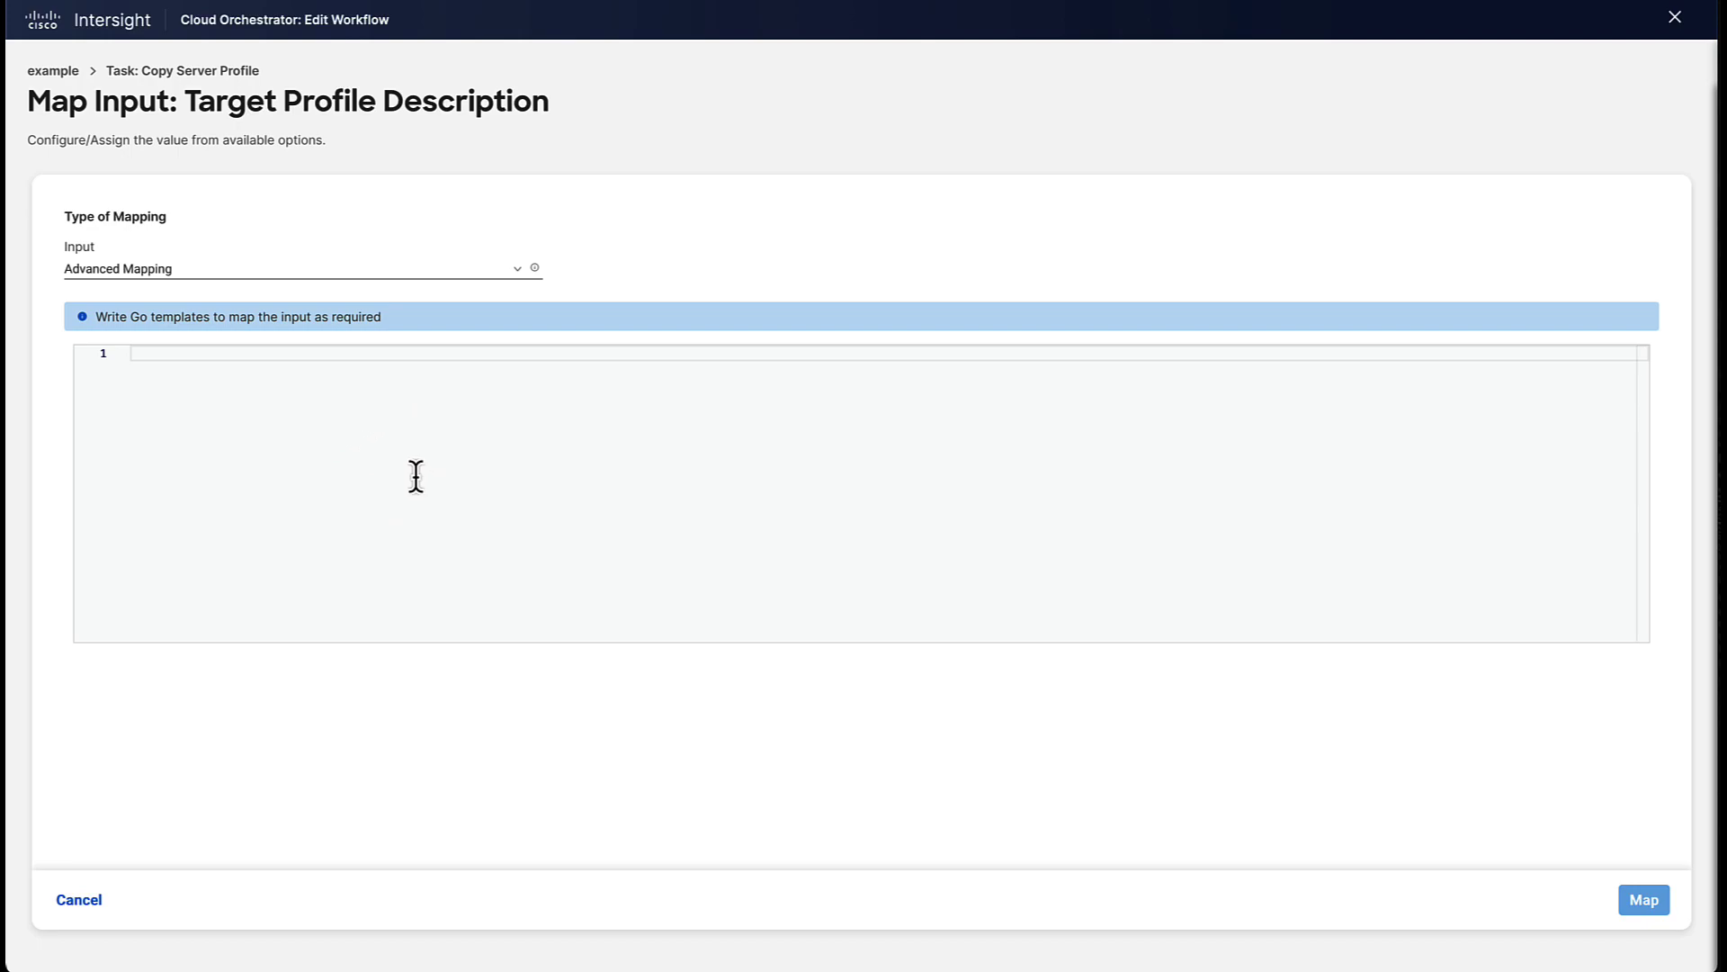
{"action": "left_click", "coordinate": [81, 902]}
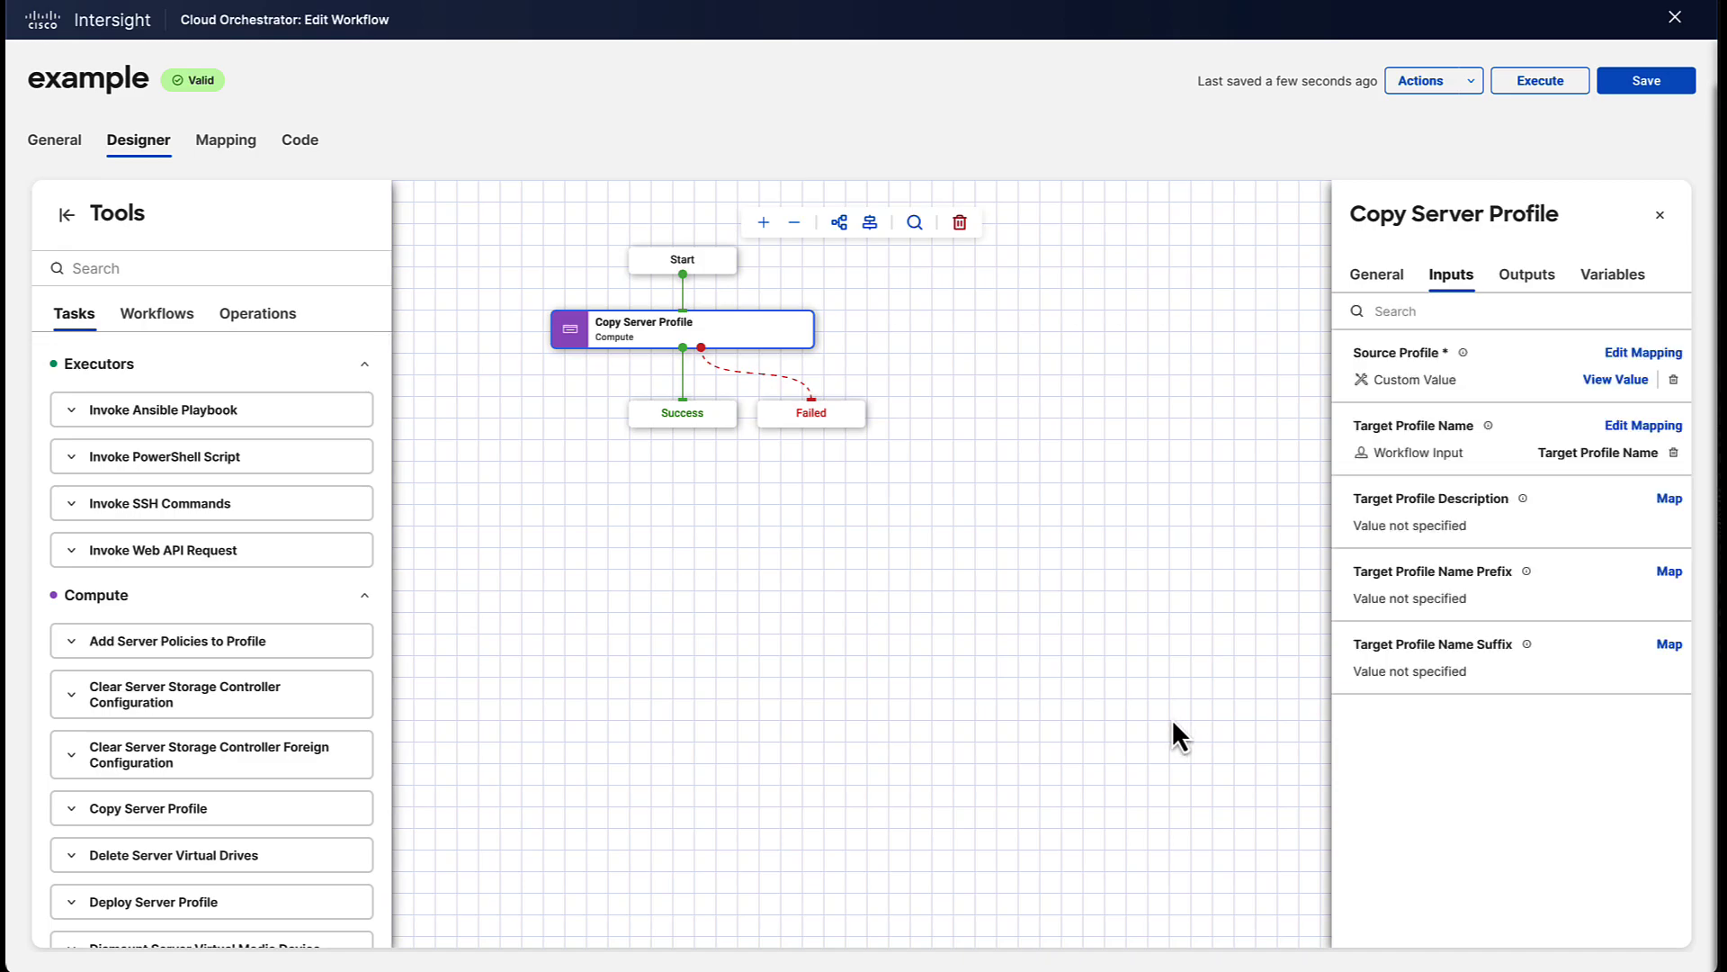
Browse the example workflow's JSON definition in the Code view
{"action": "left_click", "coordinate": [300, 144]}
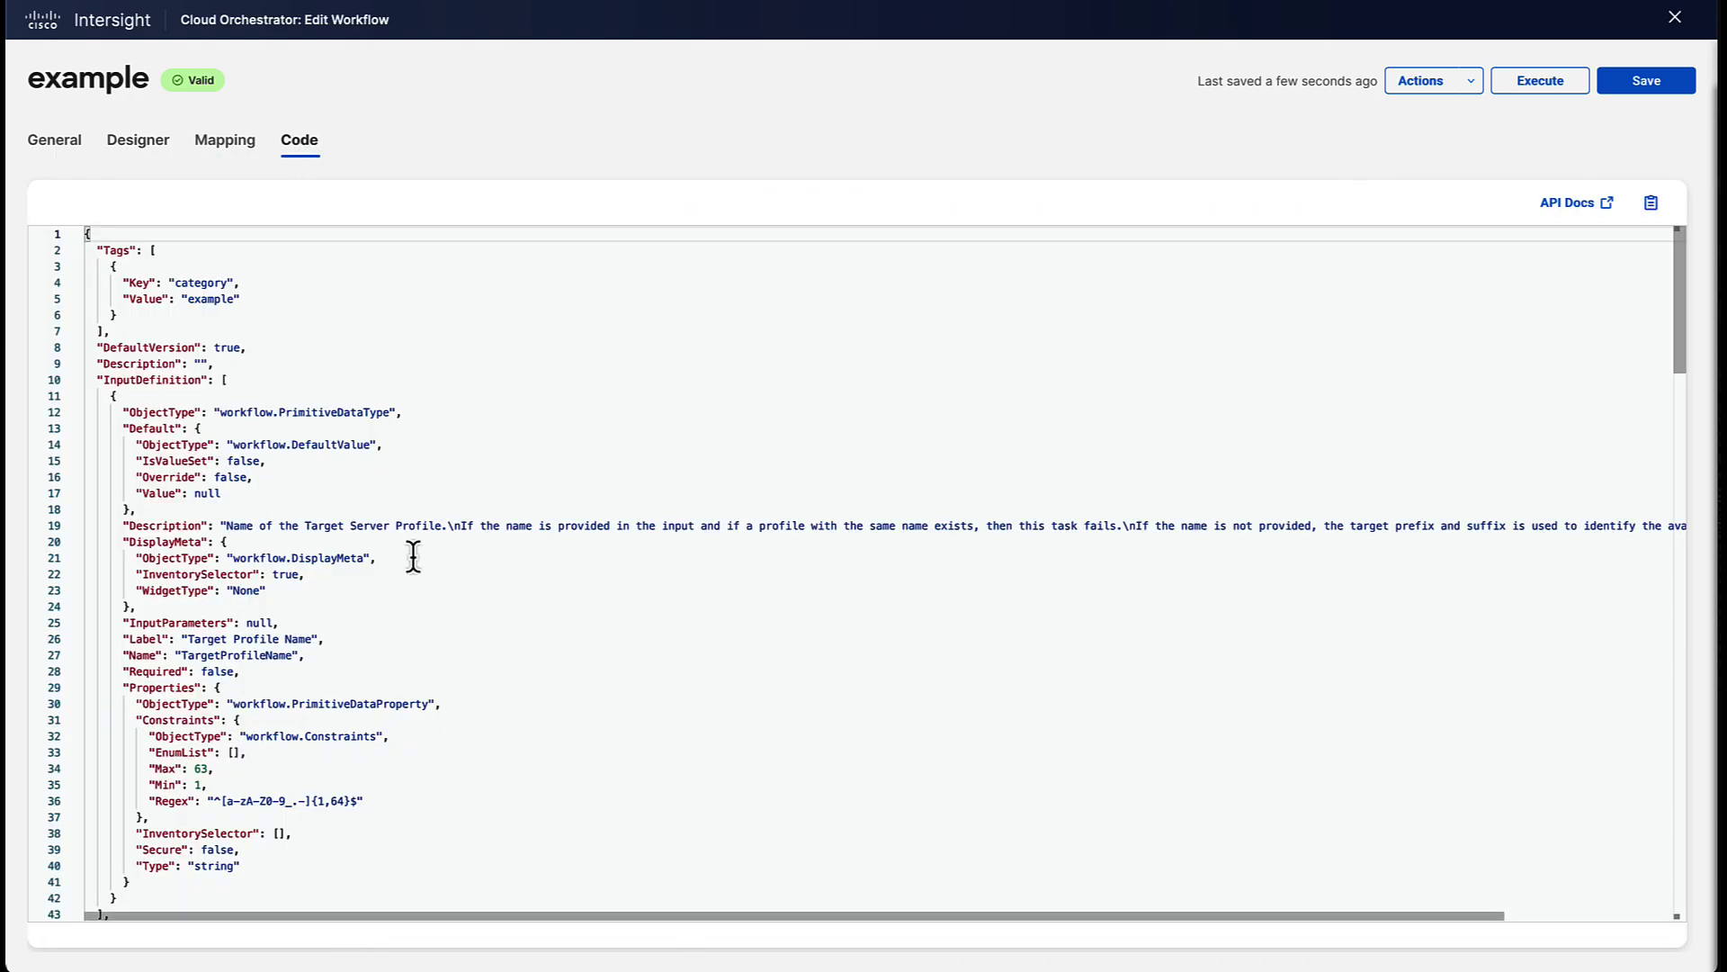
{"action": "scroll", "coordinate": [413, 553], "scroll_direction": "down", "scroll_amount": 5}
{"action": "scroll", "coordinate": [413, 555], "scroll_direction": "down", "scroll_amount": 6}
{"action": "scroll", "coordinate": [413, 555], "scroll_direction": "down", "scroll_amount": 5}
{"action": "scroll", "coordinate": [413, 555], "scroll_direction": "up", "scroll_amount": 2}
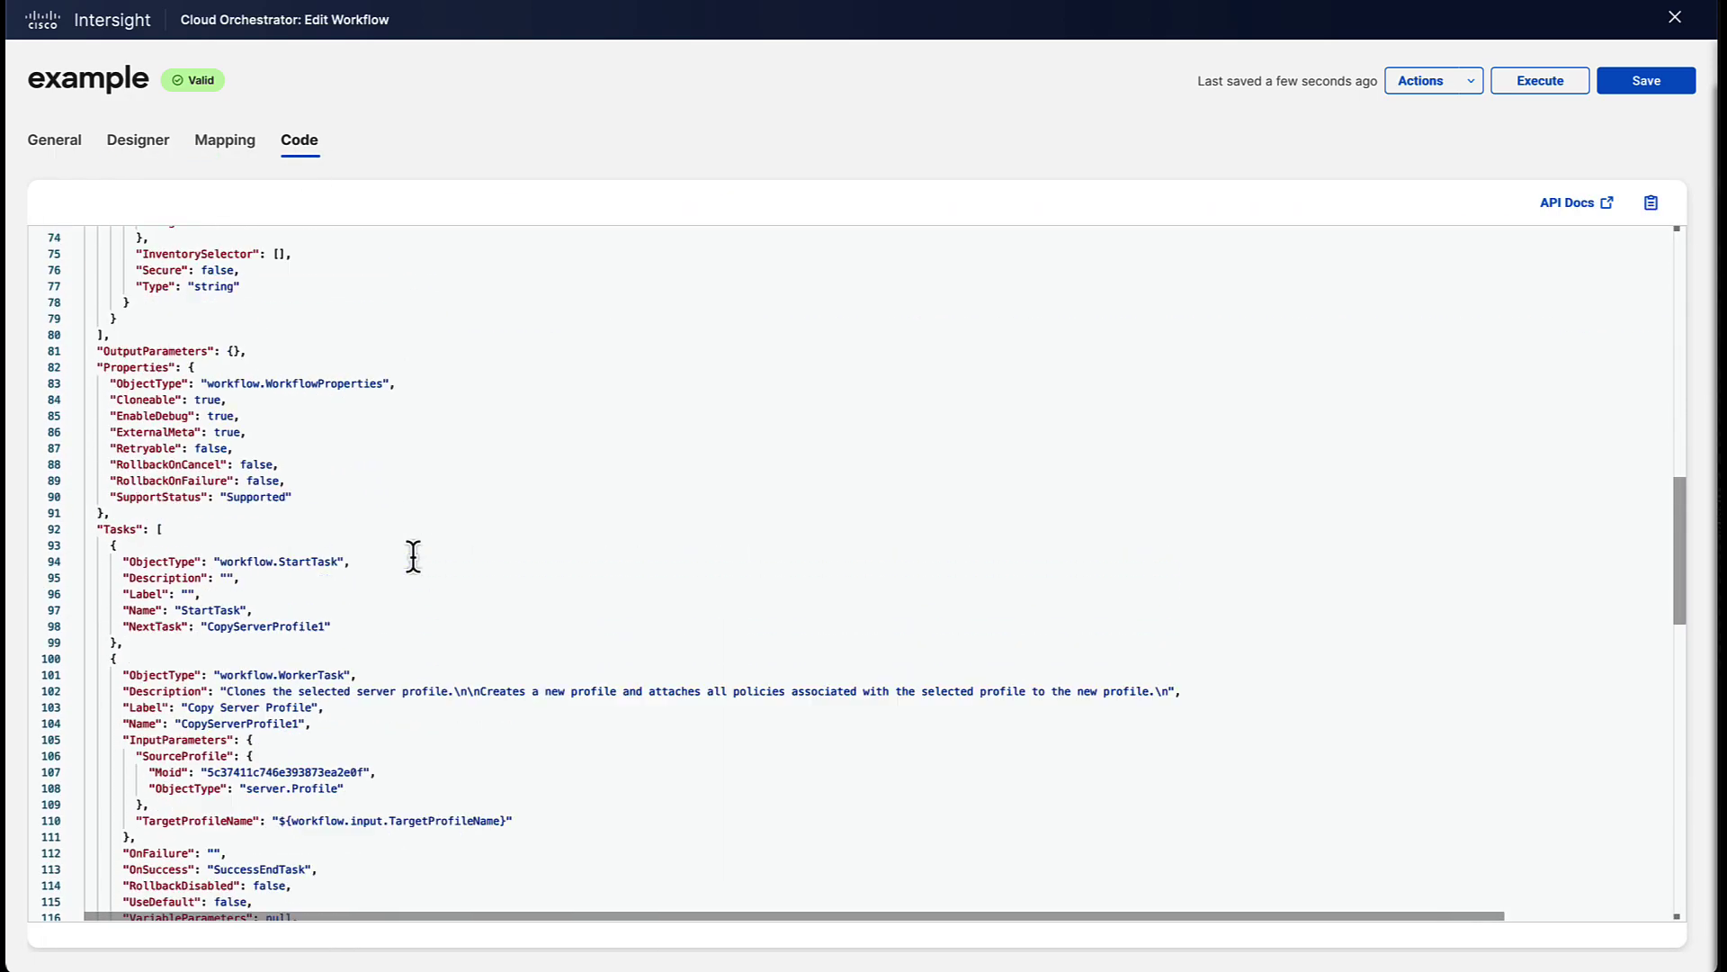
{"action": "scroll", "coordinate": [413, 555], "scroll_direction": "up", "scroll_amount": 14}
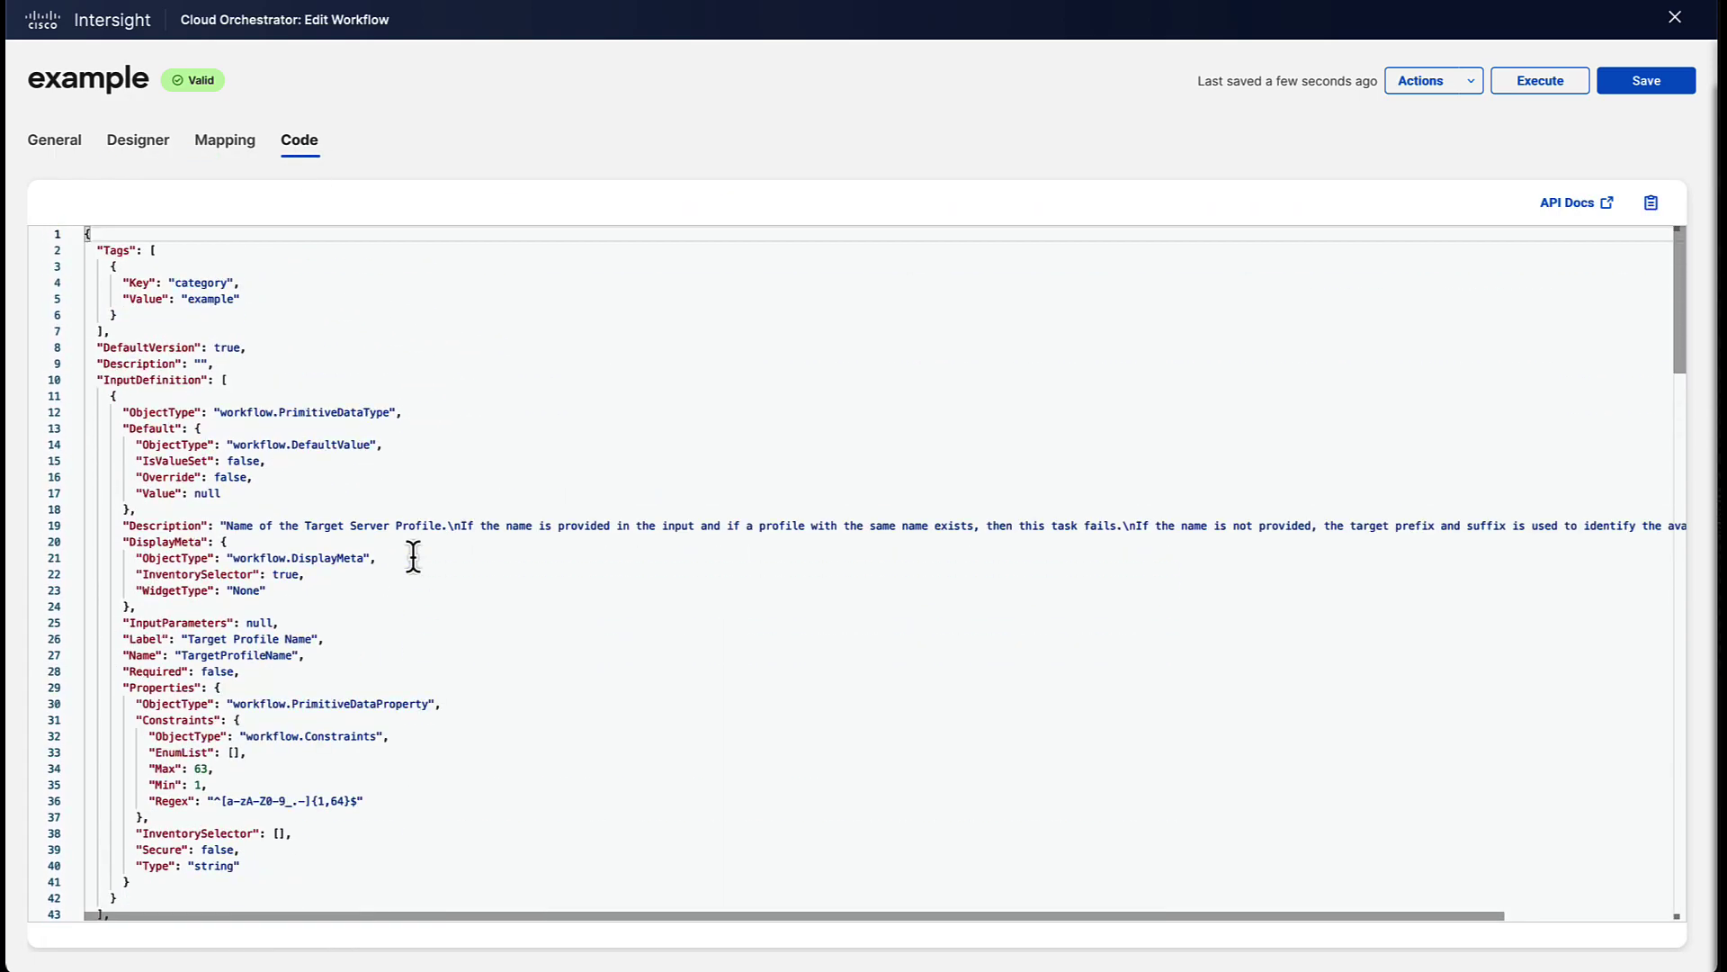
View the Mapping tab linking the Target Profile Name input to Copy Server Profile
{"action": "left_click", "coordinate": [243, 162]}
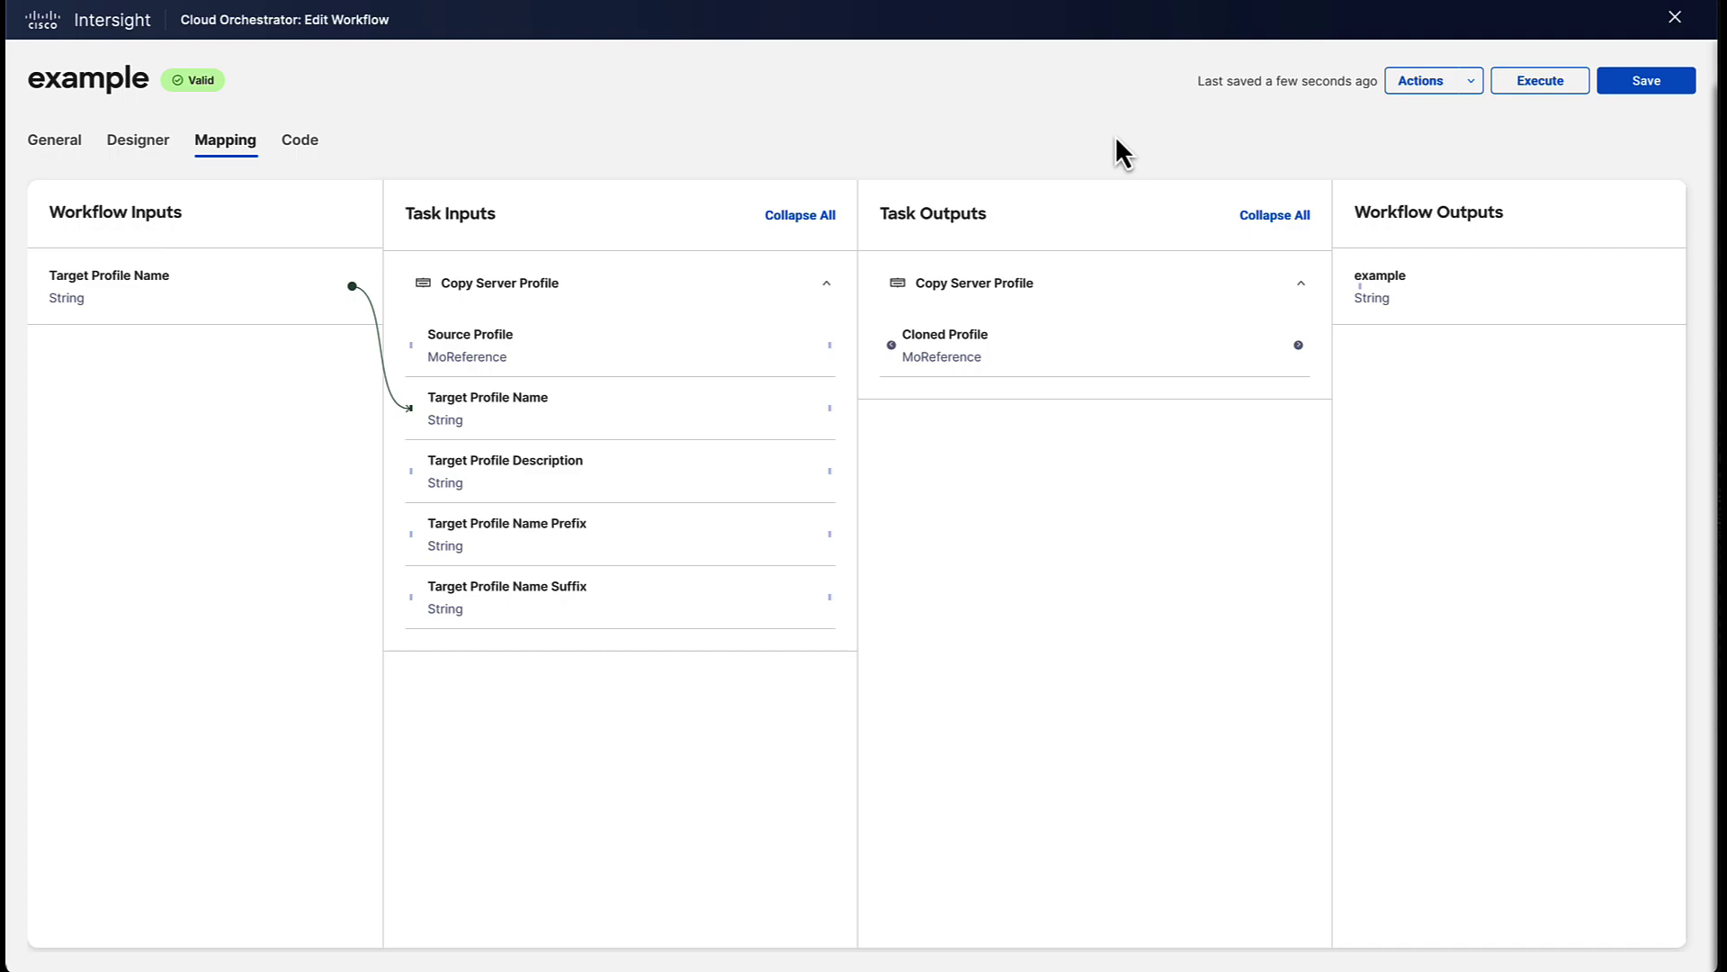
{"action": "left_click", "coordinate": [1465, 86]}
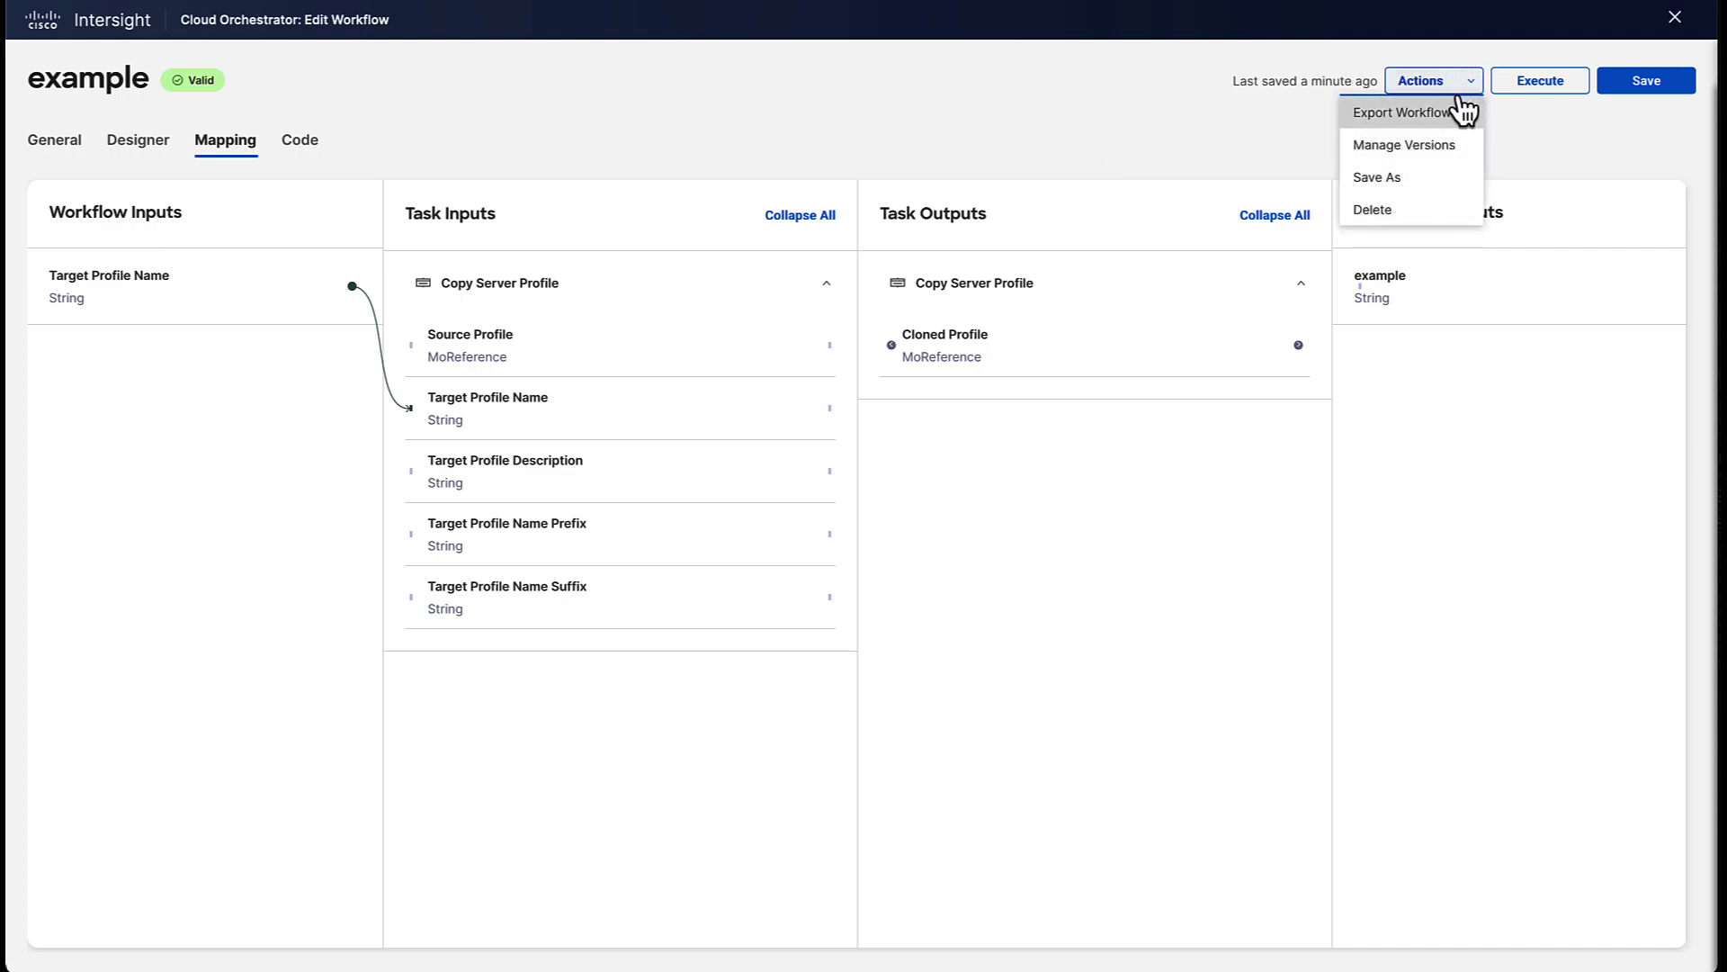
Create workflow version 2 as the default version, then return to the workflow editor
{"action": "left_click", "coordinate": [1455, 150]}
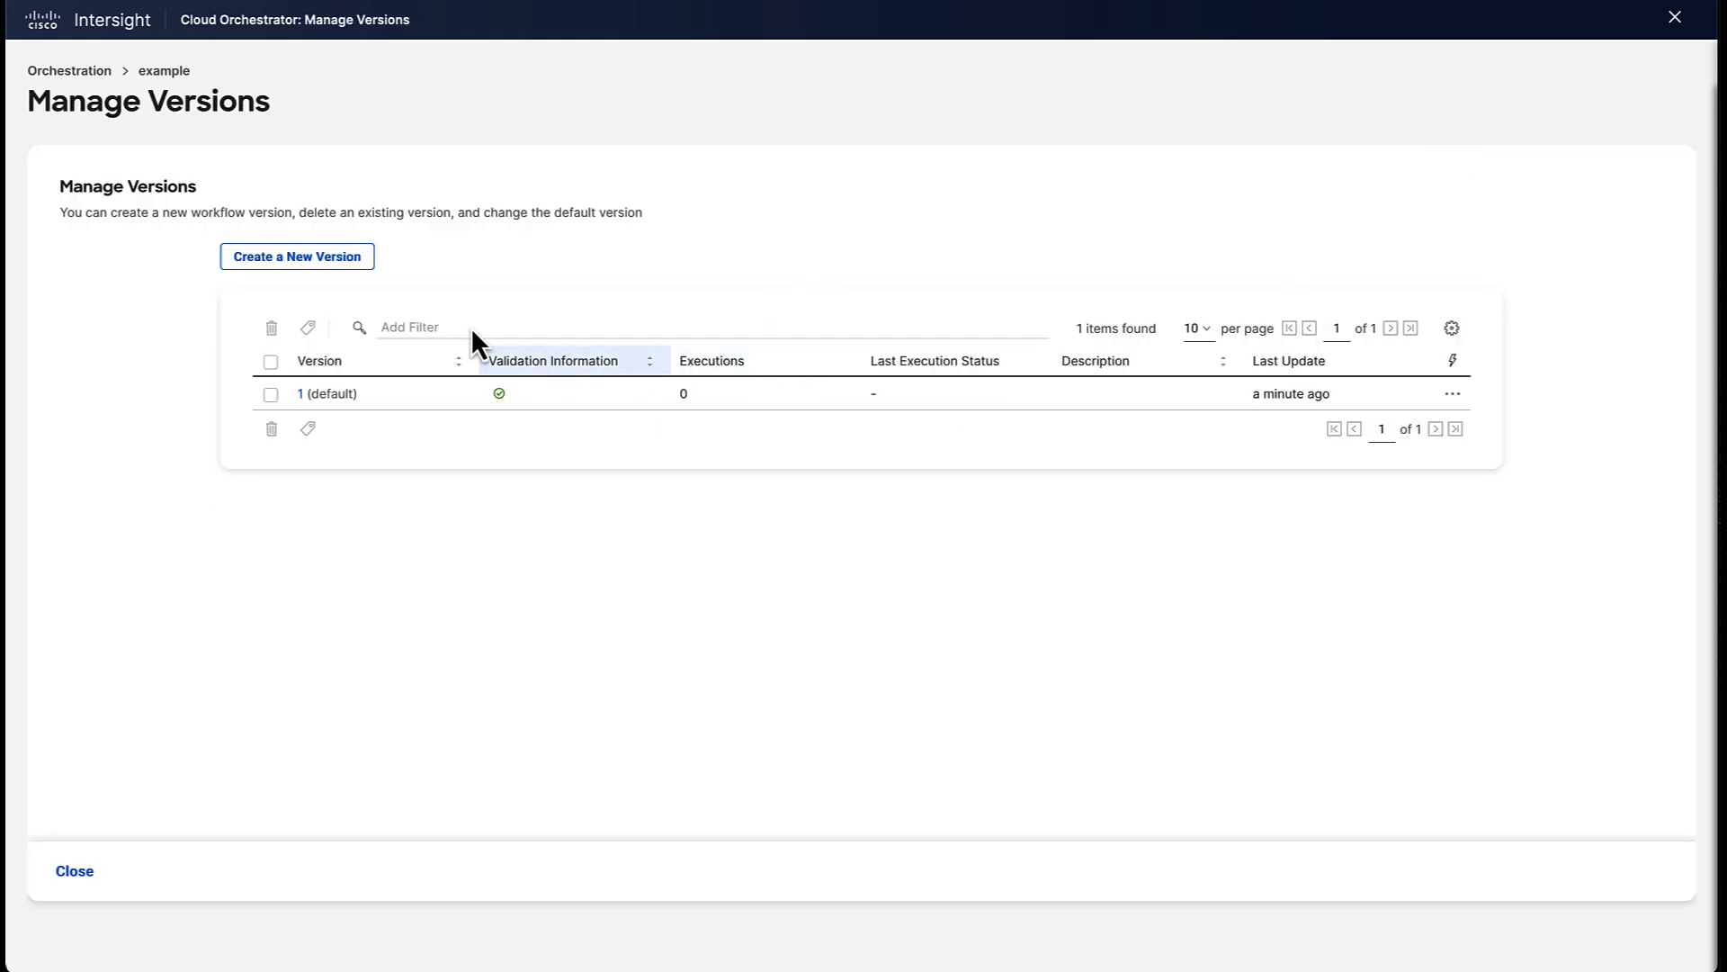
{"action": "left_click", "coordinate": [337, 262]}
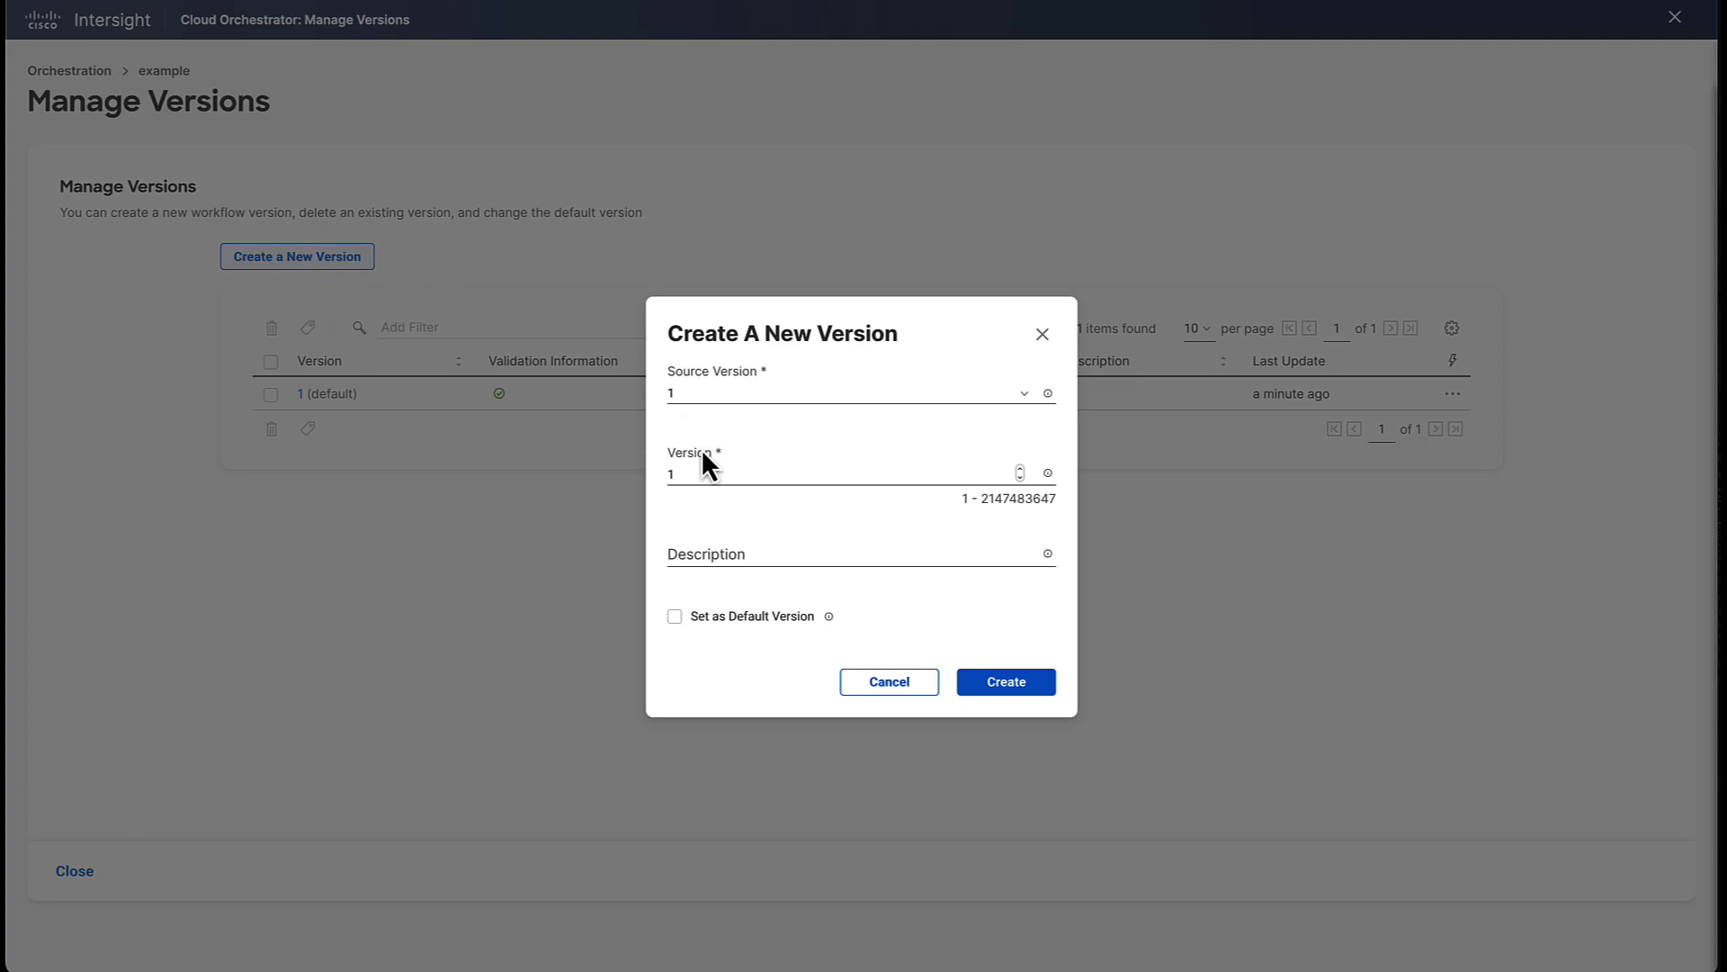
{"action": "left_click_drag", "start_coordinate": [706, 473], "coordinate": [639, 474]}
{"action": "left_click", "coordinate": [747, 617]}
{"action": "left_click", "coordinate": [980, 685]}
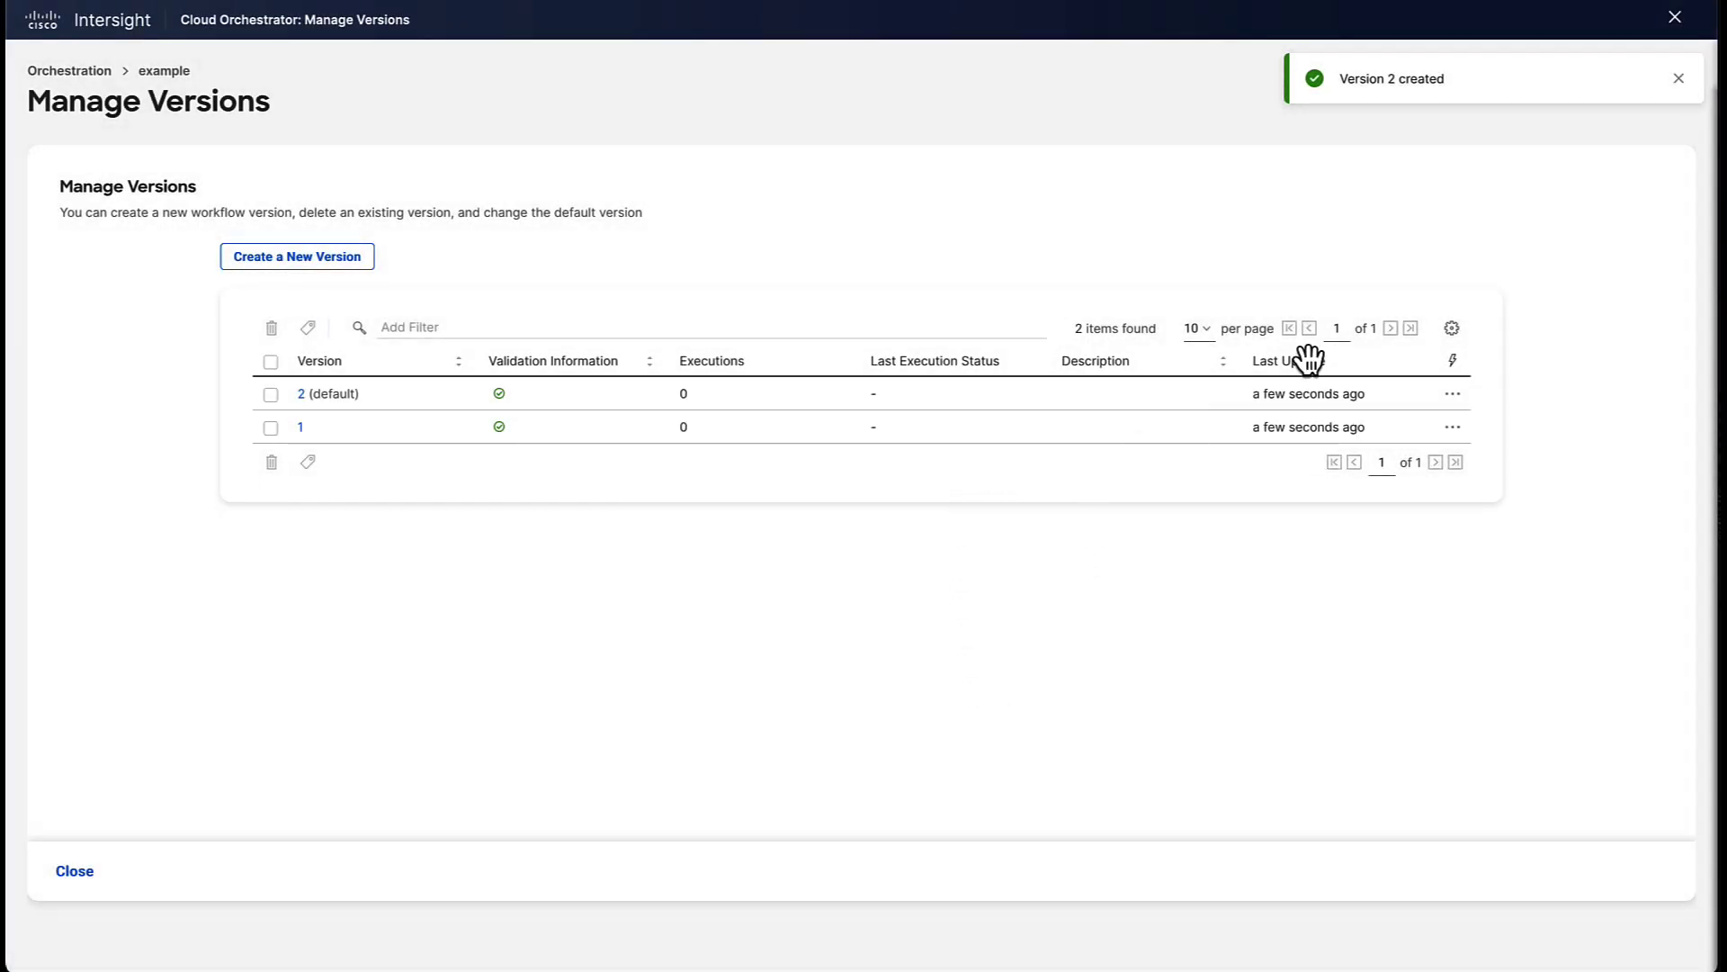
{"action": "left_click", "coordinate": [1679, 79]}
{"action": "left_click", "coordinate": [74, 871]}
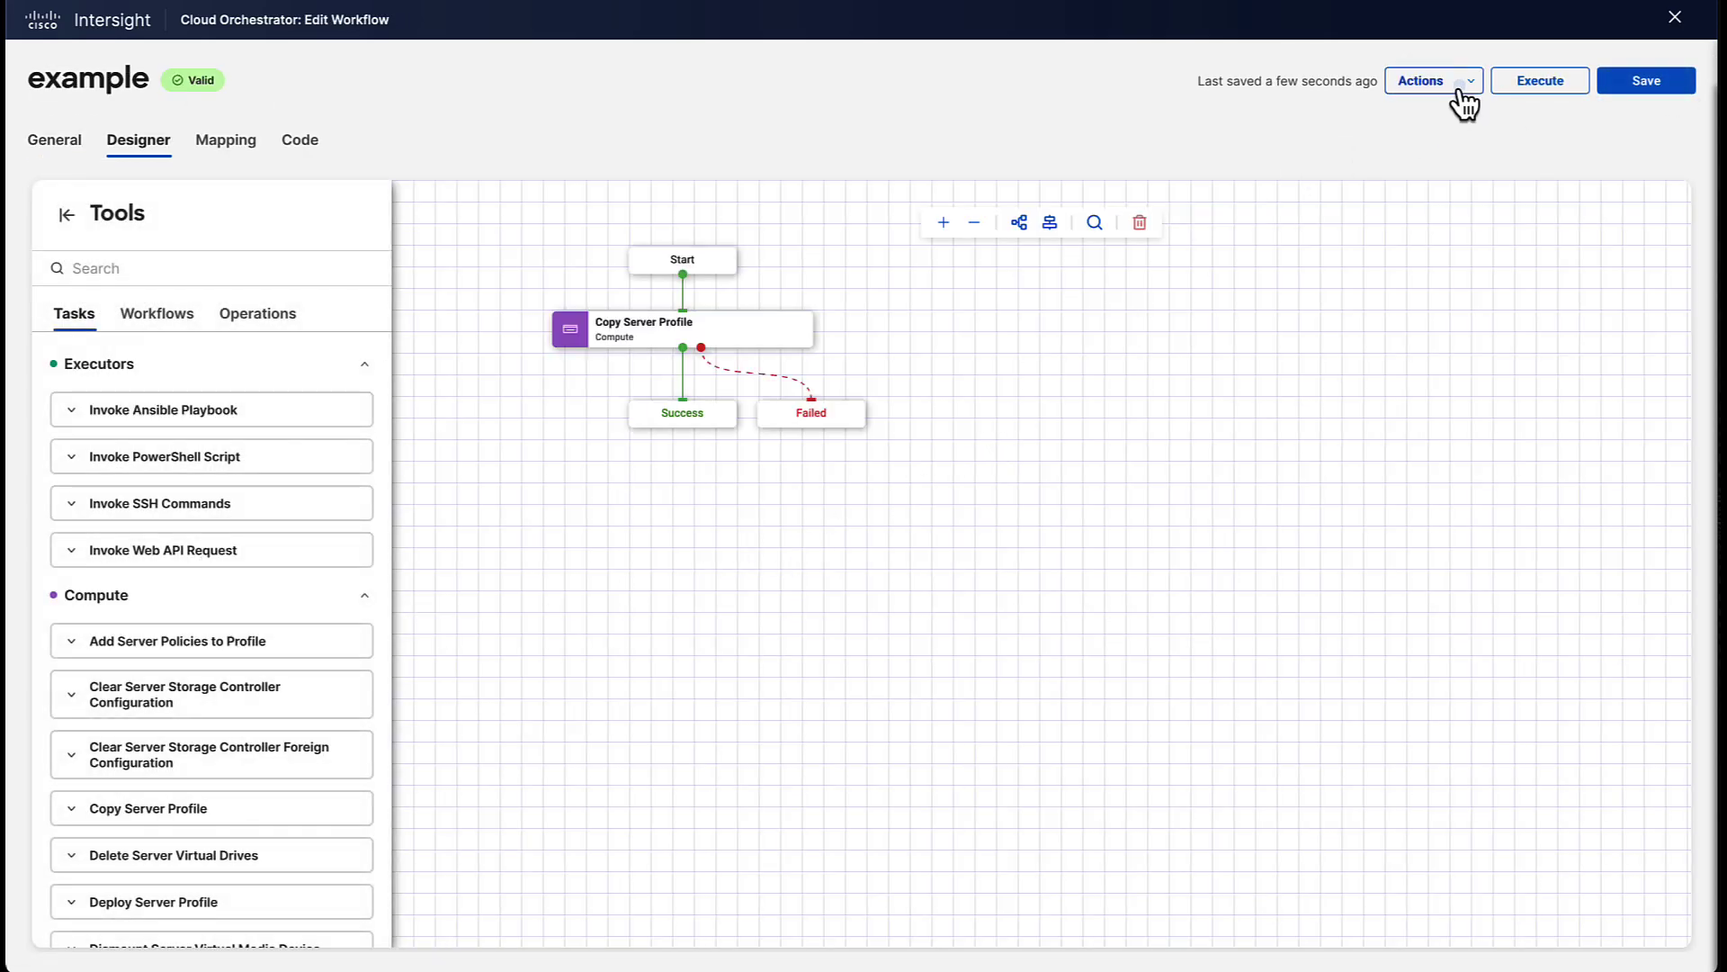
Export the example workflow, tags included, as JSON file Export_Workflow_example
{"action": "left_click", "coordinate": [1462, 85]}
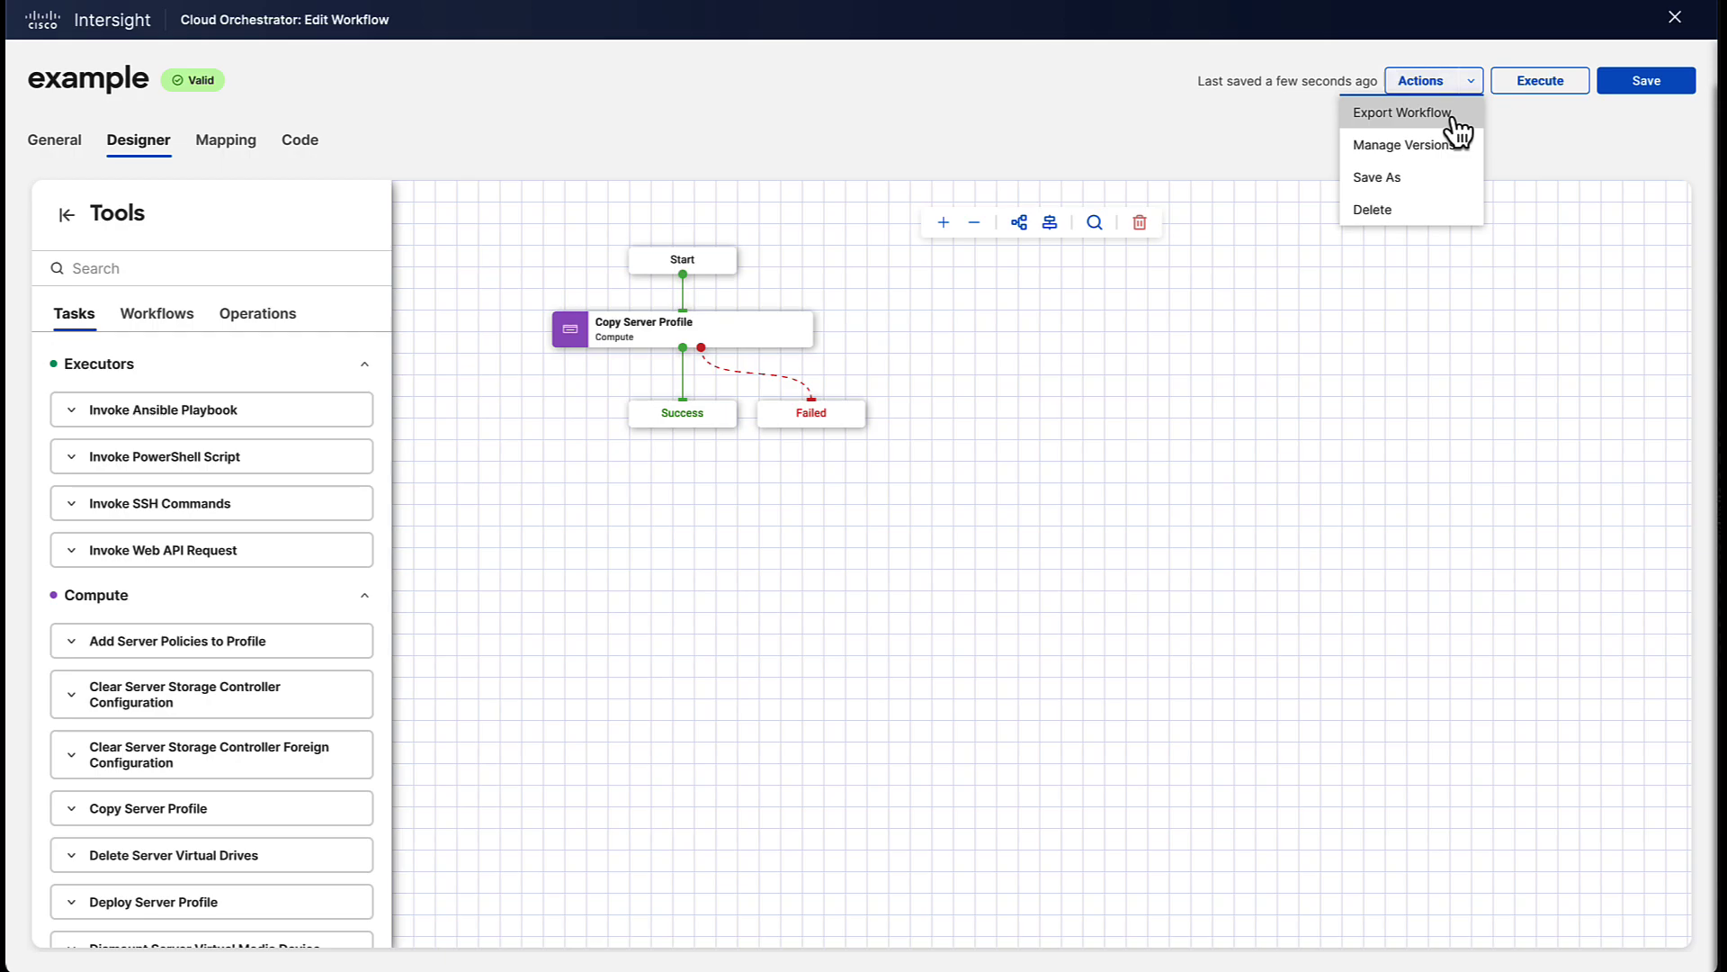
{"action": "left_click", "coordinate": [1452, 115]}
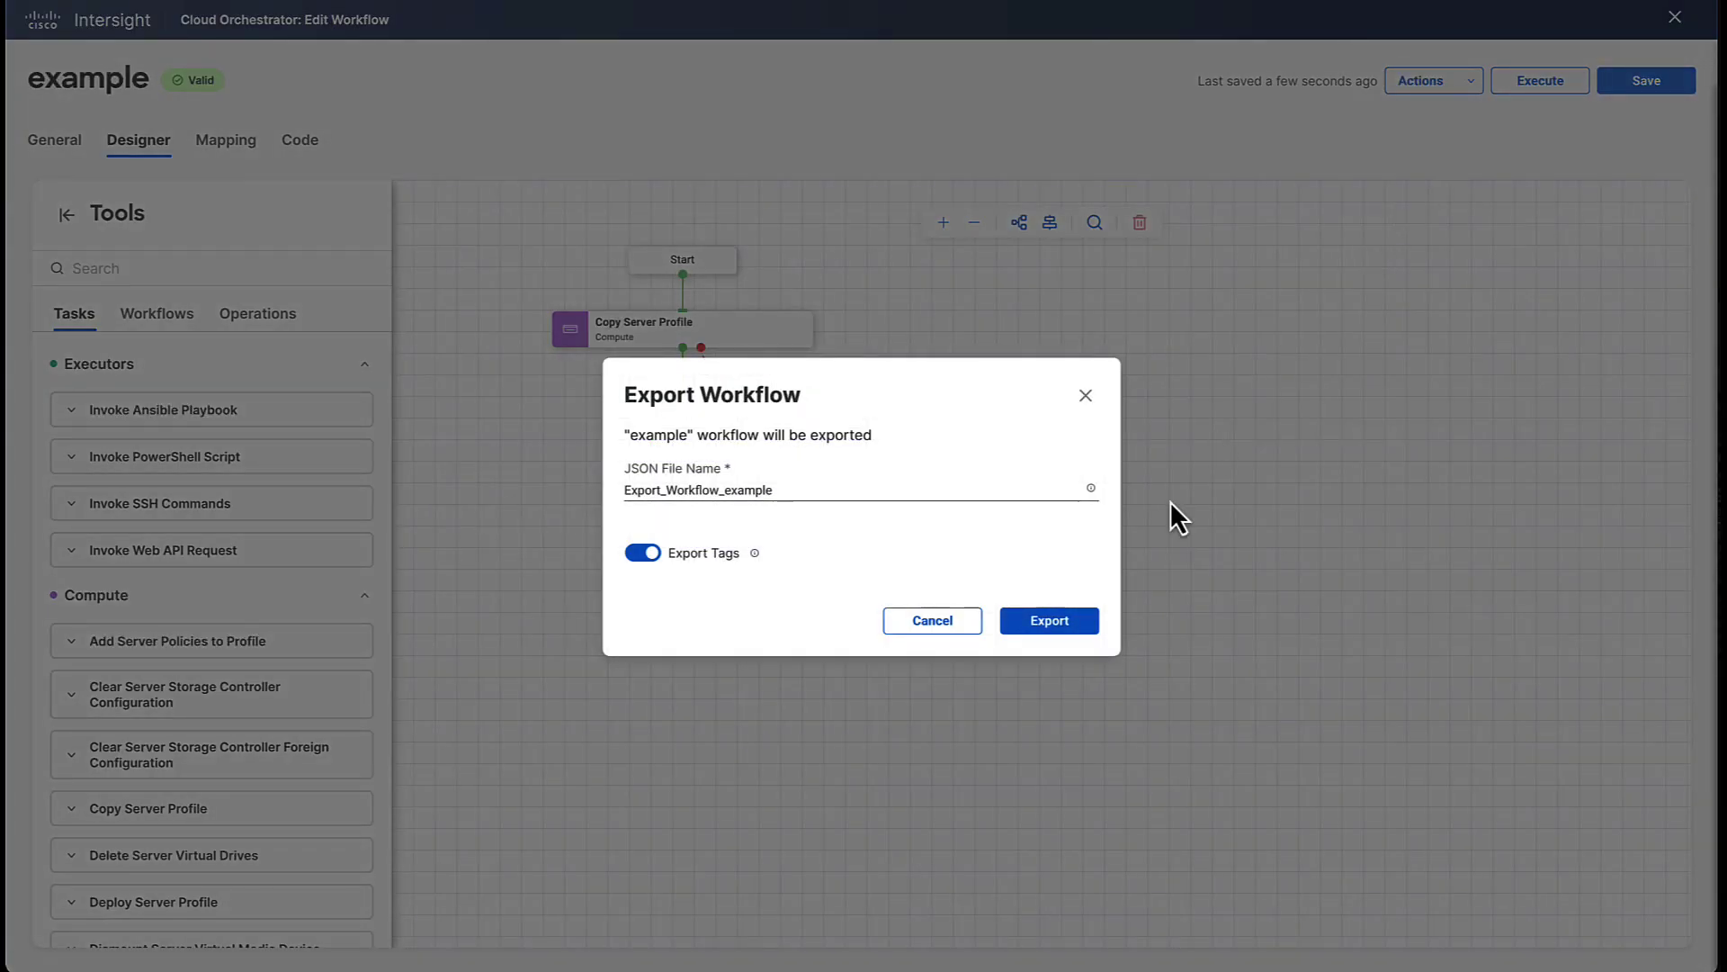
{"action": "left_click", "coordinate": [1018, 627]}
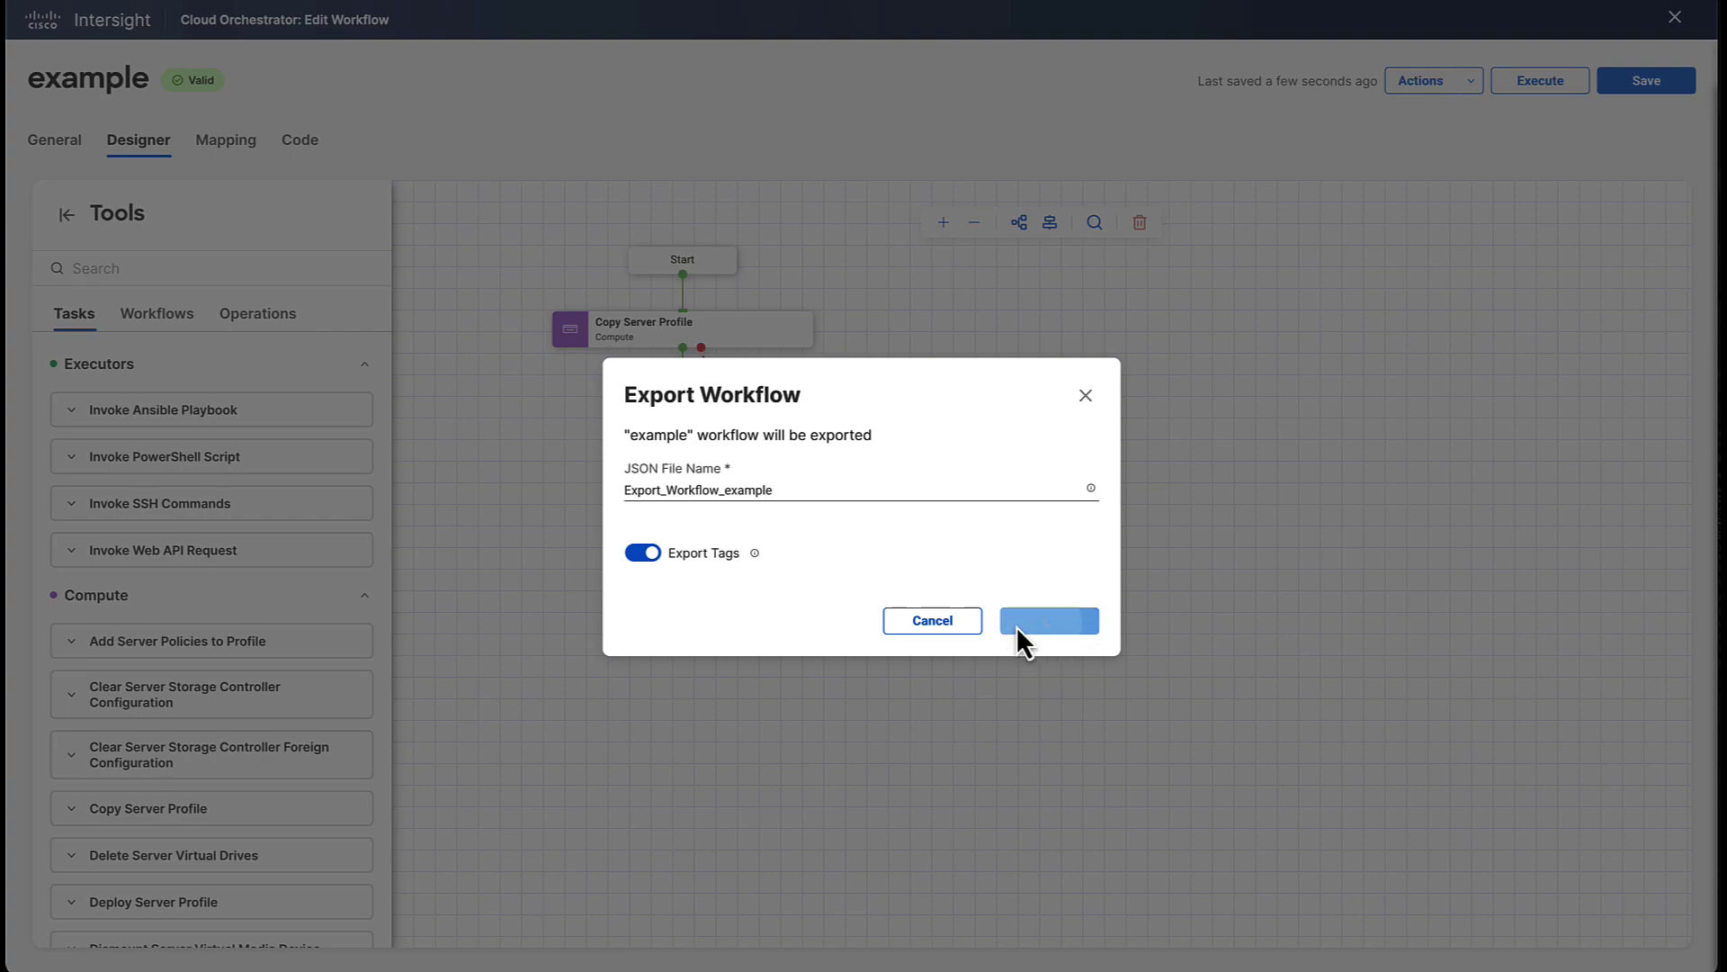